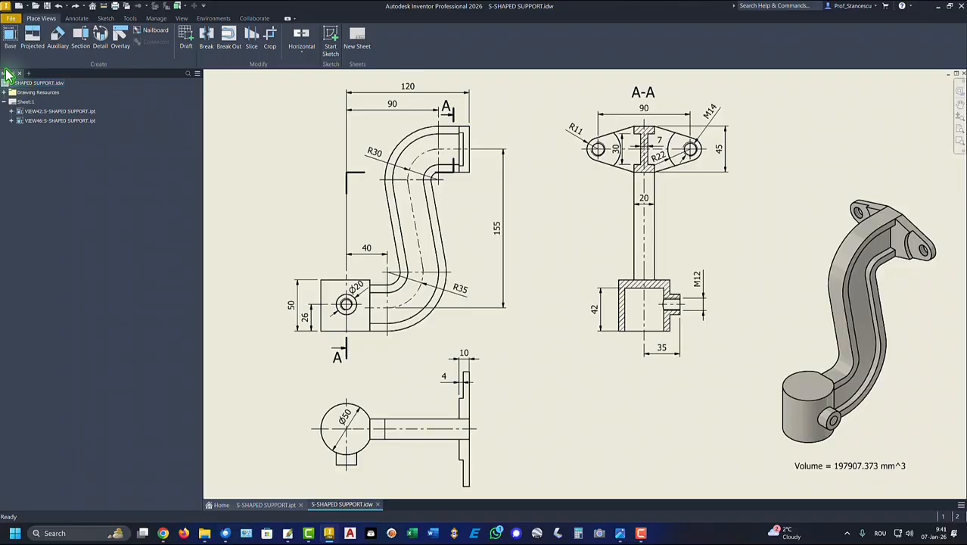
Create a new part from the metric Standard (mm).ipt template and start a 2D sketch on the YZ plane
left_click(26, 5)
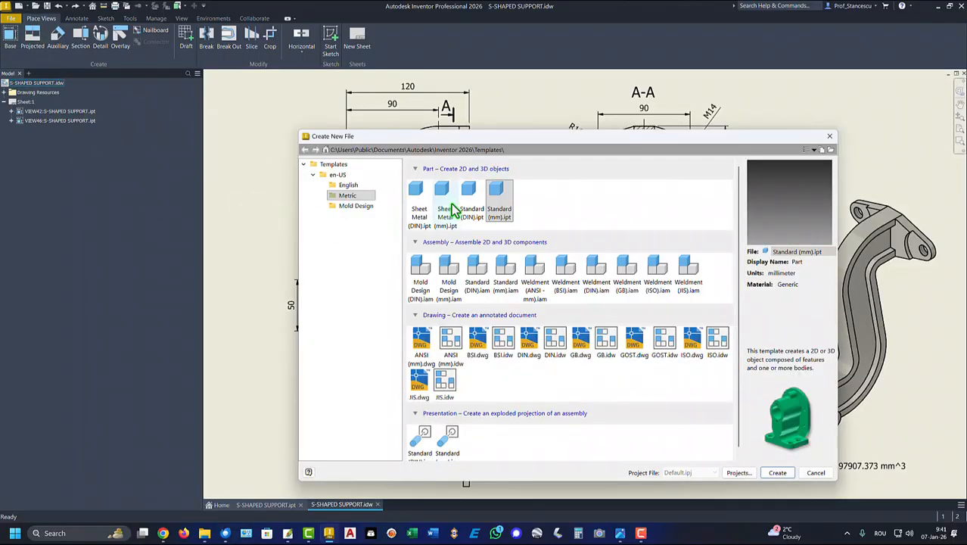
double_click(501, 198)
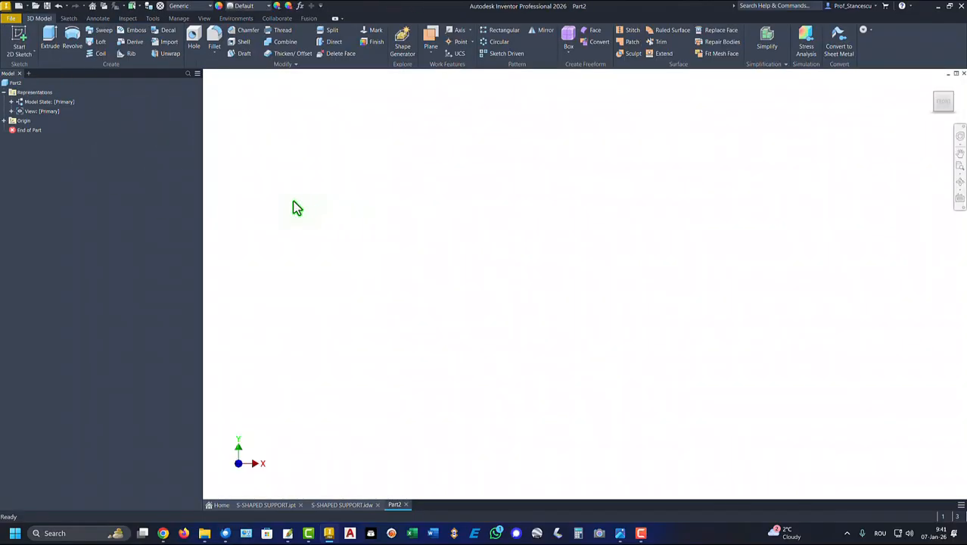
left_click(21, 38)
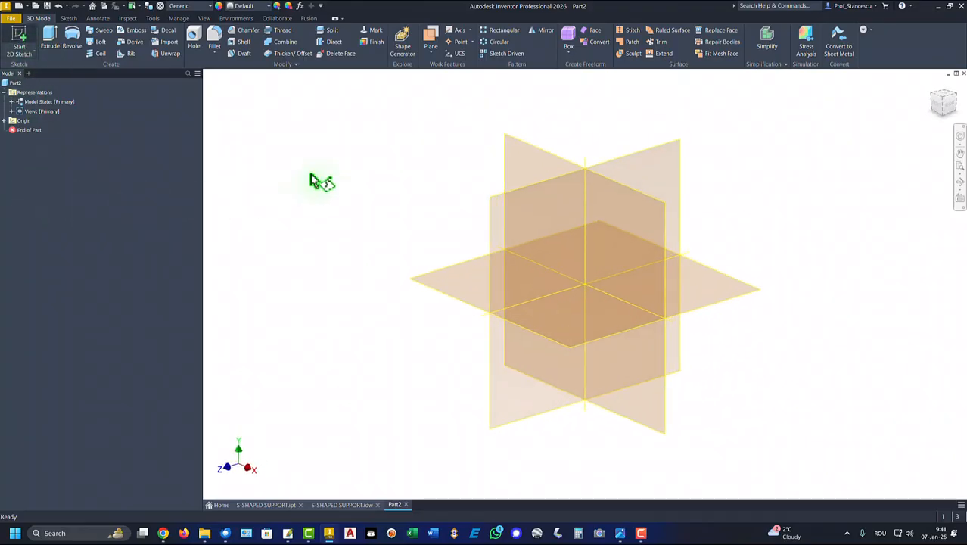
left_click(500, 203)
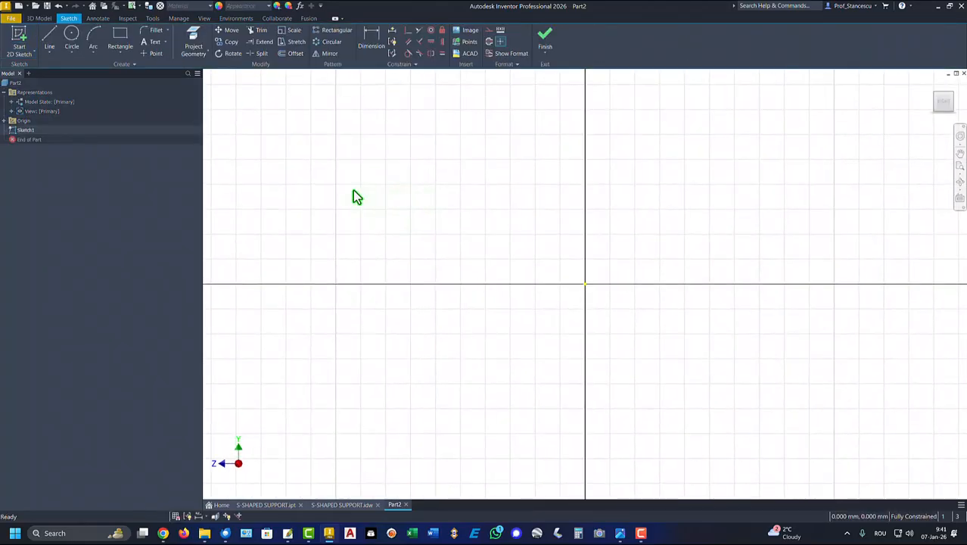
Sketch a horizontal line about 33 mm long from the origin, followed by a tangent arc of about 14 mm radius curving upward
scroll(475, 193, "down", 3)
middle_click_drag(474, 189, 438, 363)
left_click(50, 38)
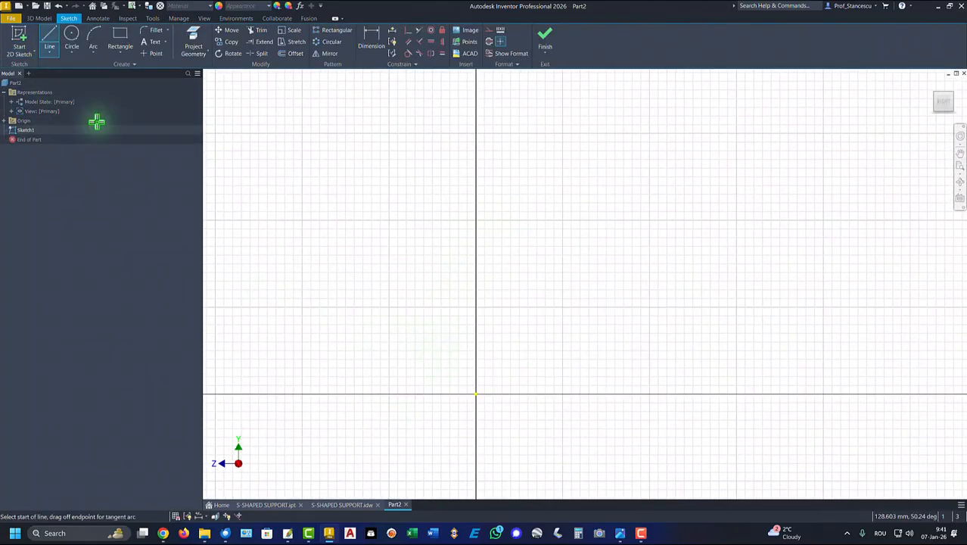
left_click(476, 394)
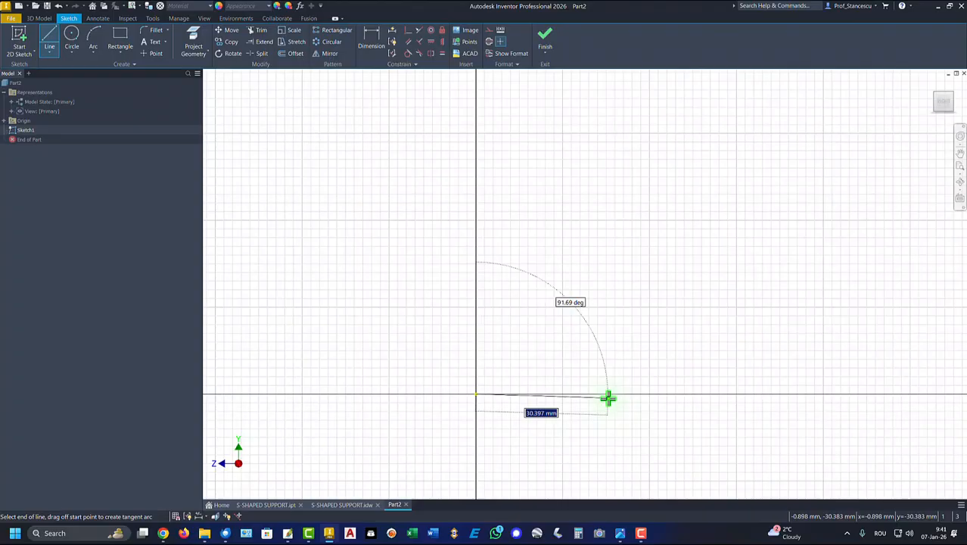
scroll(614, 395, "down", 2)
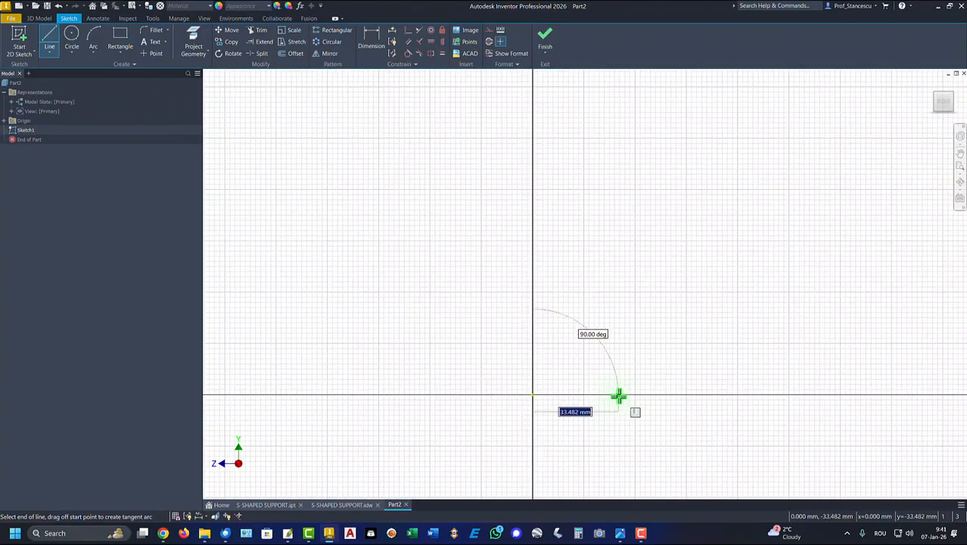
left_click(618, 395)
left_click_drag(618, 395, 654, 347)
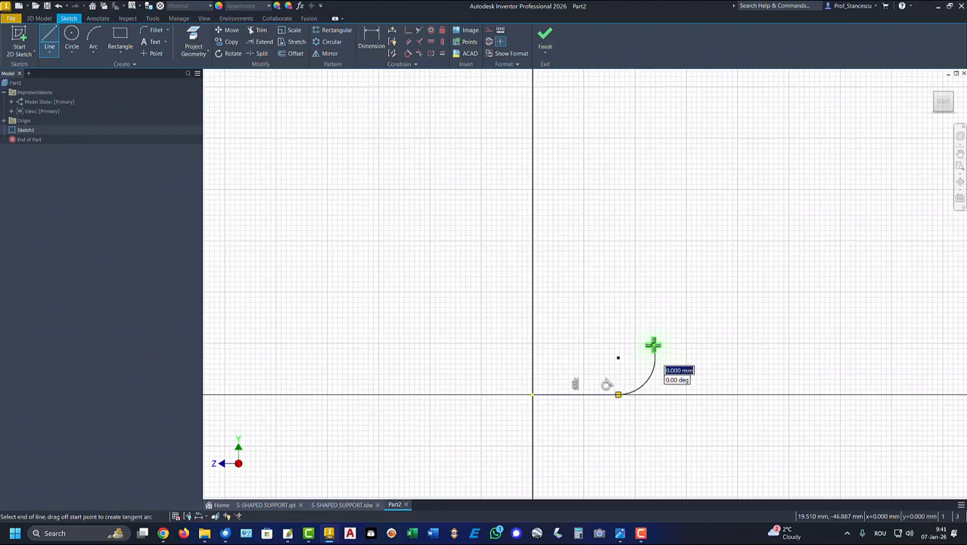
Continue the S-shaped path with a line slanting up and back, a tangent arc, and a horizontal line about 26 mm long
left_click(599, 206)
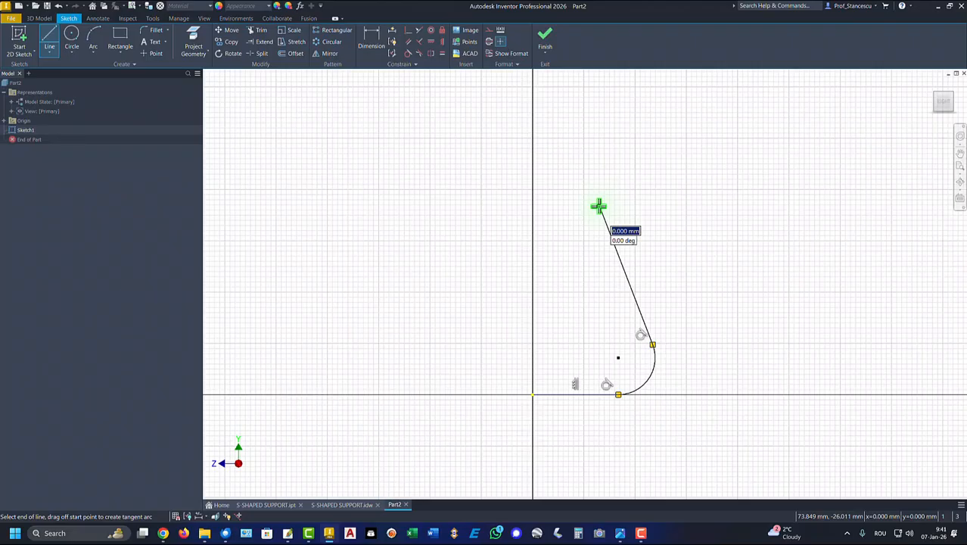
left_click_drag(599, 206, 626, 169)
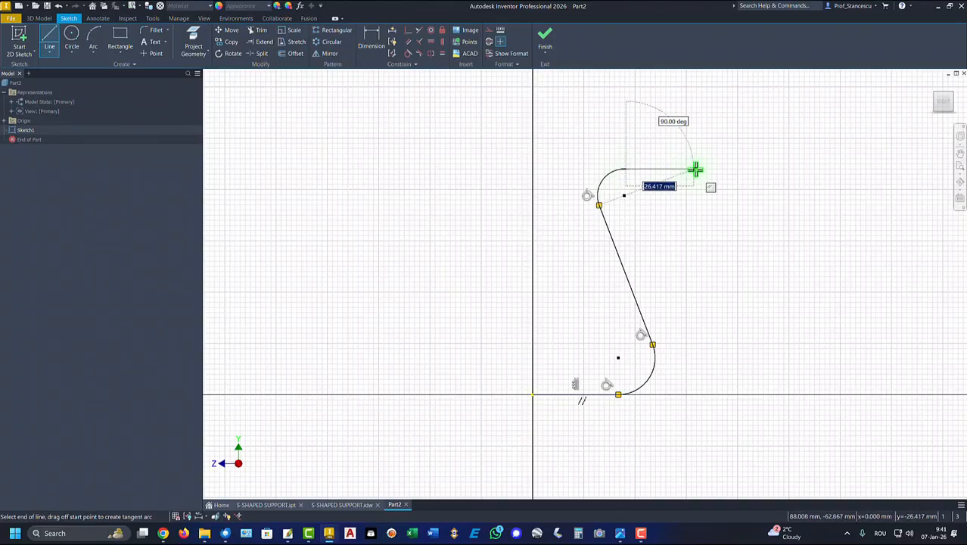
left_click(695, 169)
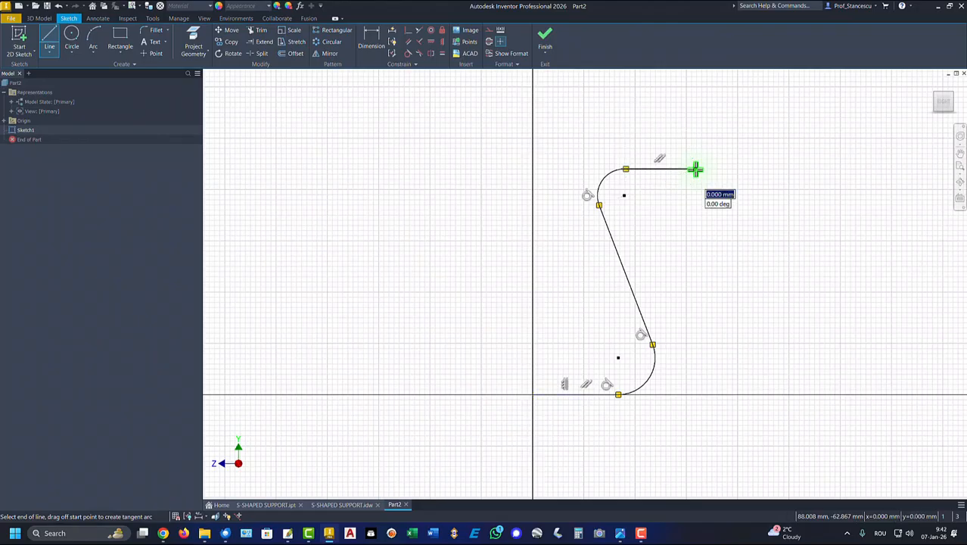
right_click(695, 170)
left_click(725, 181)
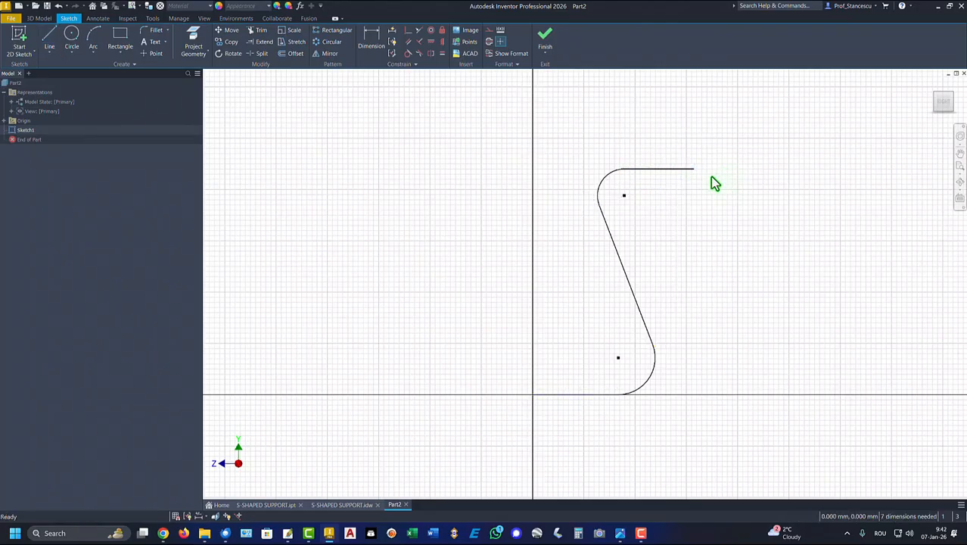
Apply a Tangent constraint between the upper arc and the upper horizontal line
left_click(408, 53)
left_click(609, 176)
left_click(638, 171)
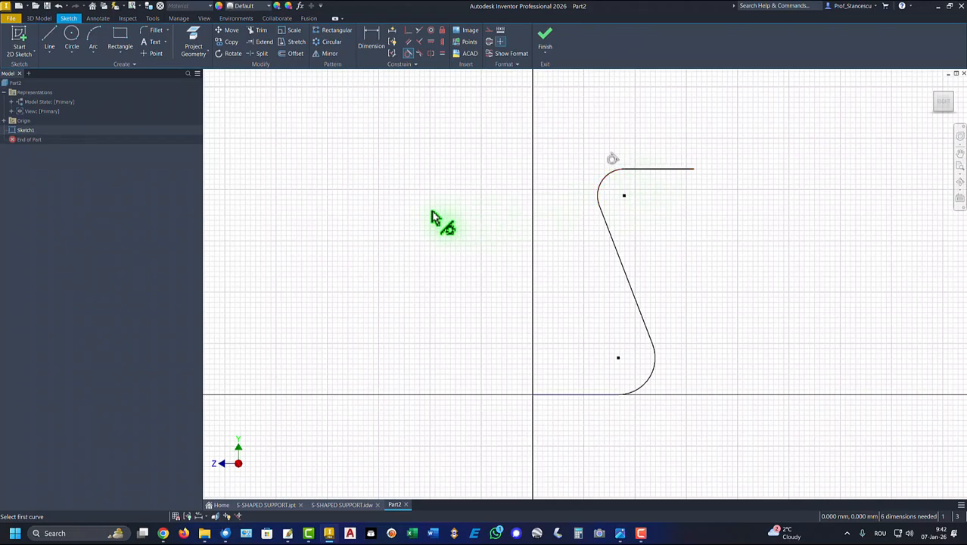
Dimension the lower horizontal line's length to 40 mm
left_click(371, 36)
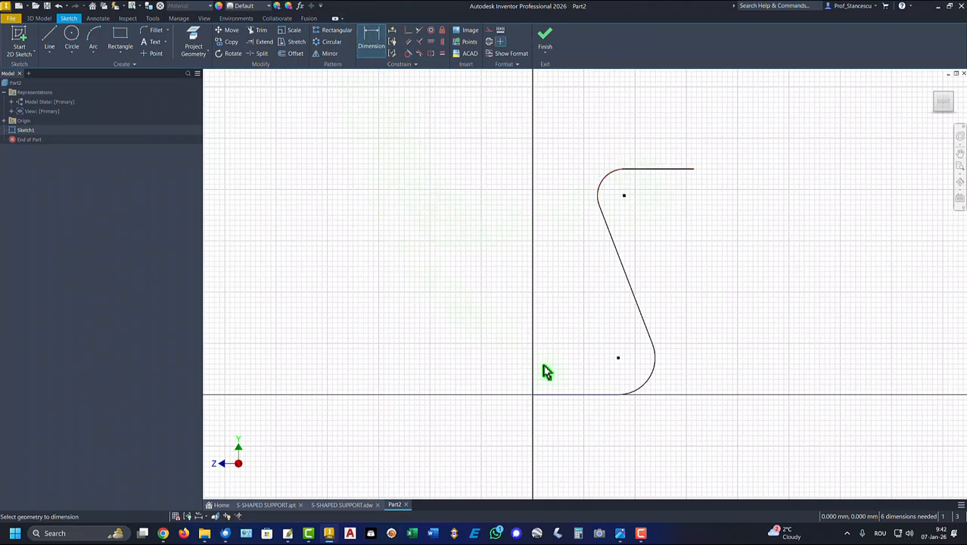
left_click(593, 394)
left_click(583, 429)
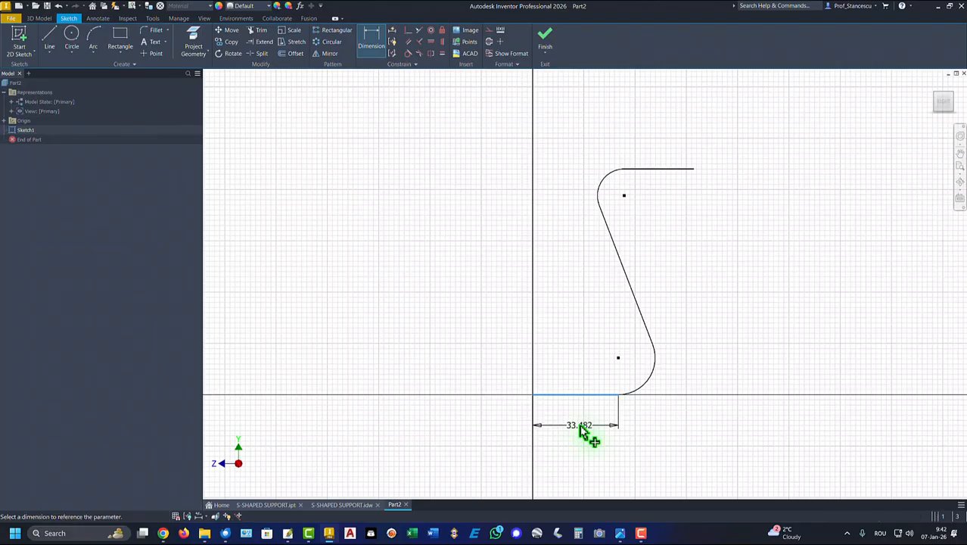
type("40")
key("Return")
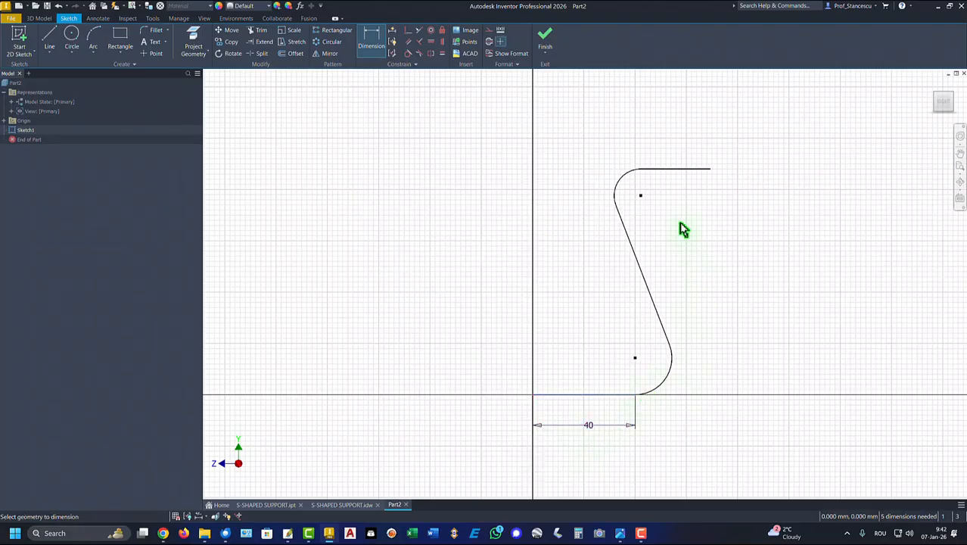
Dimension the vertical distance between the upper and lower horizontal lines to 155 mm
left_click(685, 171)
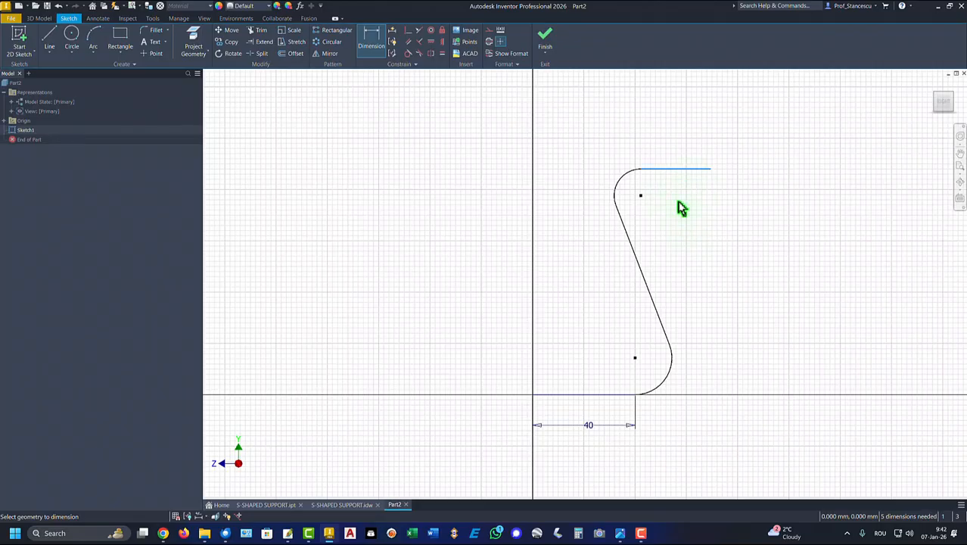
left_click(588, 395)
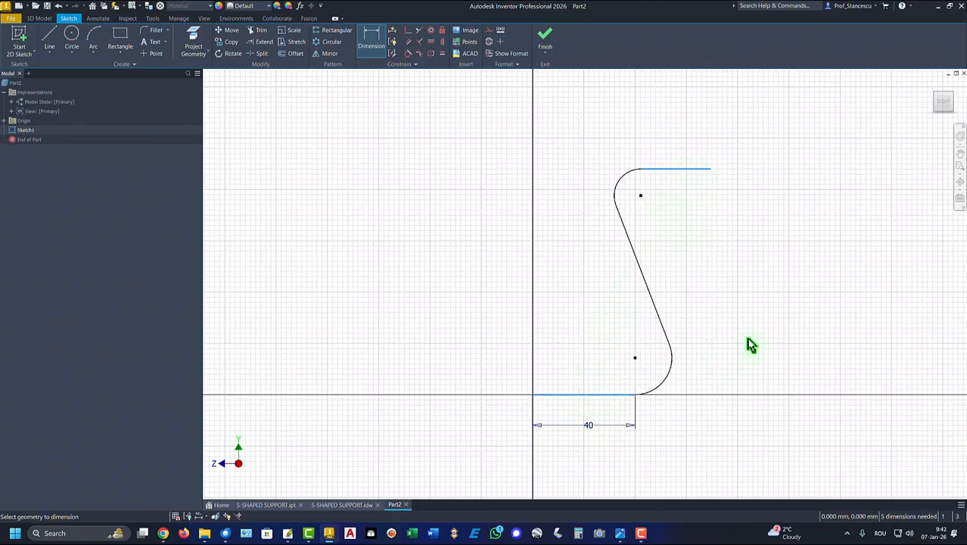
left_click(794, 299)
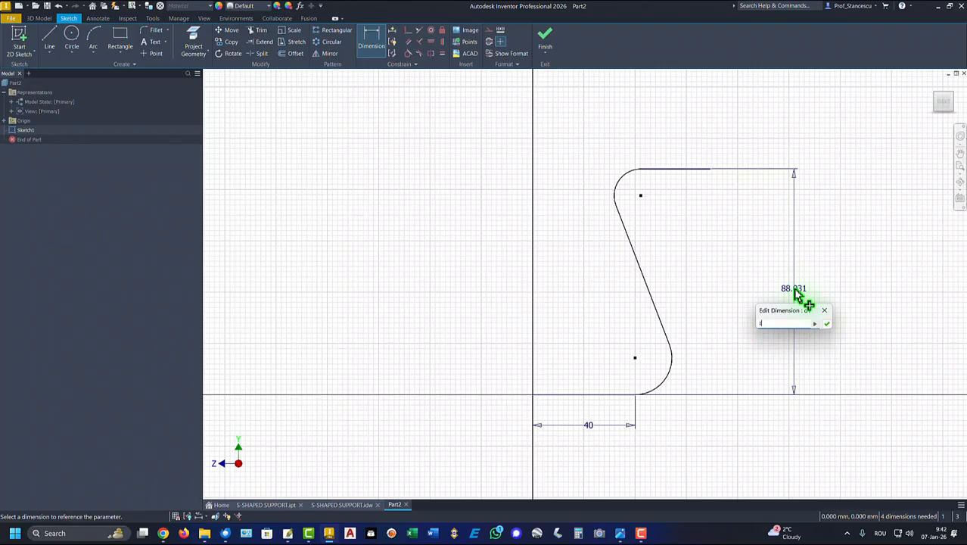
key("Return")
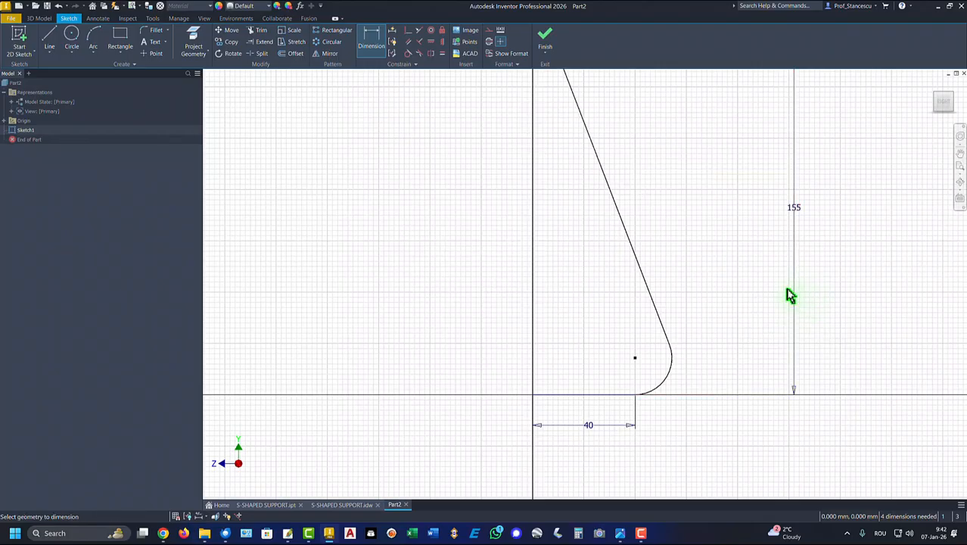
Dimension the lower arc's radius to 35 mm and the upper arc's radius to 30 mm
key("Home")
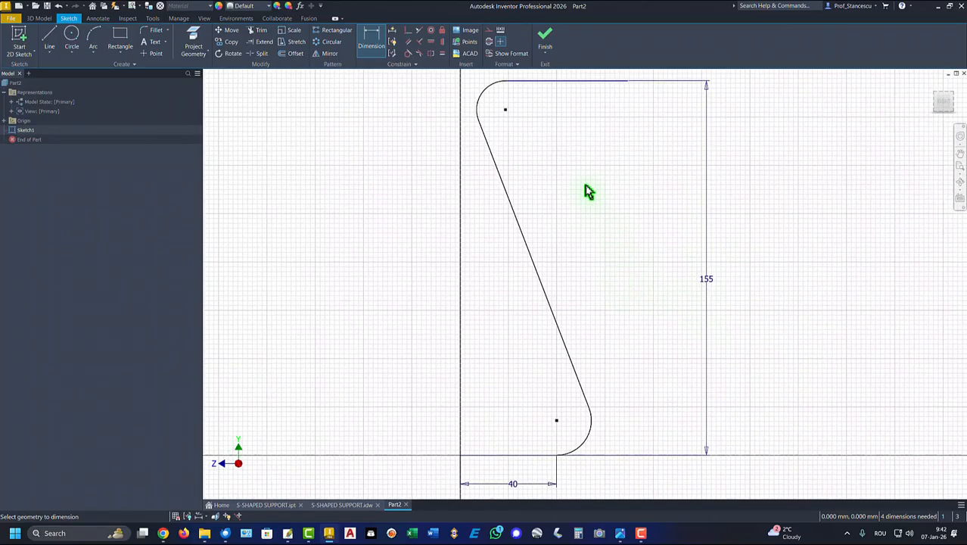
left_click(591, 437)
left_click(615, 441)
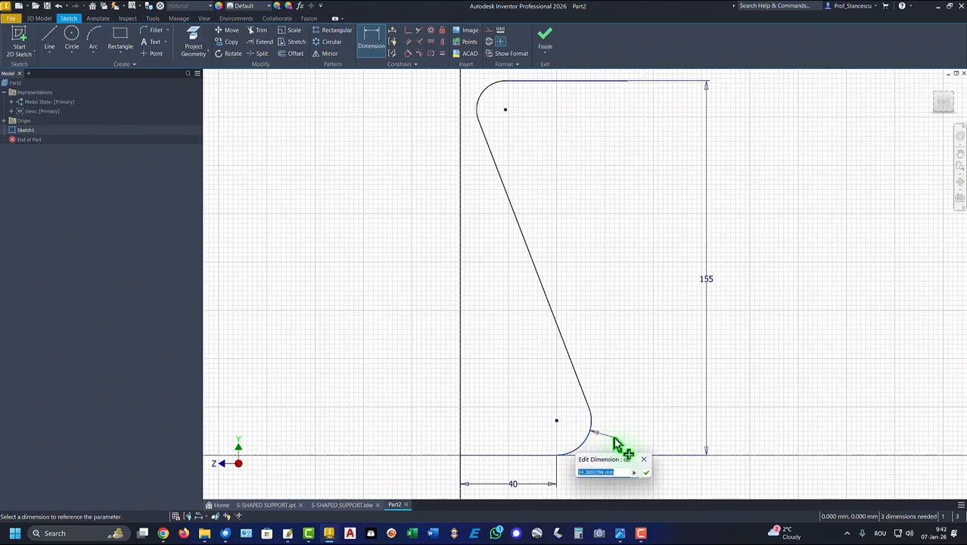
key("Return")
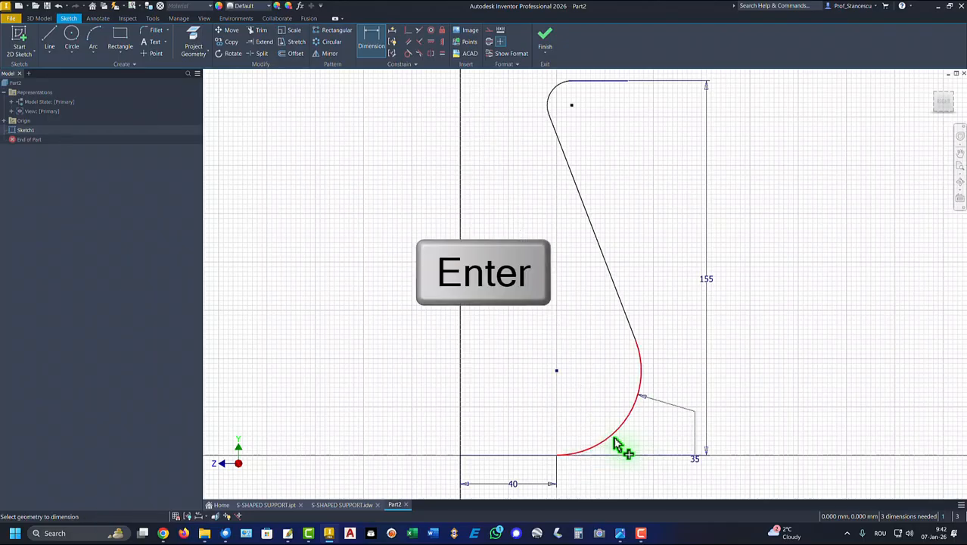
left_click(551, 97)
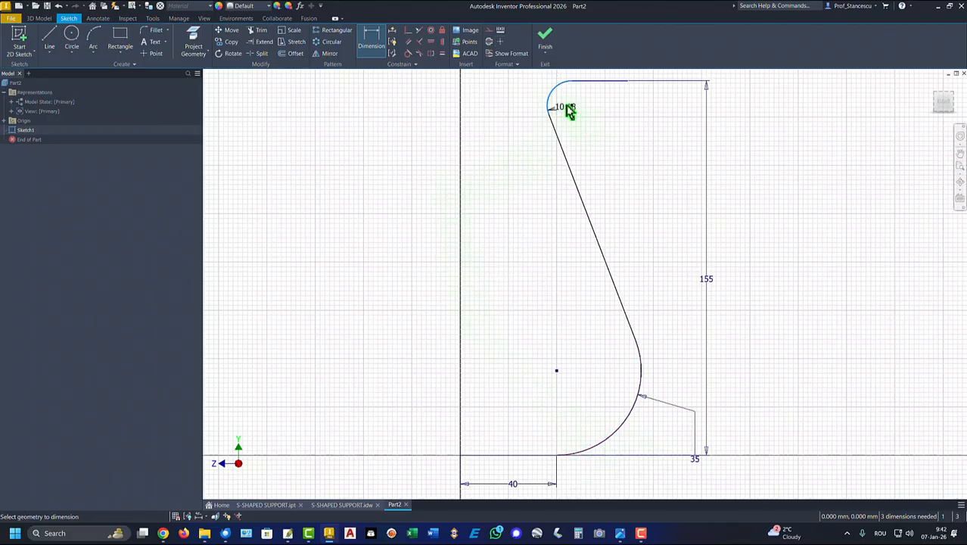
left_click(566, 102)
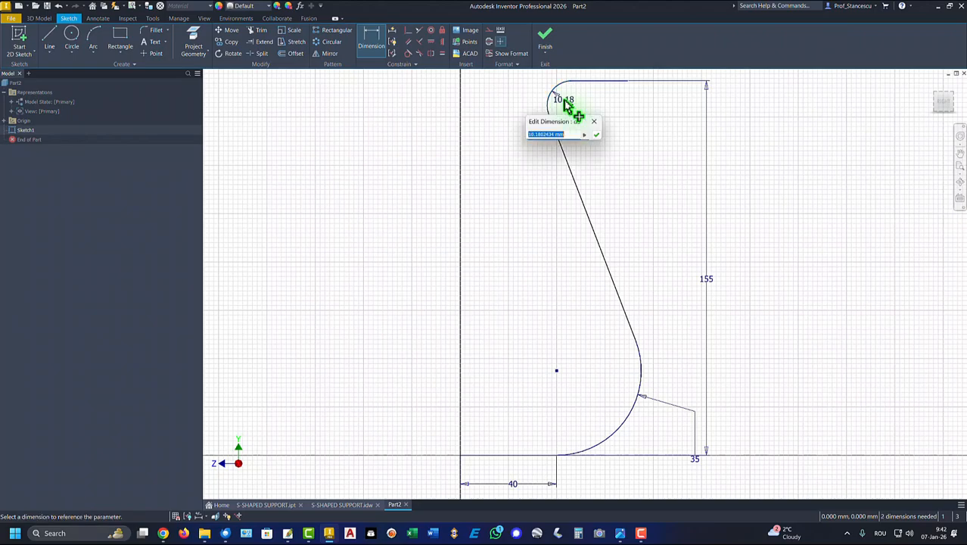
type("30")
key("Return")
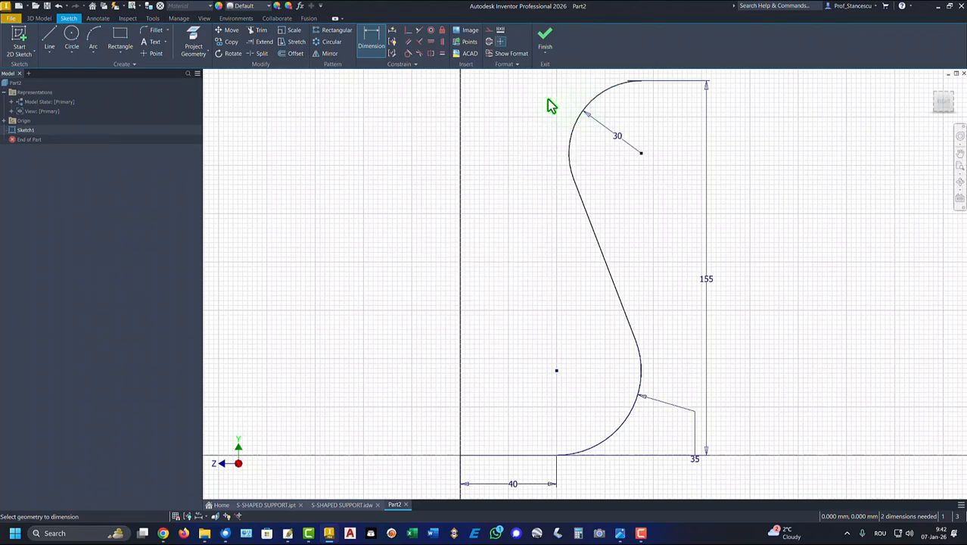
Dimension the horizontal distance from the origin to the free end of the upper line to 110 mm
scroll(578, 112, "up", 3)
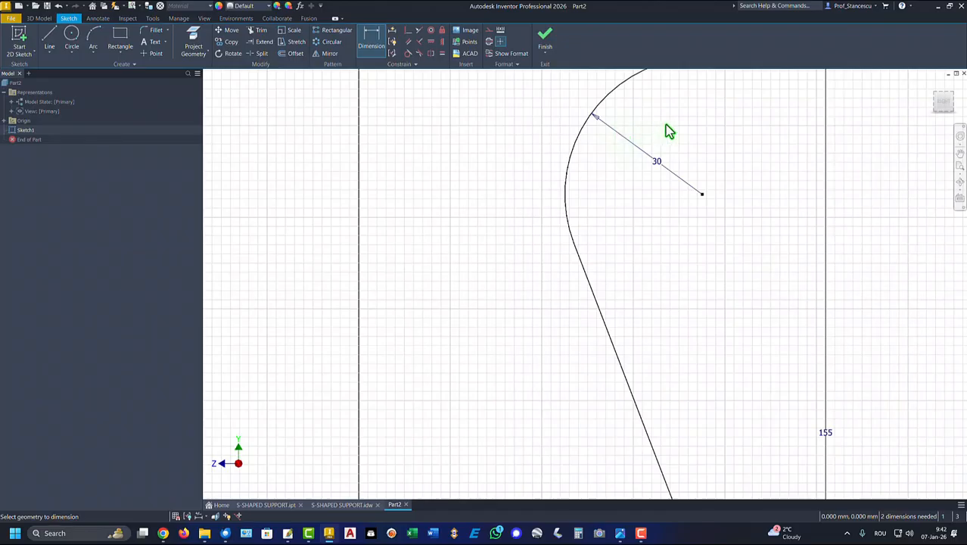
middle_click_drag(666, 126, 622, 281)
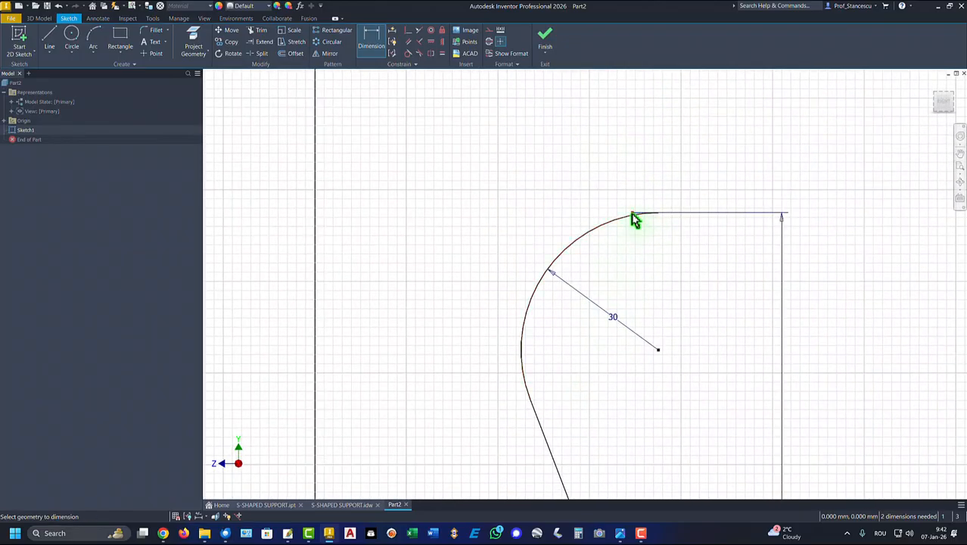
scroll(488, 277, "down", 5)
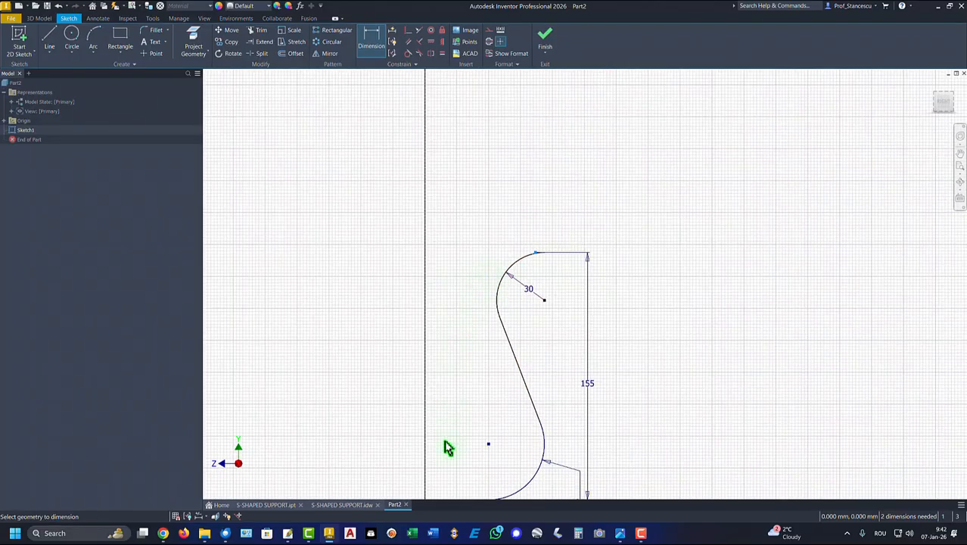
middle_click_drag(453, 429, 437, 318)
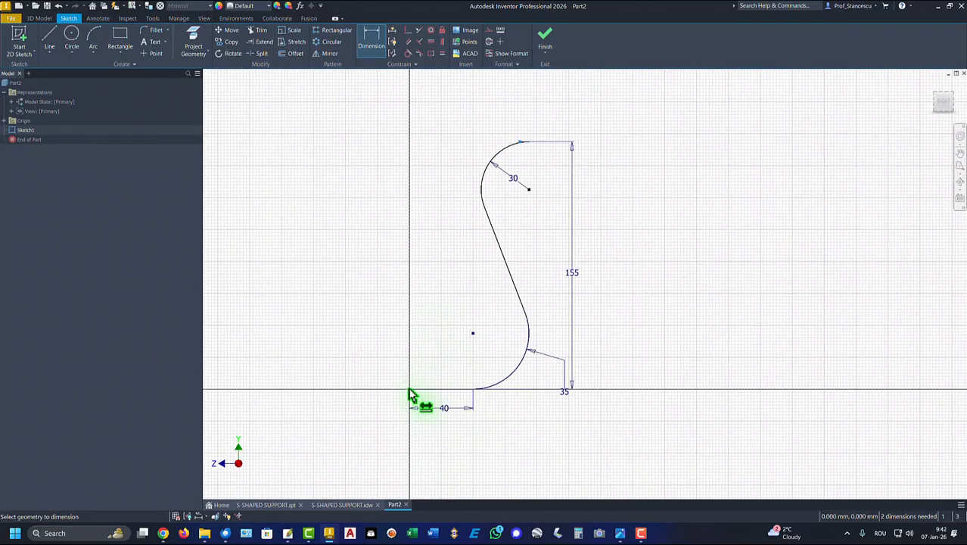
left_click(409, 389)
left_click(519, 142)
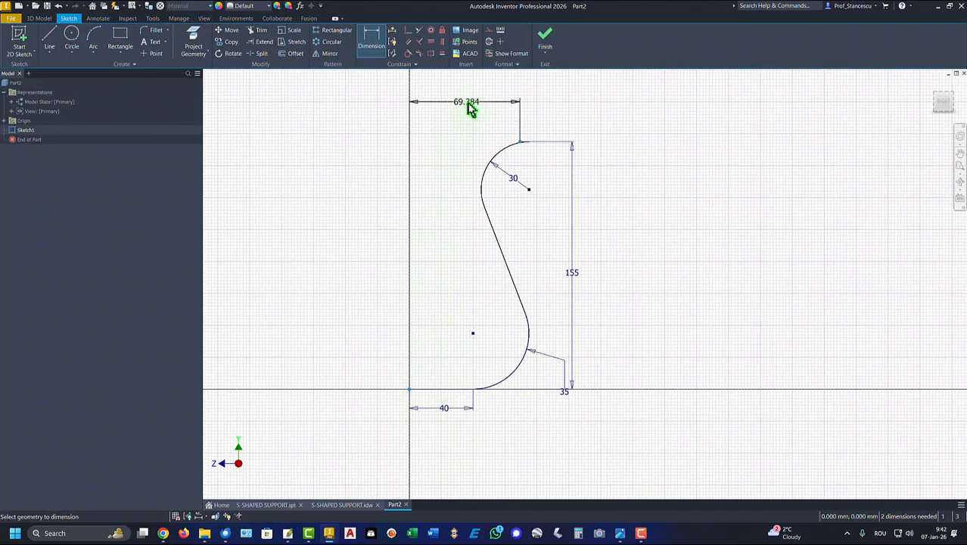
left_click(468, 106)
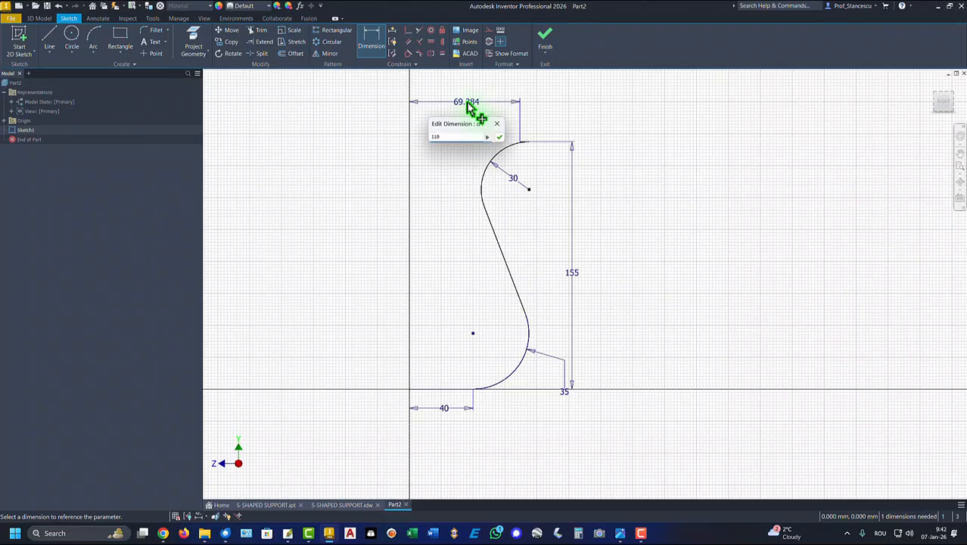
key("Return")
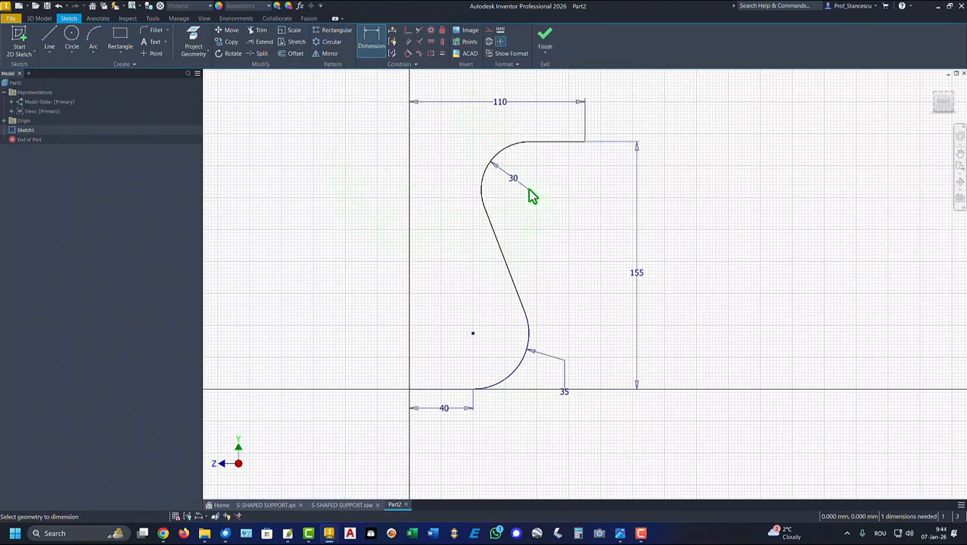
Dimension the horizontal distance from the origin to the upper arc's centre to 90 mm
left_click(409, 389)
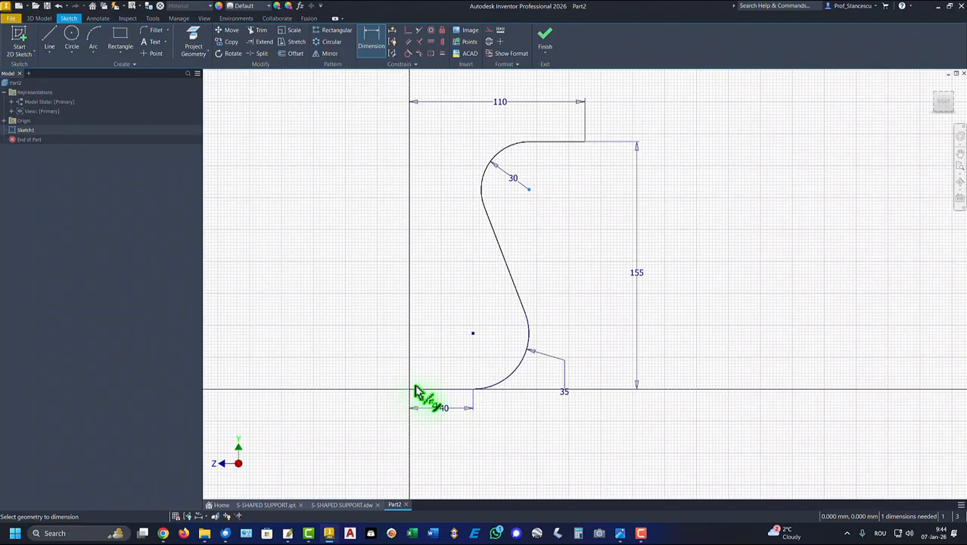
left_click(482, 182)
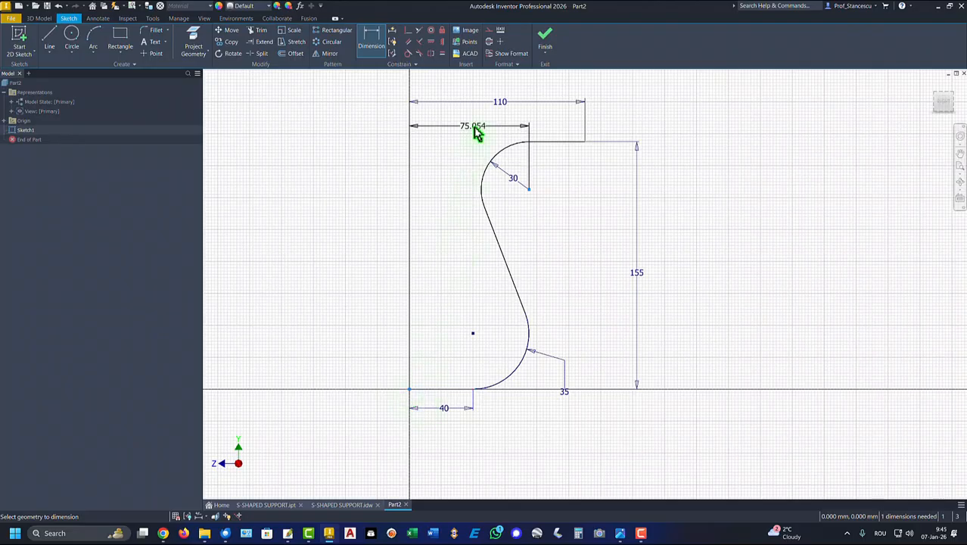
left_click(476, 129)
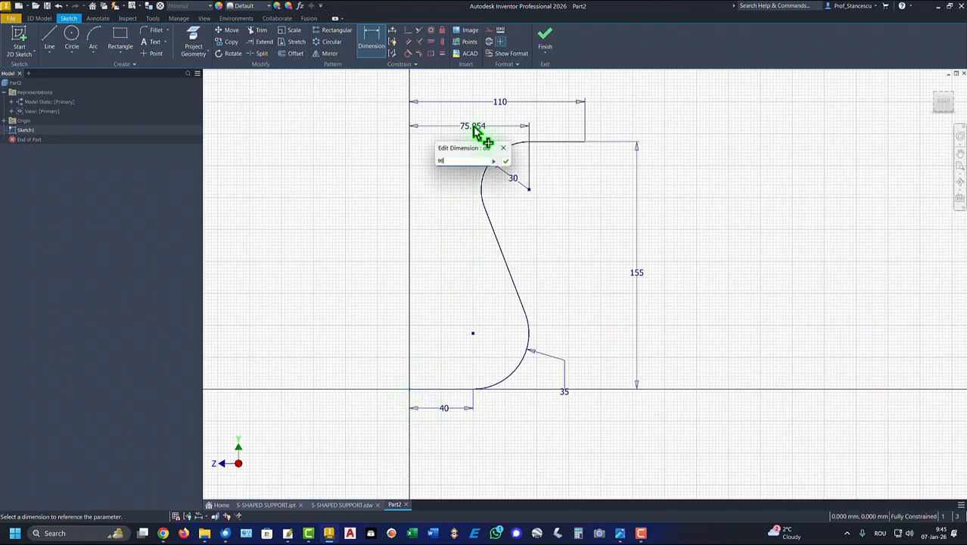
key("Return")
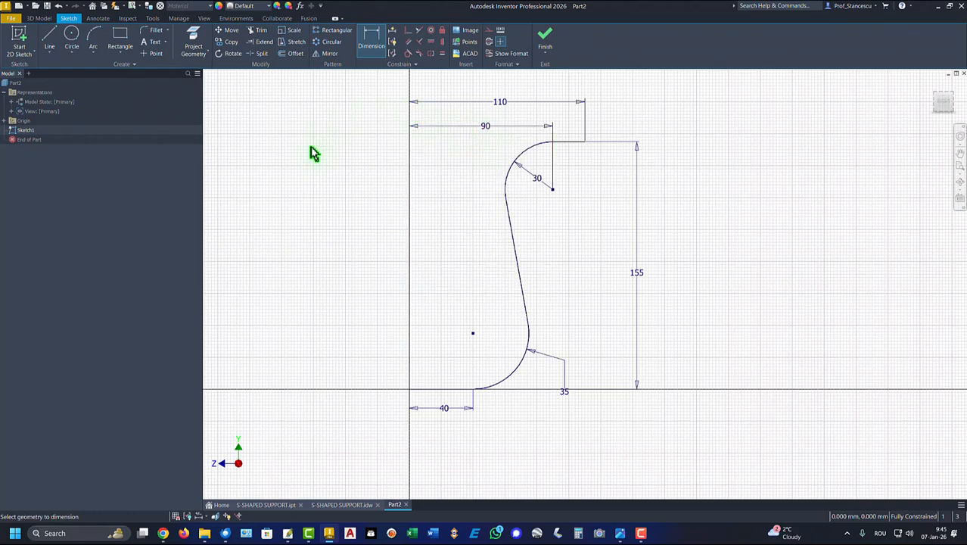
Finish the S-shaped centreline sketch and hide its dimensions in the home view
left_click(548, 44)
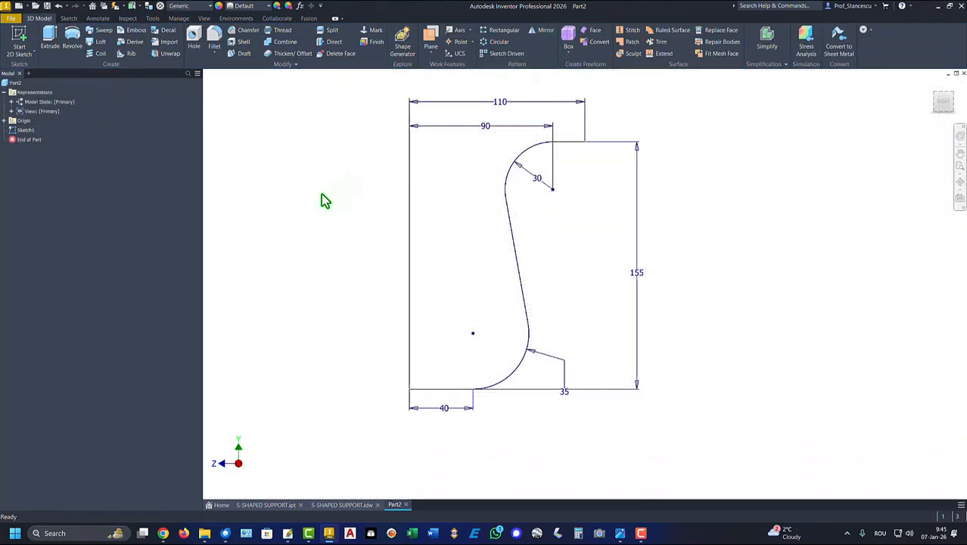
key("F6")
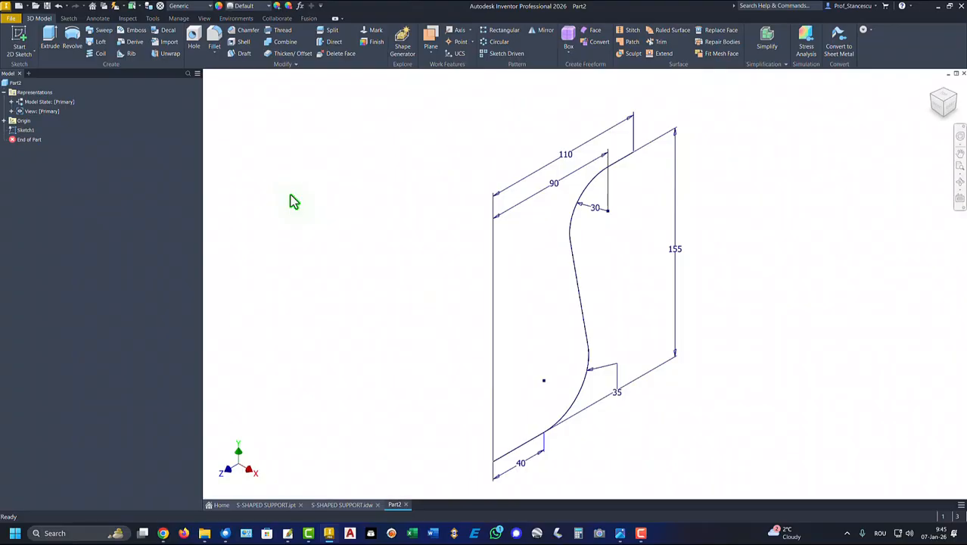
right_click(14, 134)
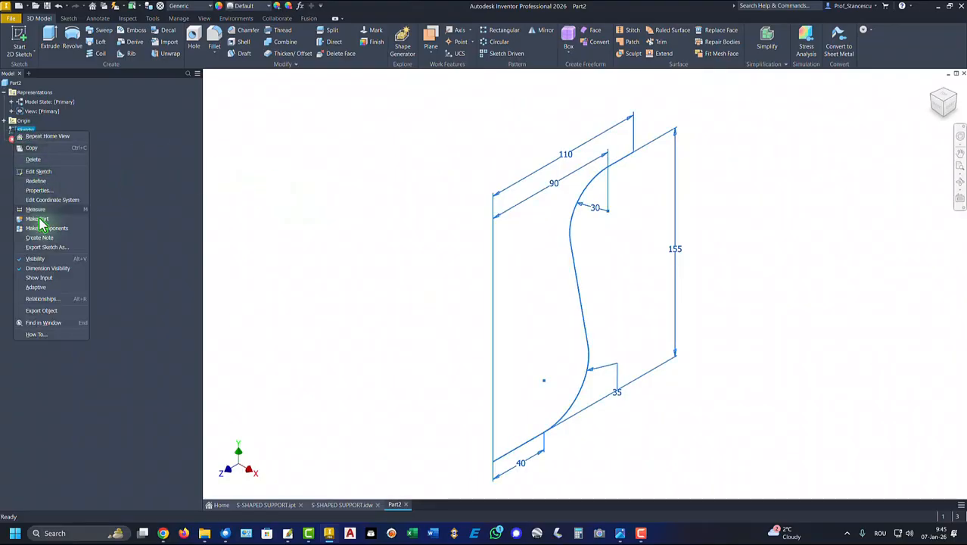
left_click(37, 269)
key("F6")
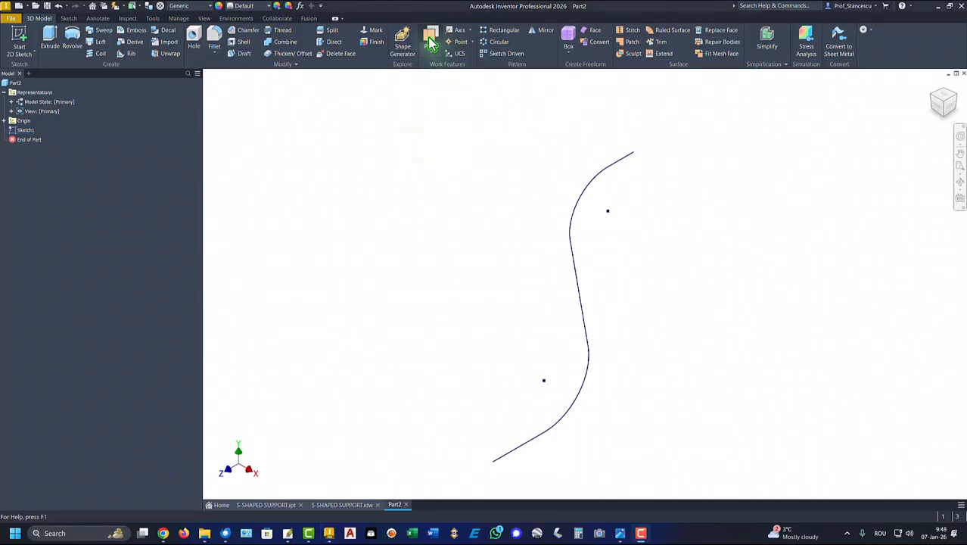
Start a new 2D sketch on the XY origin plane
left_click(6, 121)
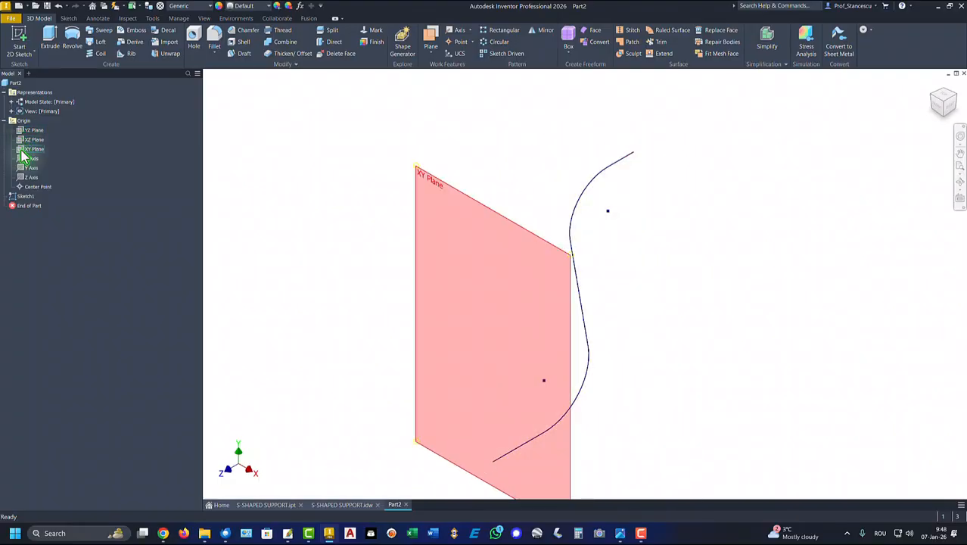
left_click(23, 150)
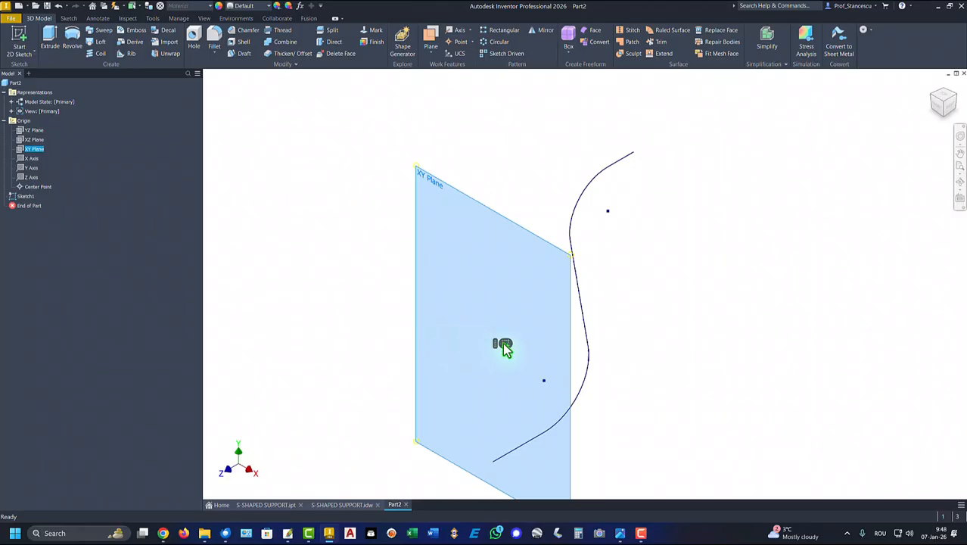
key("s")
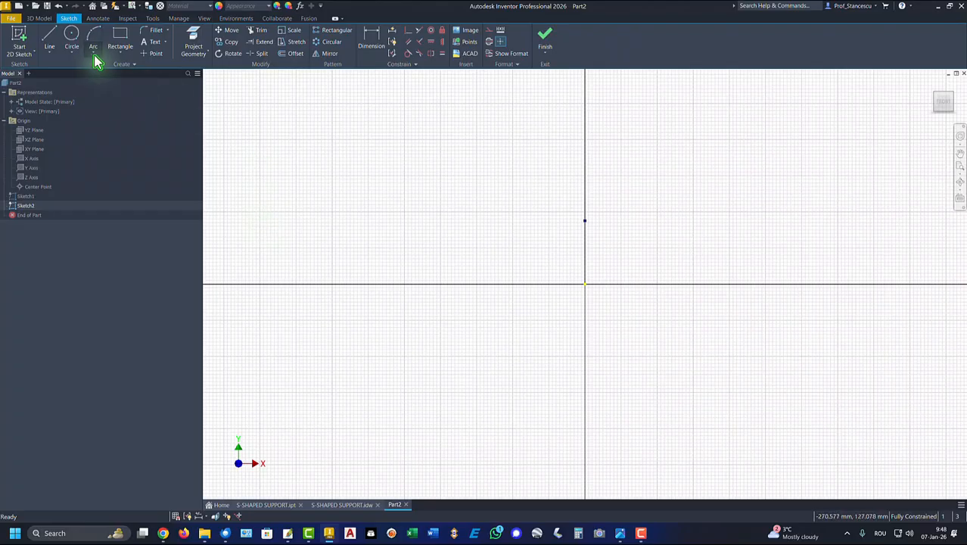
Draw a closed I-shaped line profile about 22 mm wide and 62 mm tall, left of the vertical axis and crossing the horizontal axis
left_click(50, 38)
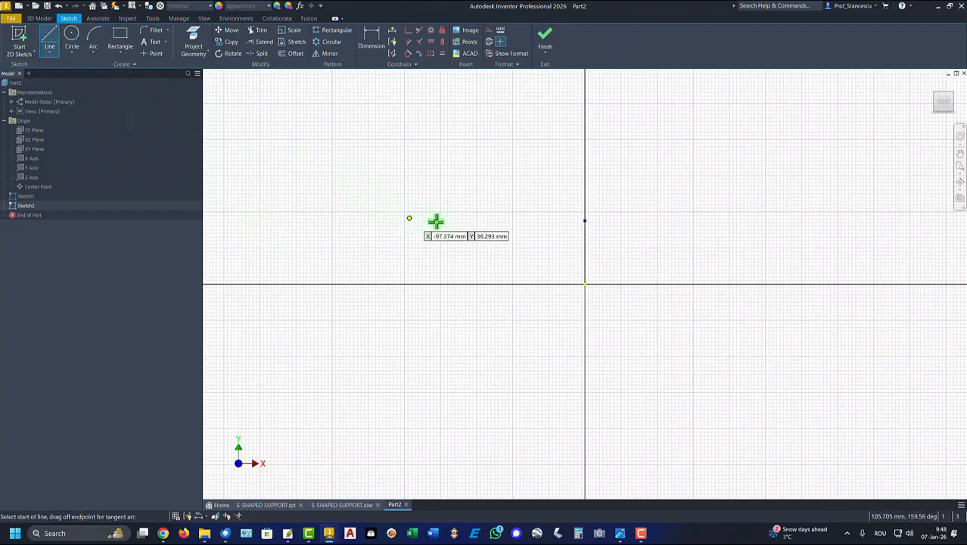
left_click(495, 233)
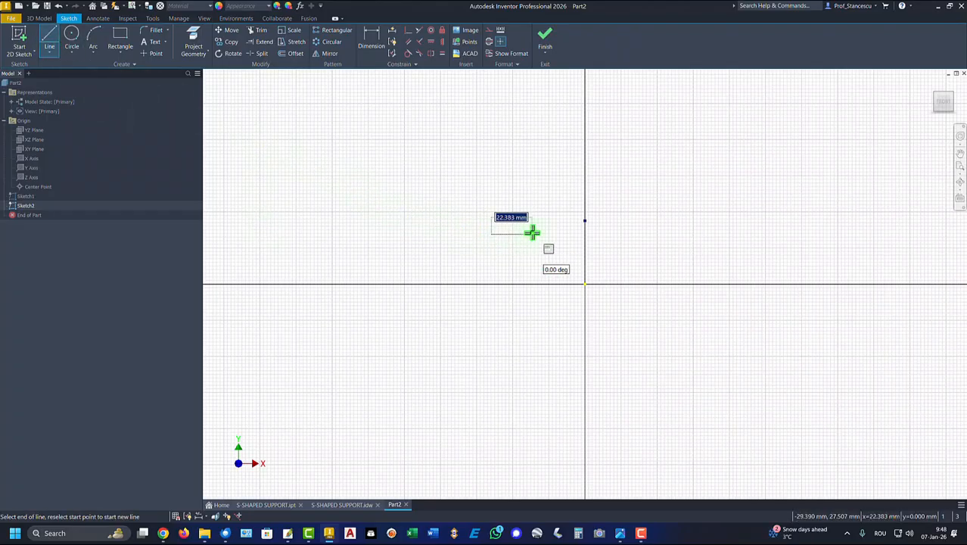
left_click(532, 234)
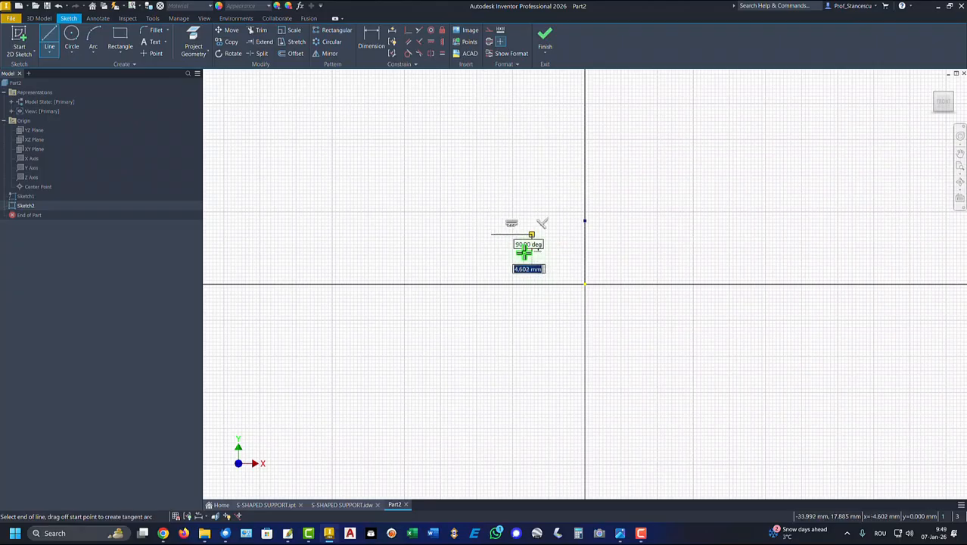
left_click(532, 252)
left_click(523, 323)
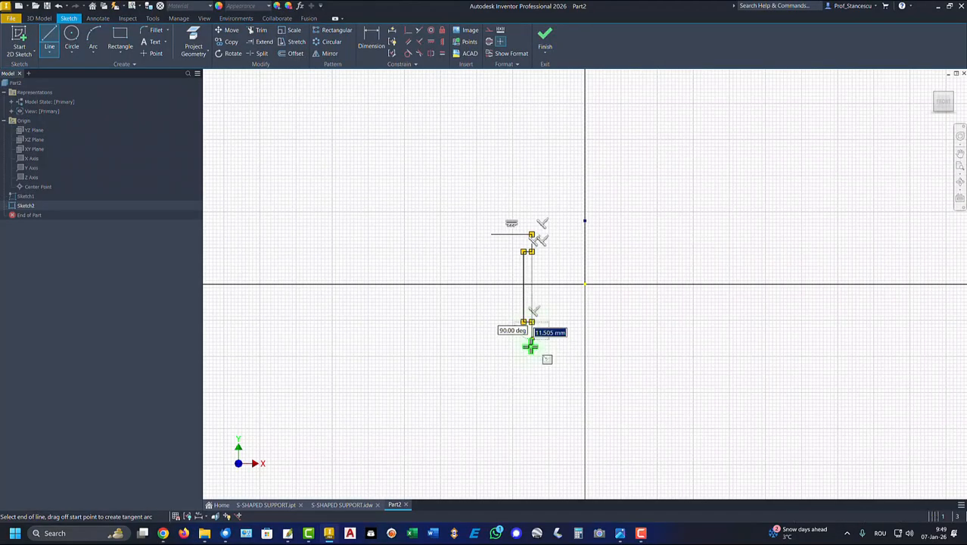
left_click(532, 346)
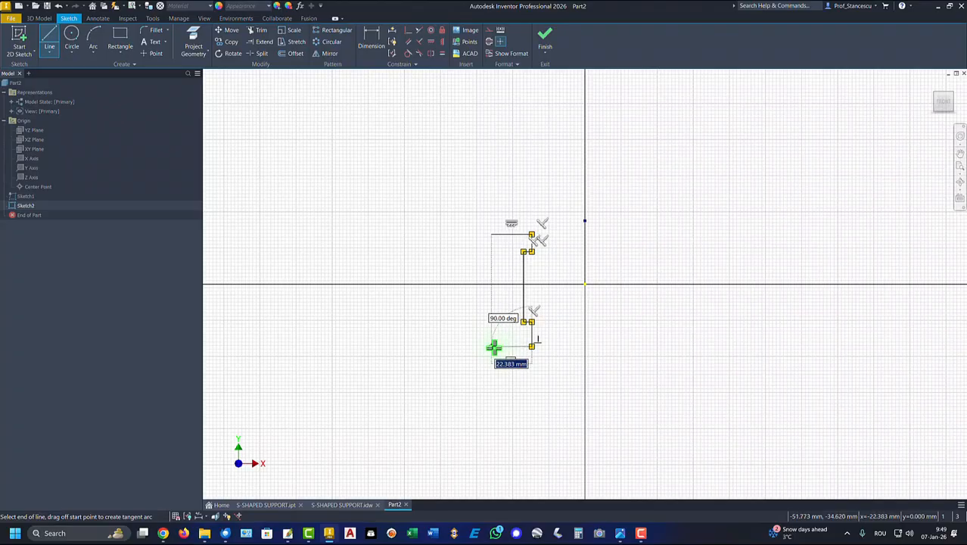
left_click(493, 347)
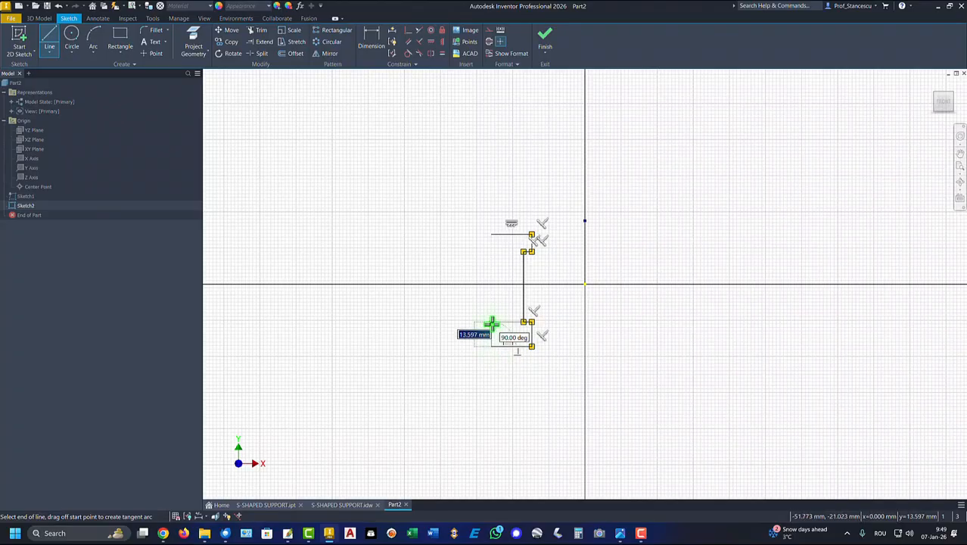
left_click(493, 322)
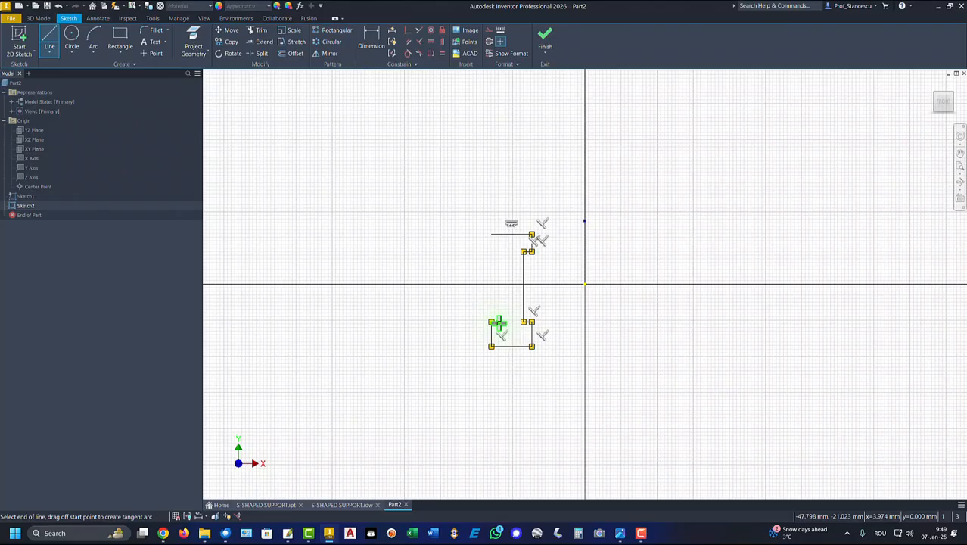
left_click(499, 253)
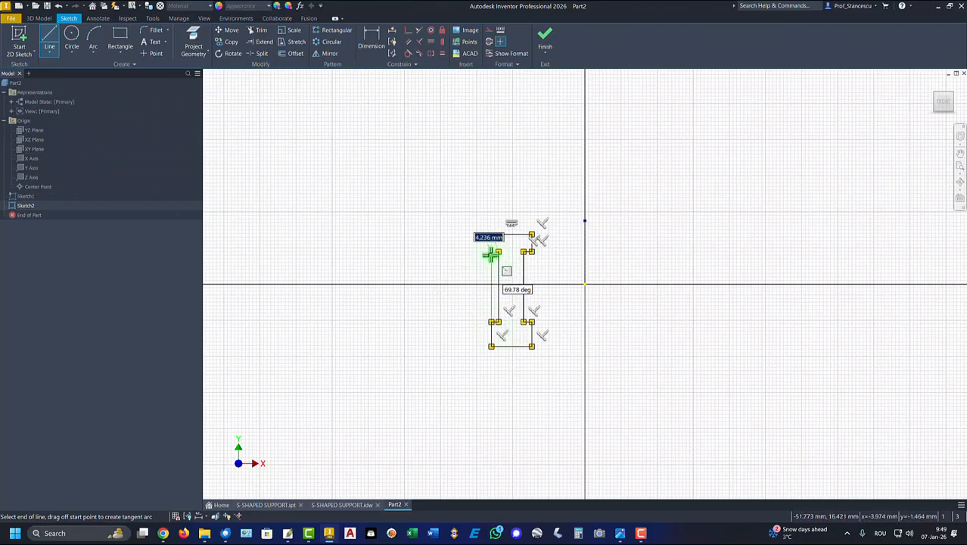
double_click(492, 253)
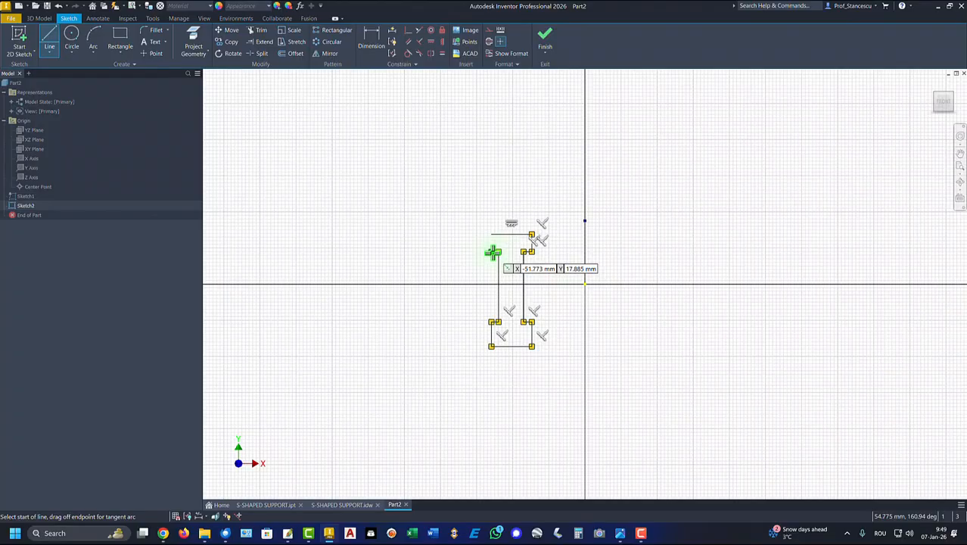
left_click(493, 252)
left_click(492, 234)
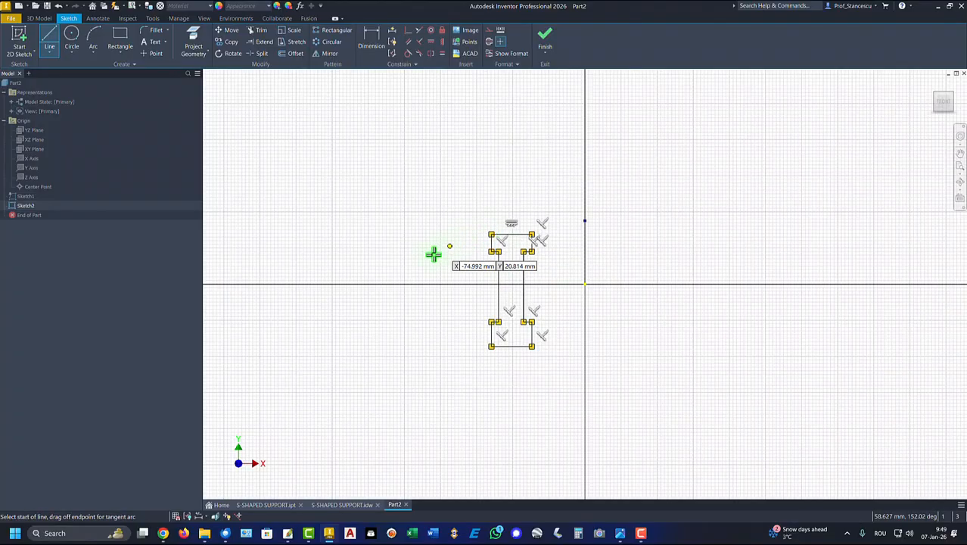
right_click(396, 205)
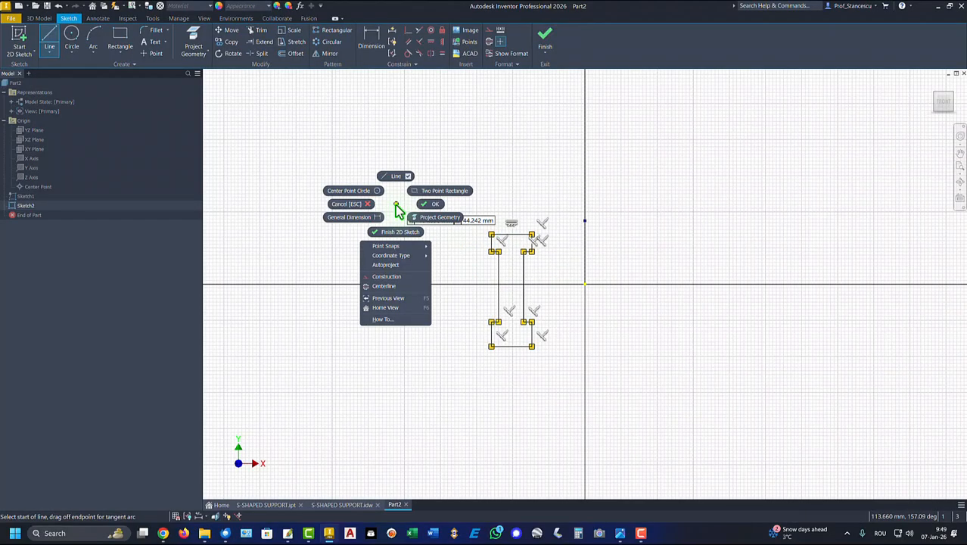
left_click(430, 214)
Reshape the I-profile by pulling its left flange edges outward and moving the inner edges of both flanges toward the middle
scroll(467, 282, "up", 3)
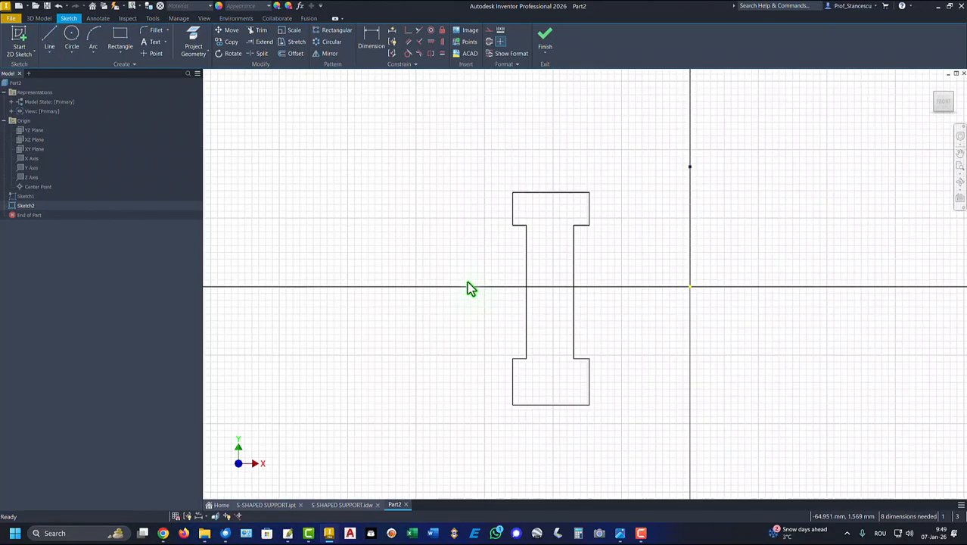
left_click_drag(513, 216, 451, 246)
mouse_move(520, 233)
left_mouse_down()
mouse_move(525, 255)
mouse_move(524, 245)
left_mouse_up()
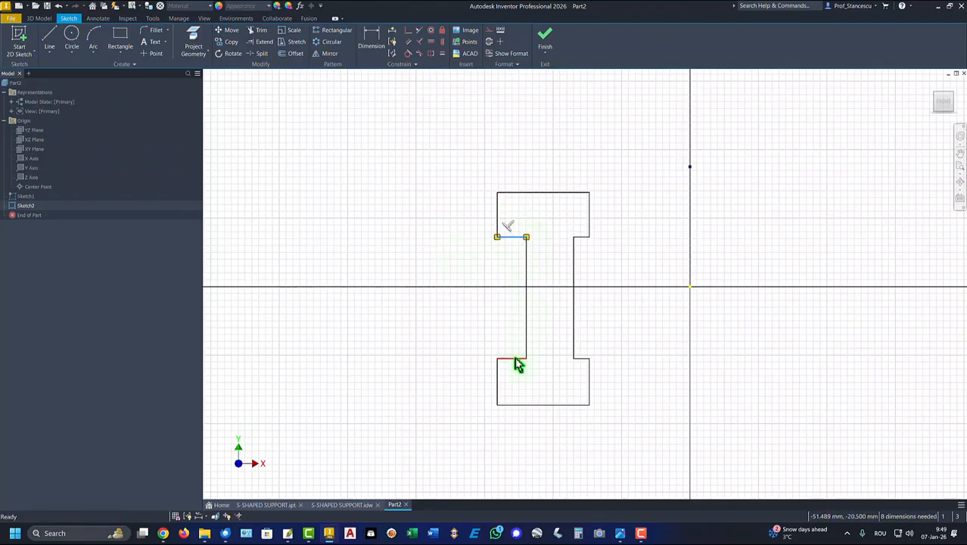
left_click_drag(517, 365, 514, 344)
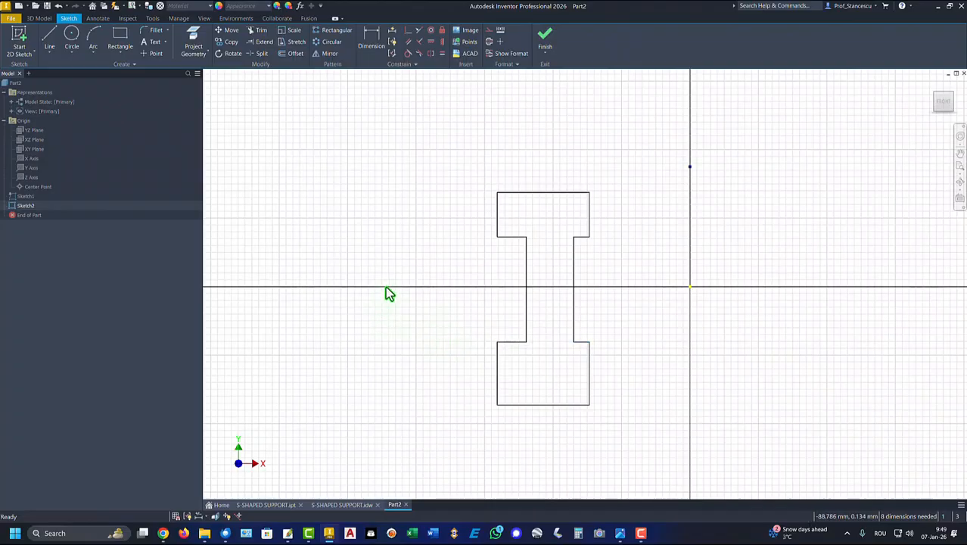
Apply Equal constraints to the upper flange's two inner ledges and to the left end edges of both flanges
left_click(440, 54)
left_click(513, 238)
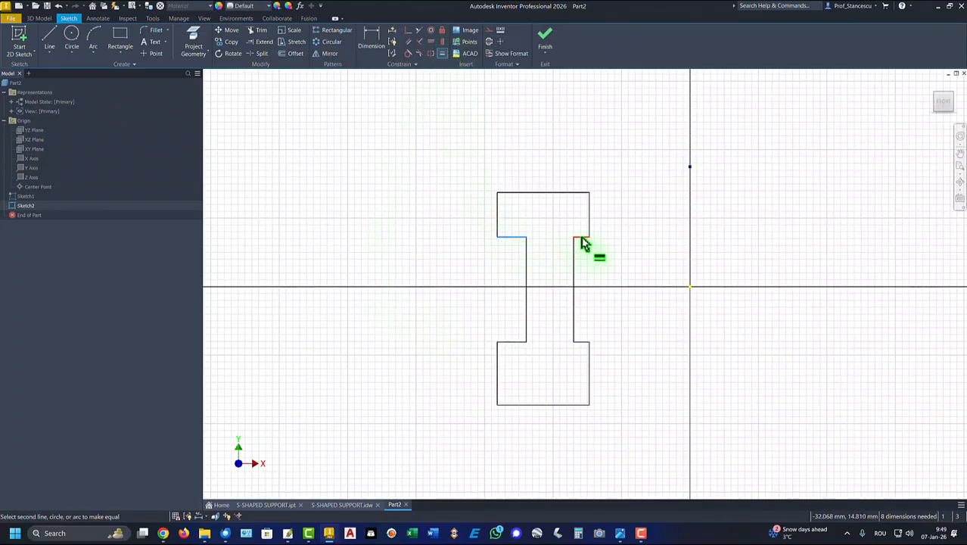
left_click(582, 238)
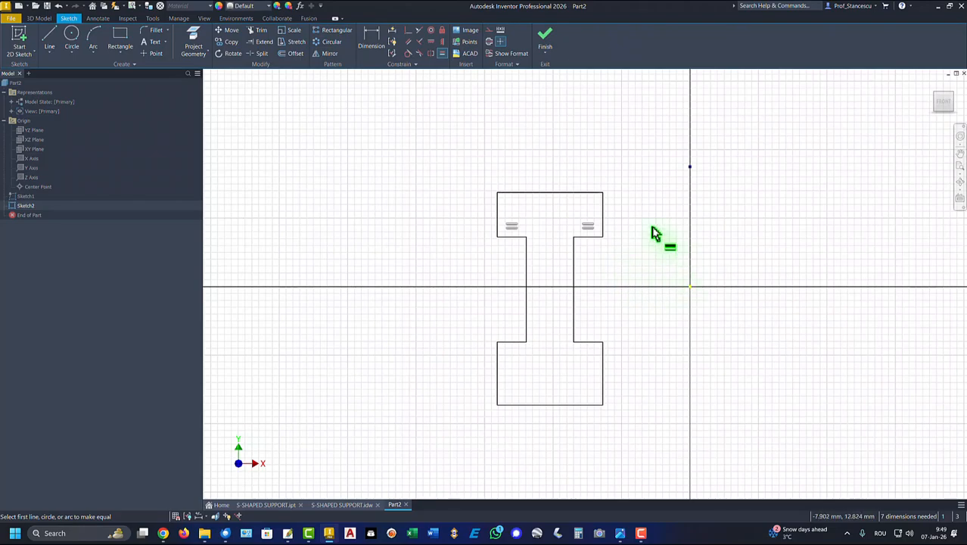
left_click(498, 220)
left_click(498, 381)
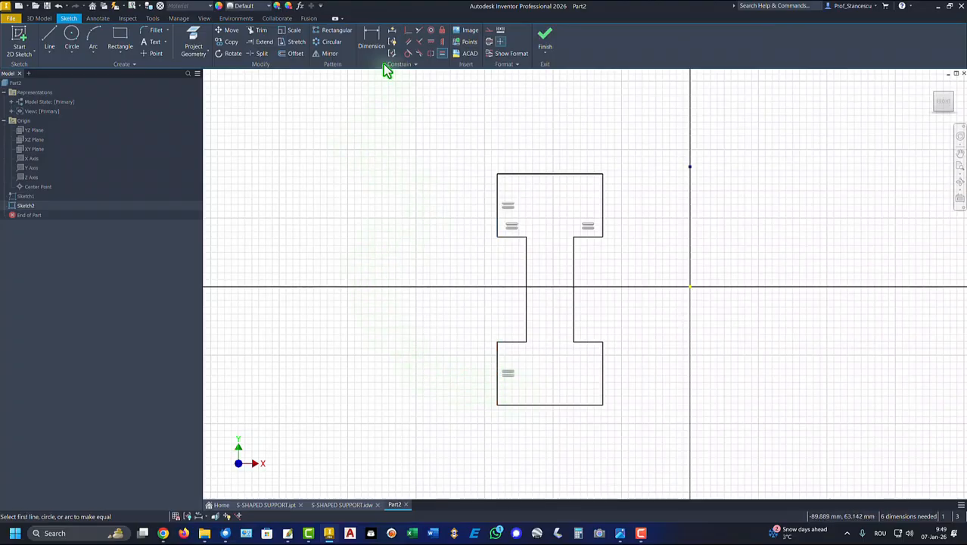
Dimension the height of the I-profile's web to 30 mm
left_click(371, 38)
left_click(527, 266)
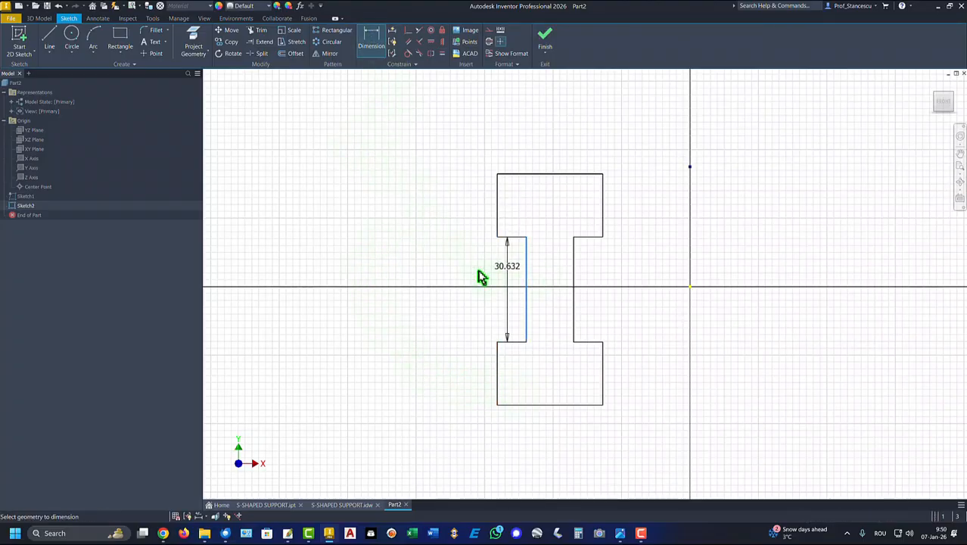
left_click(472, 277)
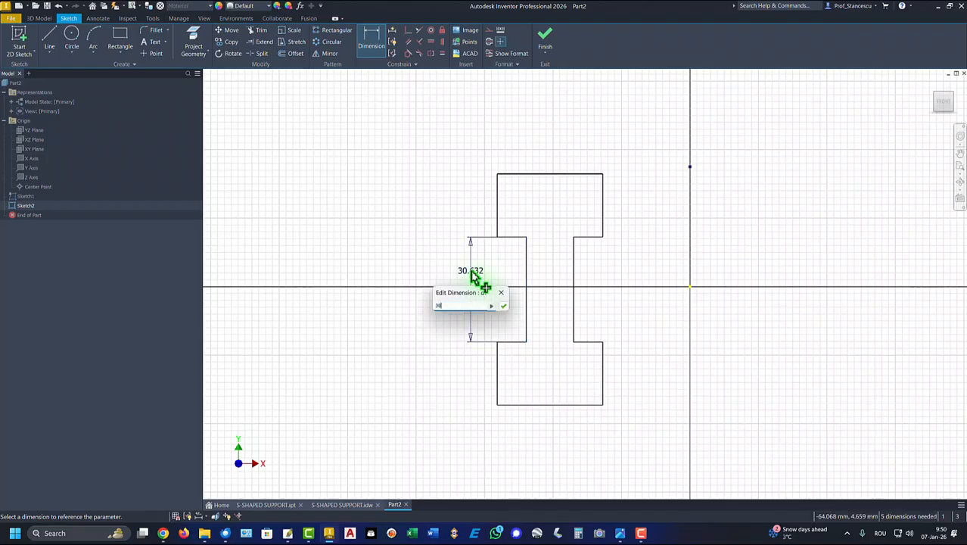
type("30")
key("Return")
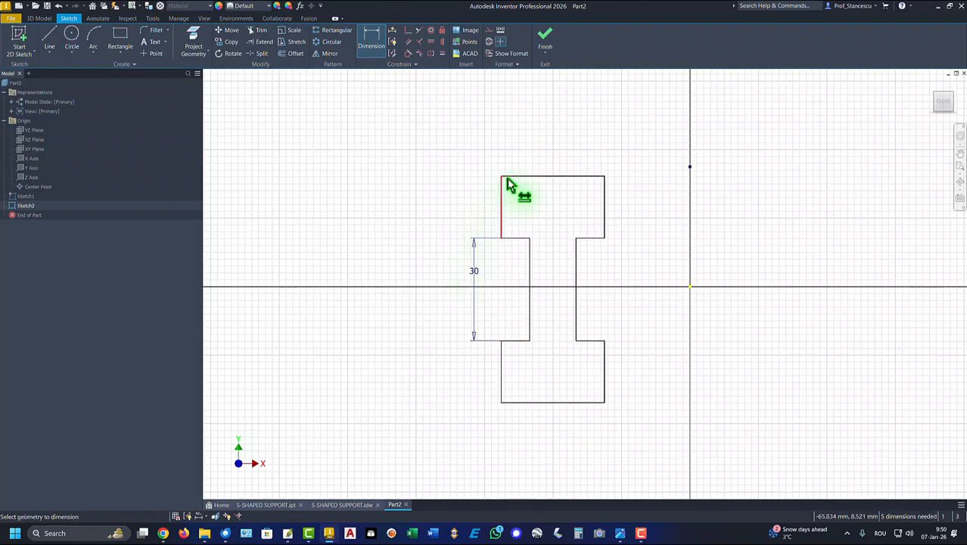
Dimension the I-profile's overall height between its top and bottom edges to 45 mm
left_click(510, 177)
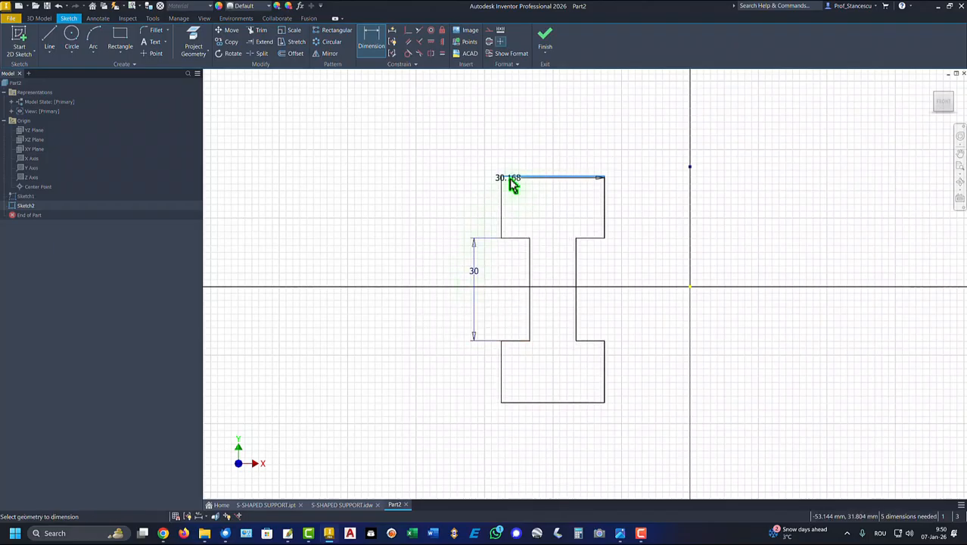
left_click(514, 402)
left_click(409, 342)
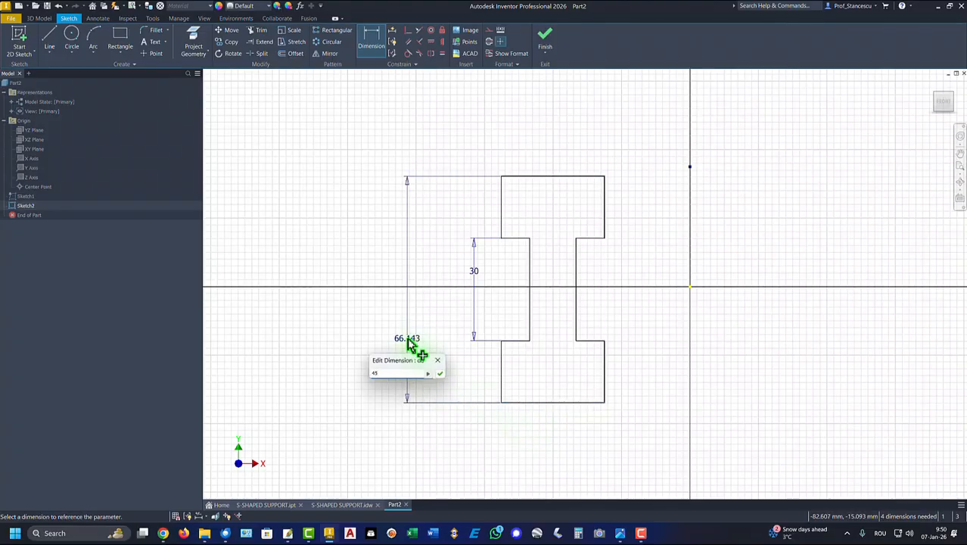
type("45")
key("Return")
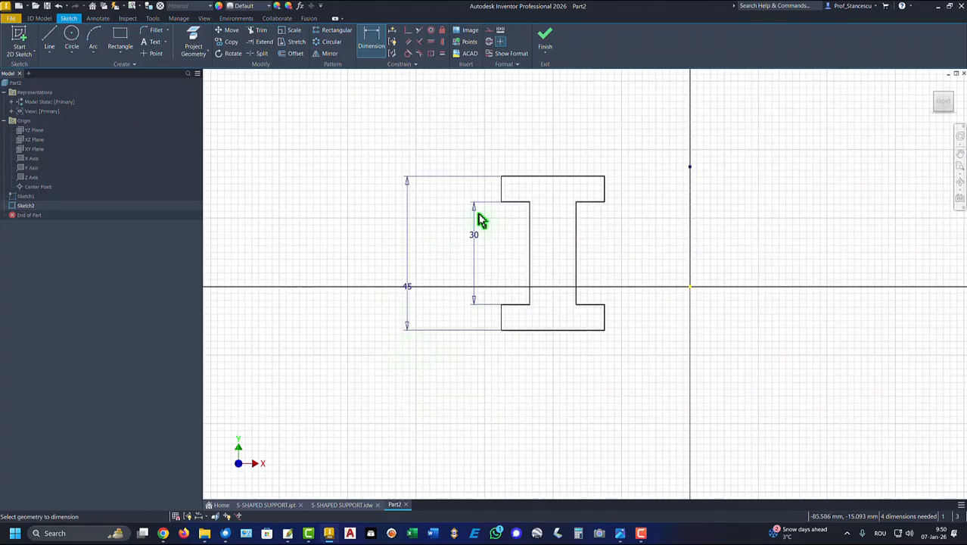
Dimension the width of the I-profile's upper flange to 20 mm
left_click(540, 179)
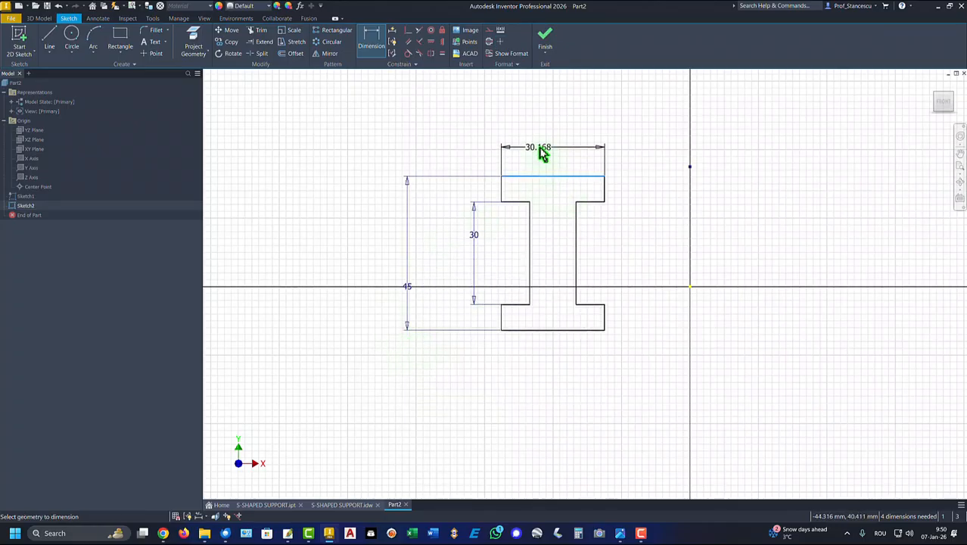
left_click(539, 149)
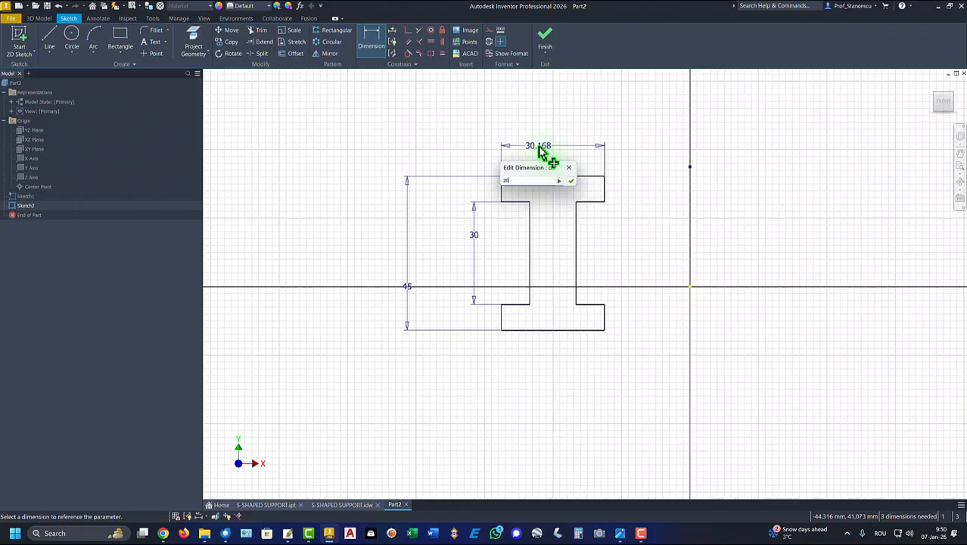
type("20")
key("Return")
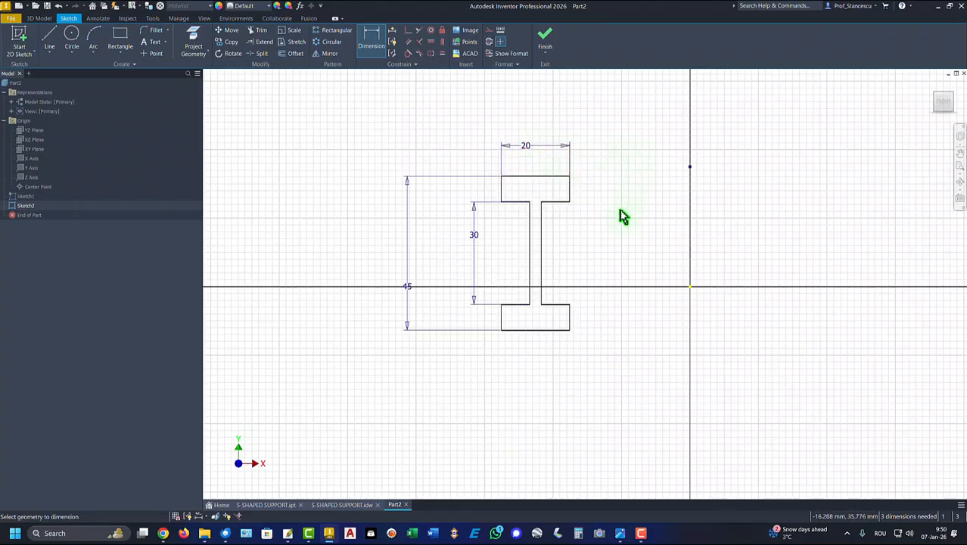
Dimension the thickness of the I-profile's web to 7 mm
left_click(531, 233)
left_click(578, 234)
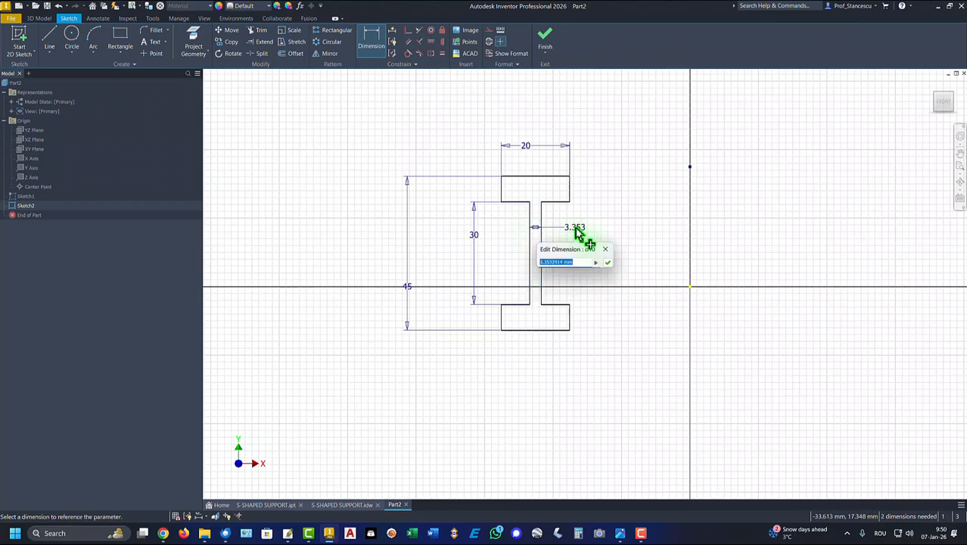
type("7")
key("Return")
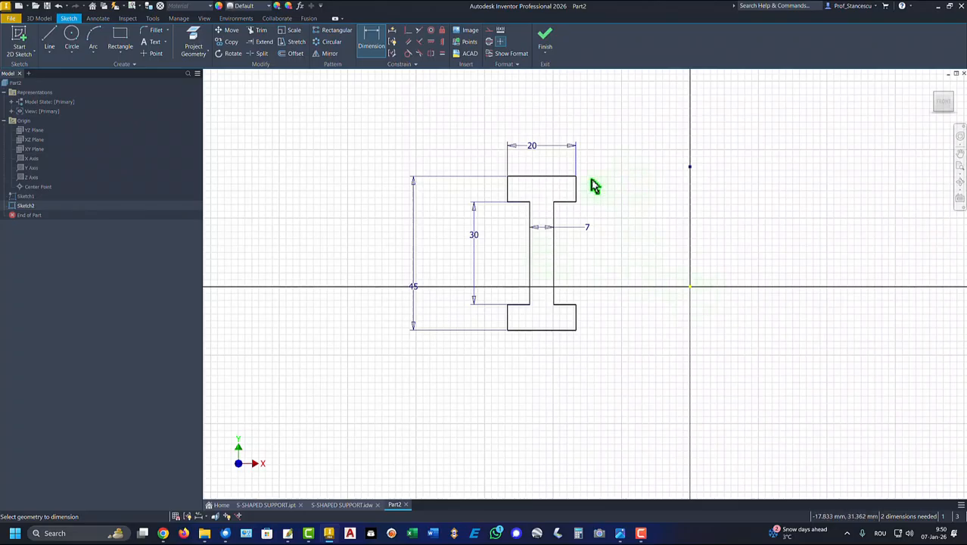
Draw a diagonal line across the web from its upper right corner to its lower left corner and make it construction geometry
left_click(49, 39)
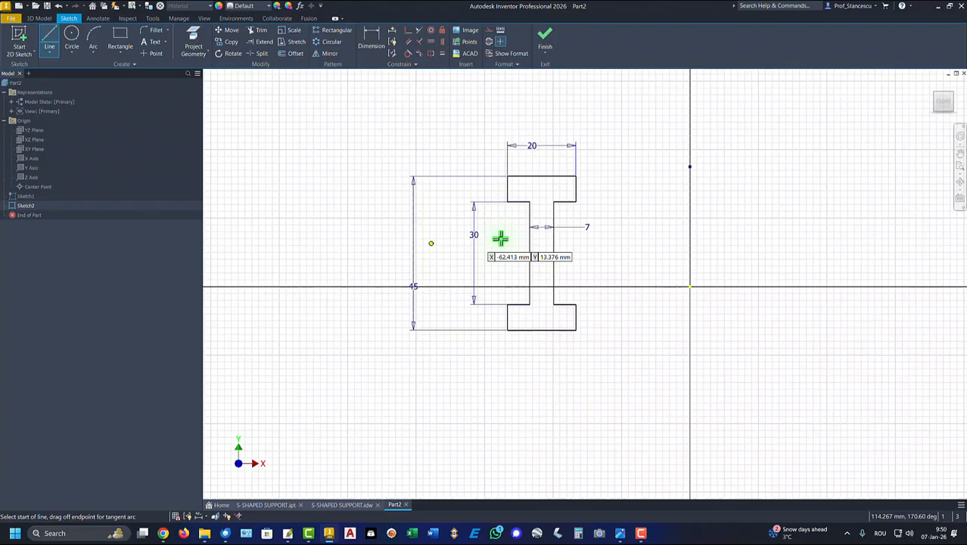
left_click(552, 202)
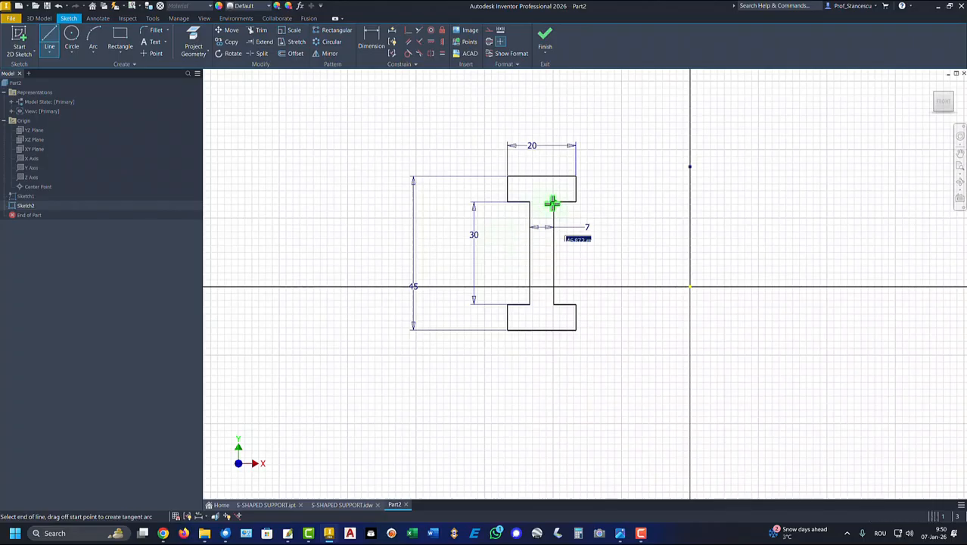
left_click(530, 304)
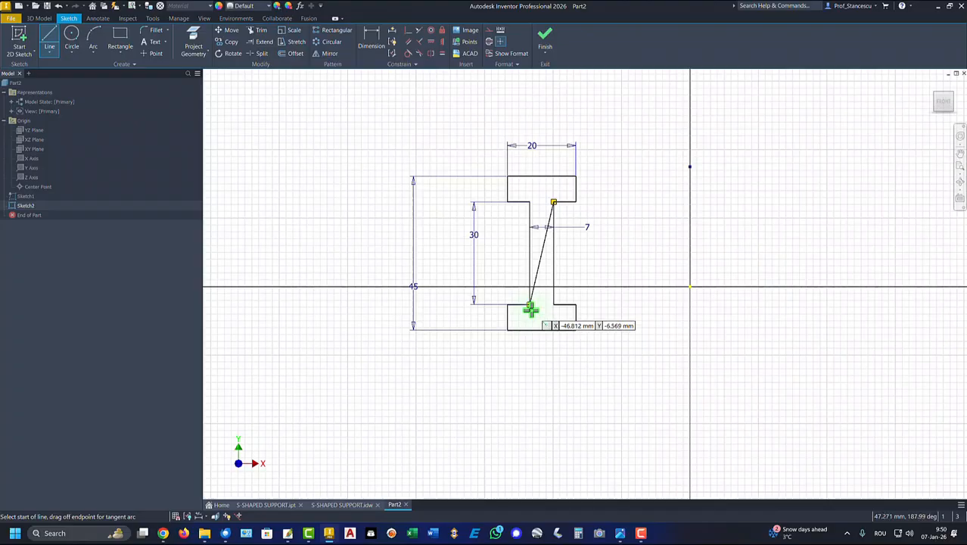
key("Escape")
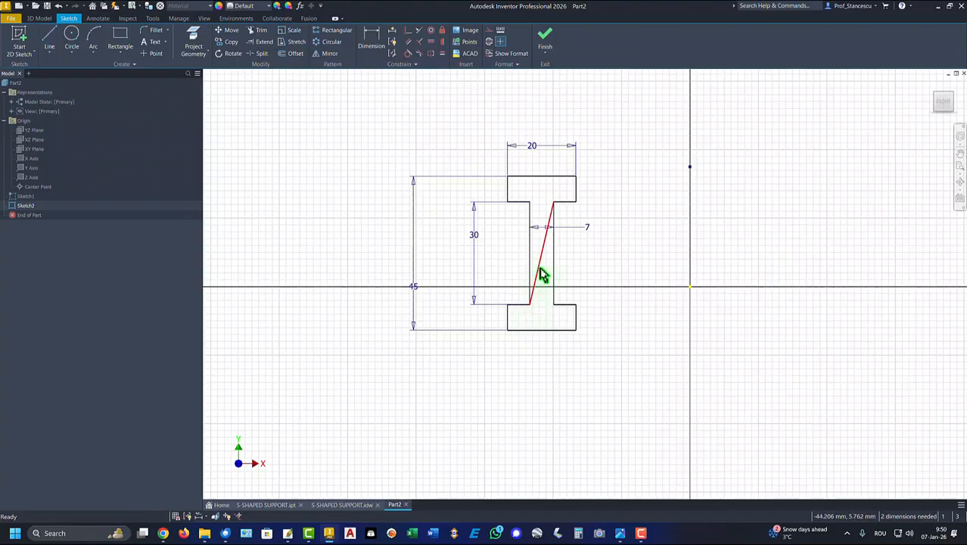
left_click(539, 268)
right_click(583, 254)
left_click(622, 253)
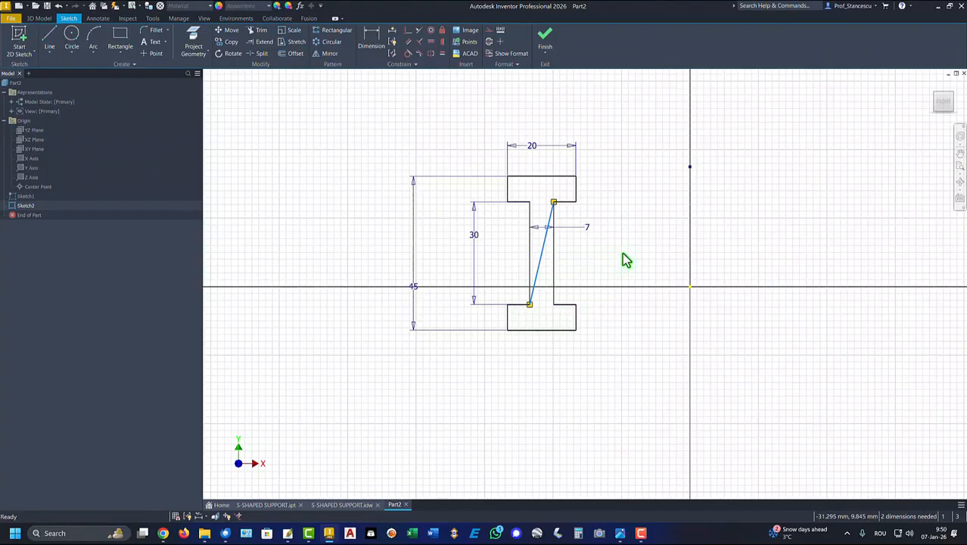
Make the diagonal's midpoint coincident with the sketch origin and finish the profile sketch
left_click(409, 31)
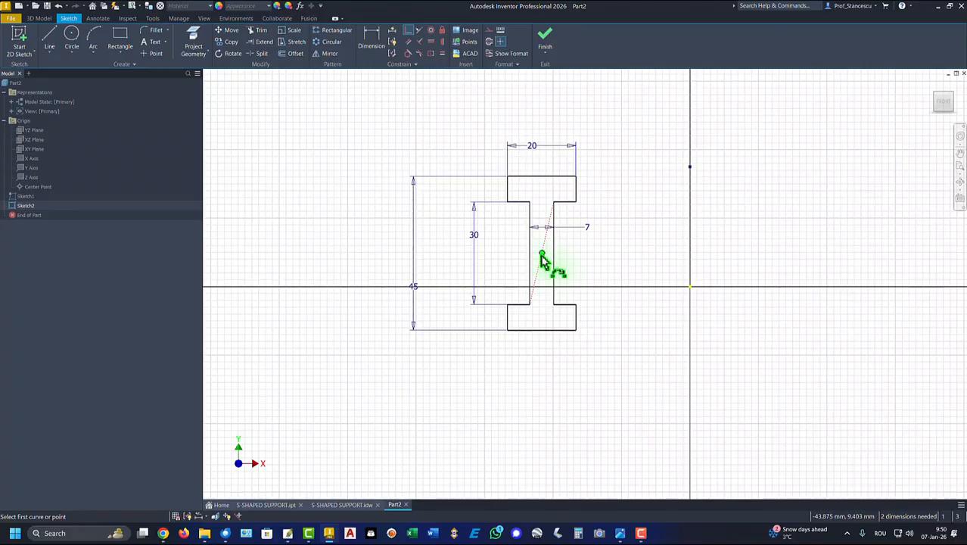
left_click(690, 288)
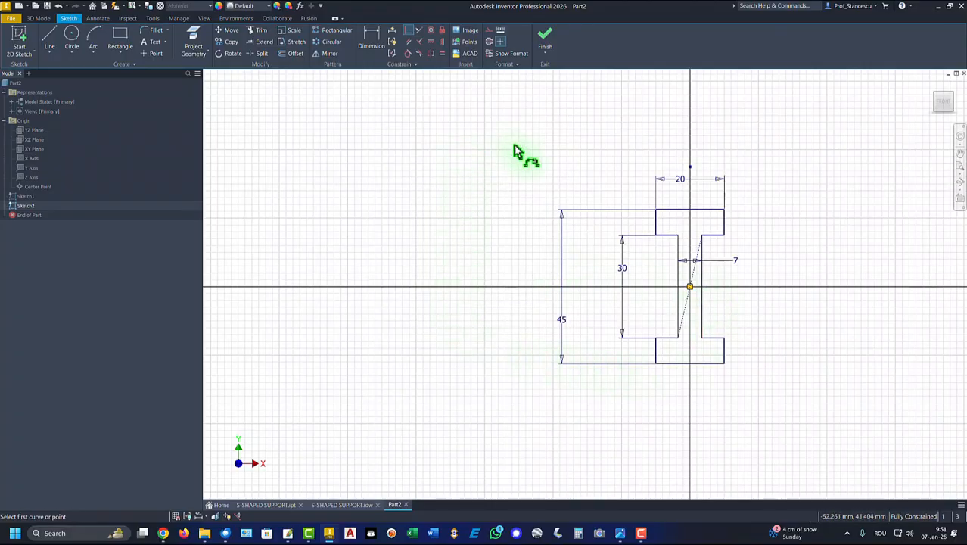
left_click(546, 38)
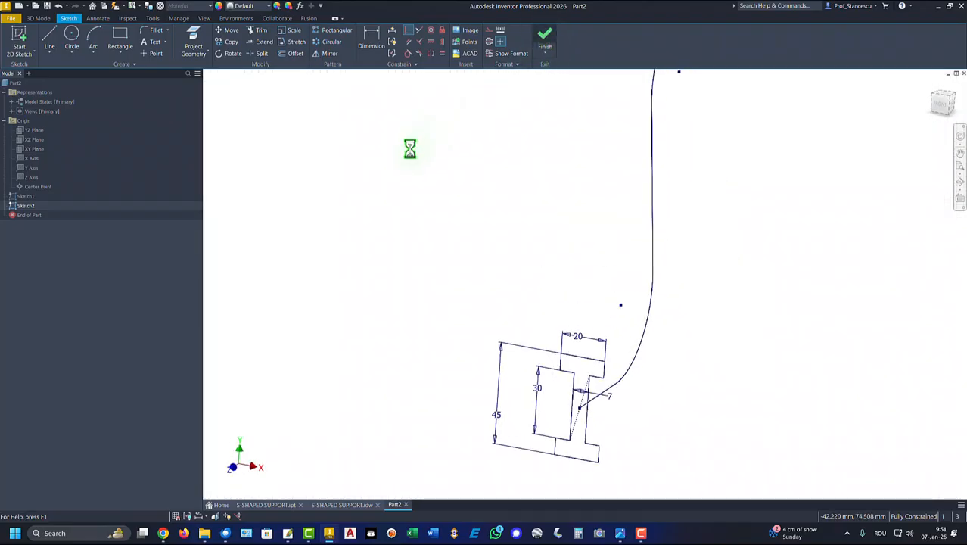
Sweep the I-profile along the S-shaped centreline as a new solid
key("F6")
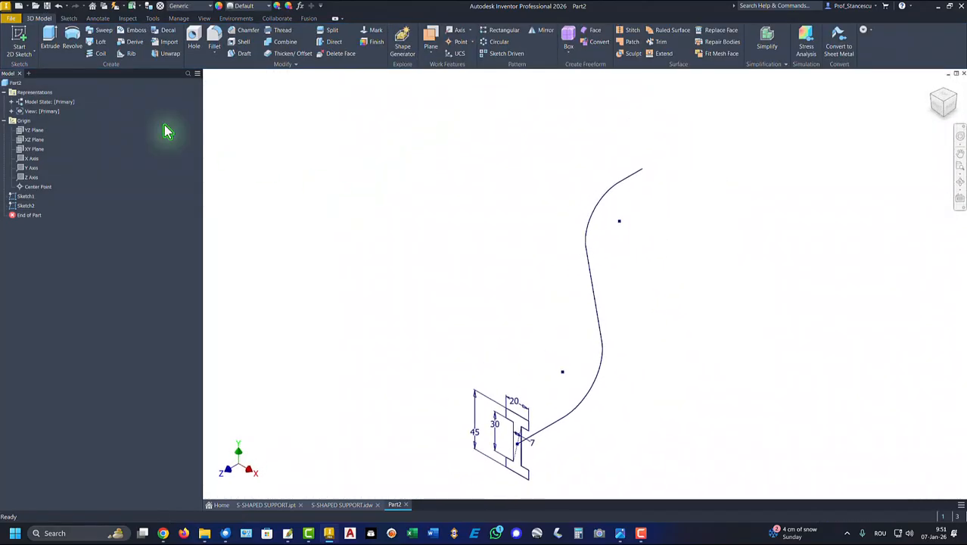
left_click(104, 36)
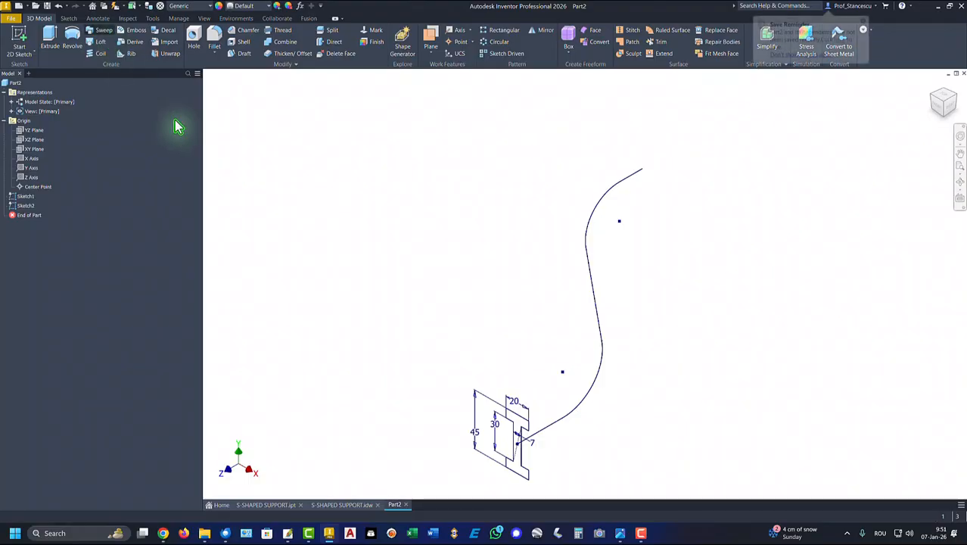
left_click(589, 282)
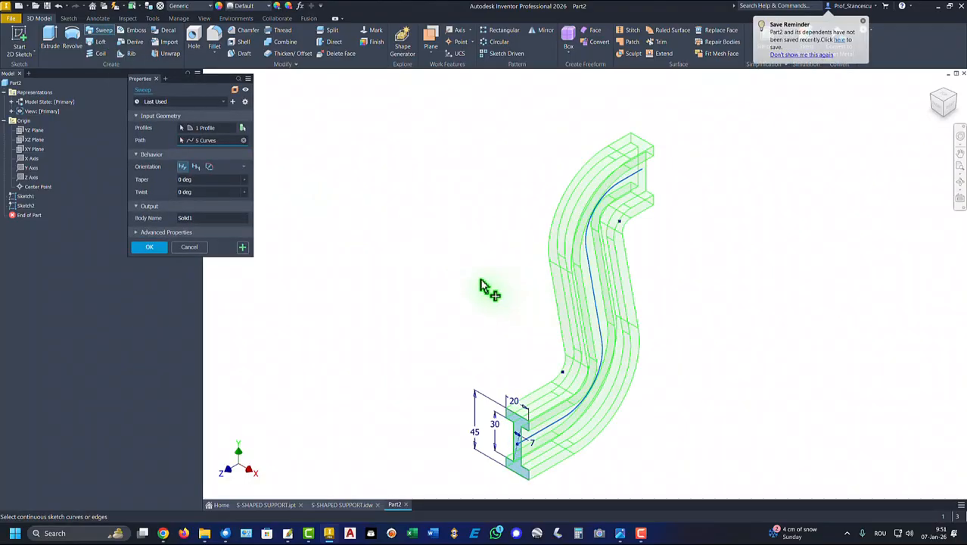
left_click(150, 249)
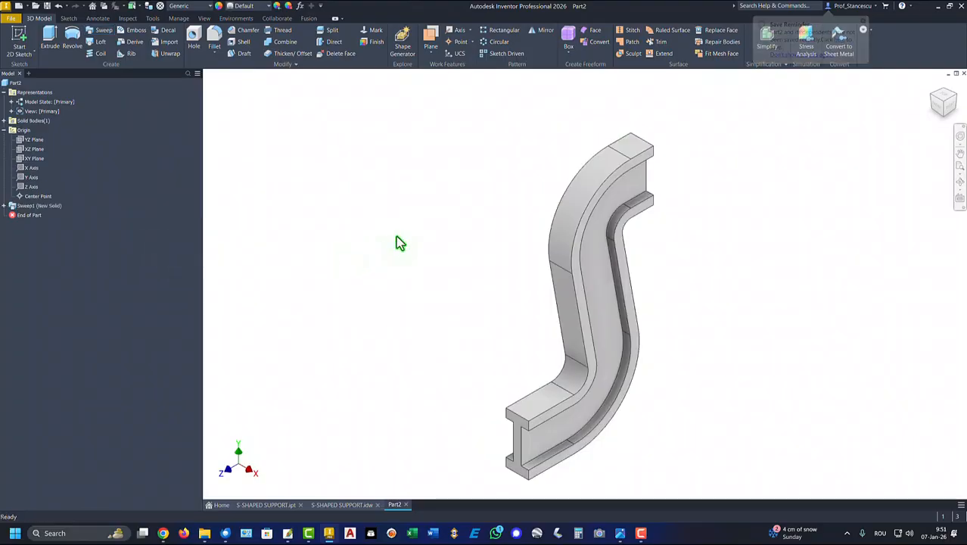
Consult the S-SHAPED SUPPORT.idw drawing, return to Part2 and start a sketch on the underside face of the beam's lower straight end
key("ctrl+Tab")
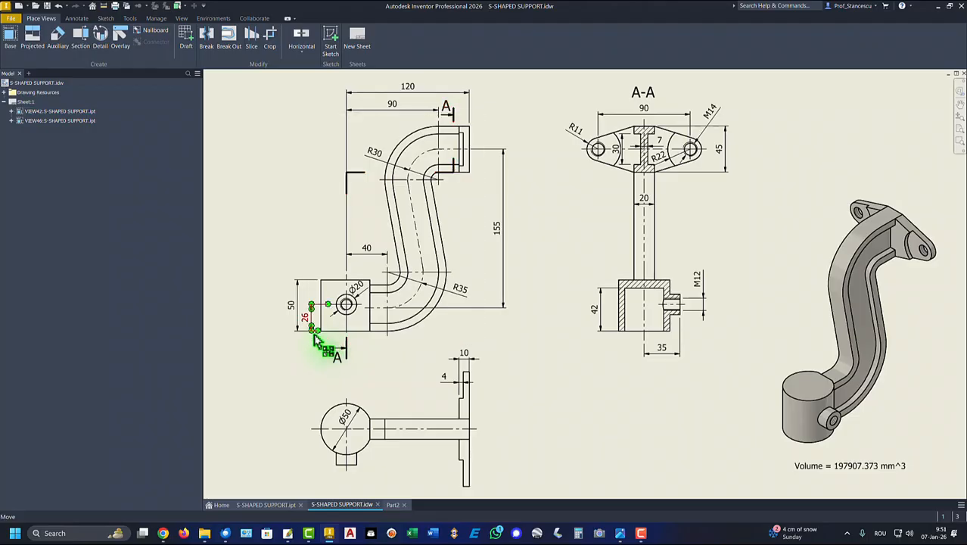
left_click(377, 336)
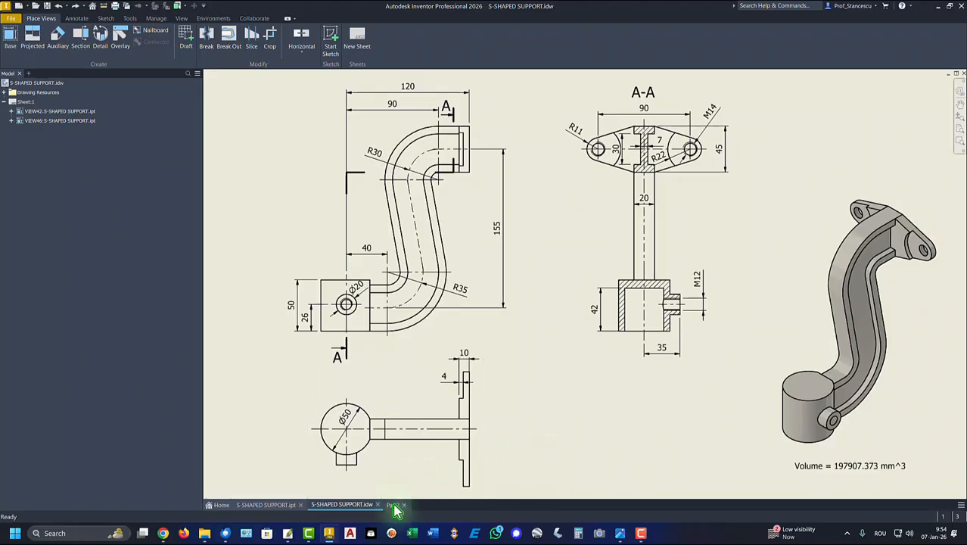
left_click(393, 505)
middle_click_drag(431, 395, 579, 404, "shift")
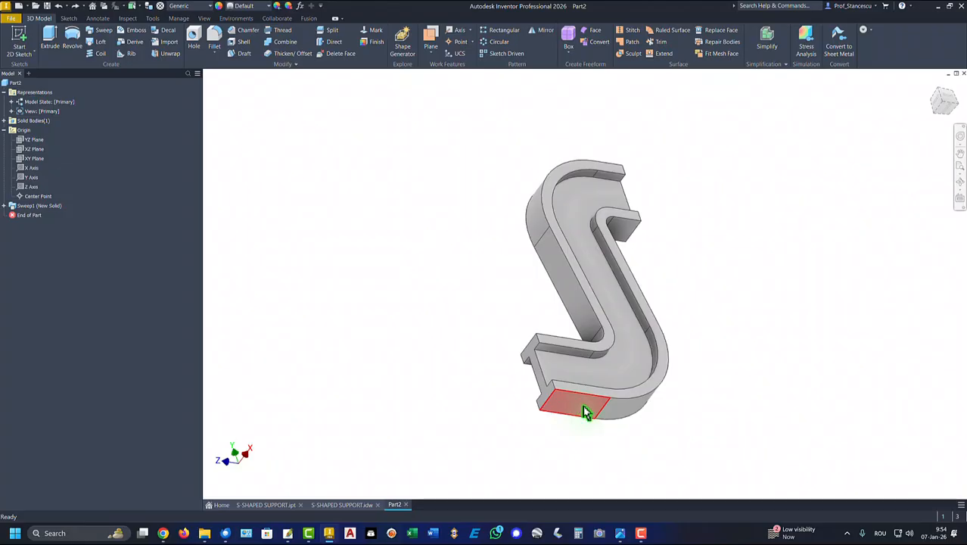
left_click(583, 406)
left_click(610, 397)
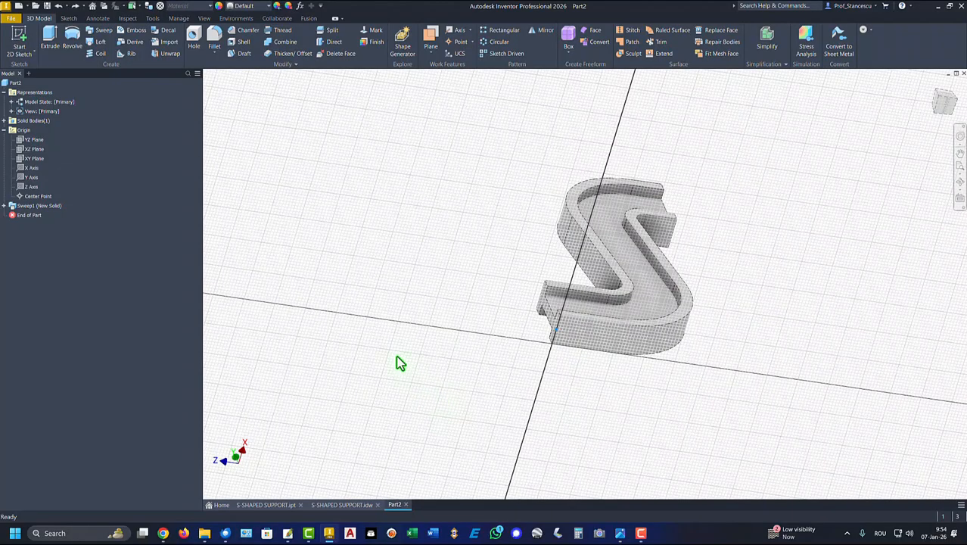
Draw a 50 mm diameter circle centred on the projected origin at the beam's lower end
left_click(72, 36)
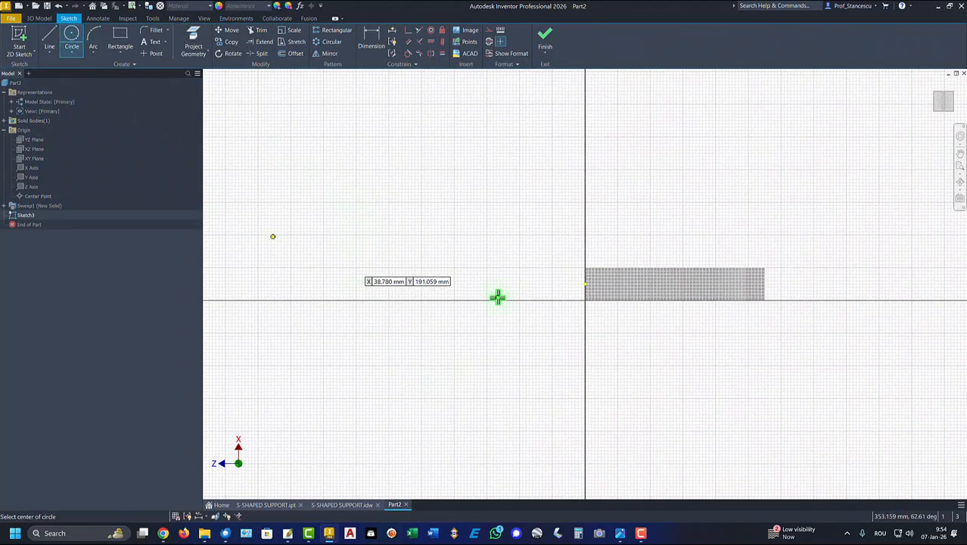
left_click(585, 283)
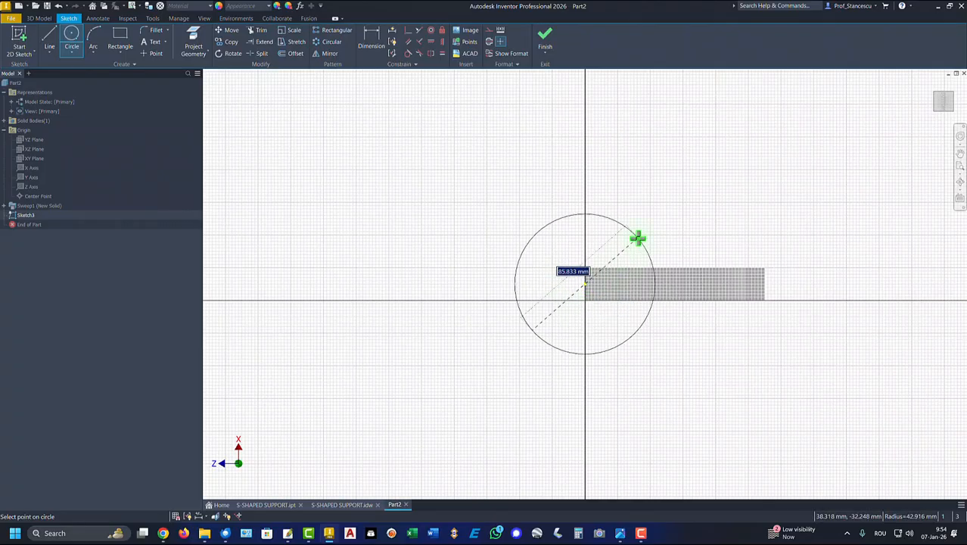
type("50")
key("Return")
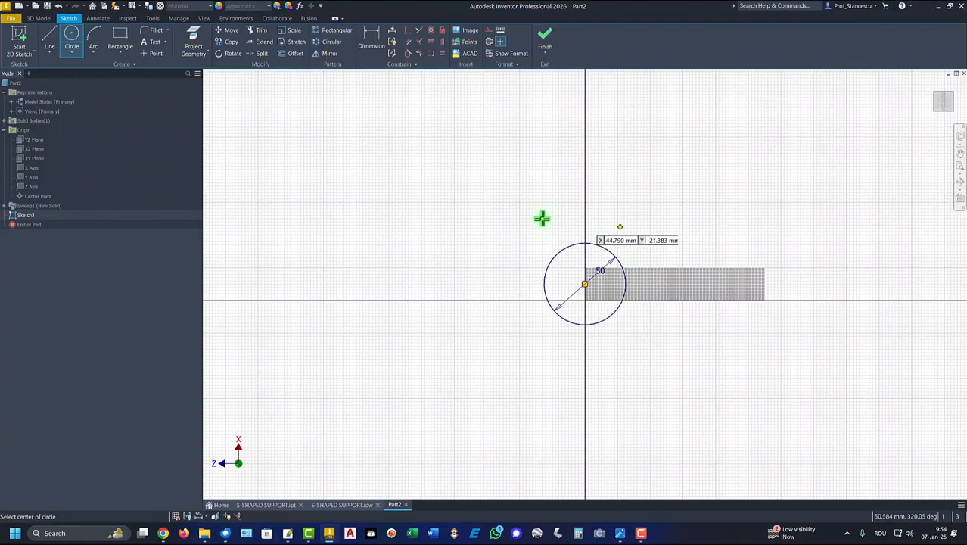
Project the outline of the lower flange's underside face into the sketch
left_click(195, 39)
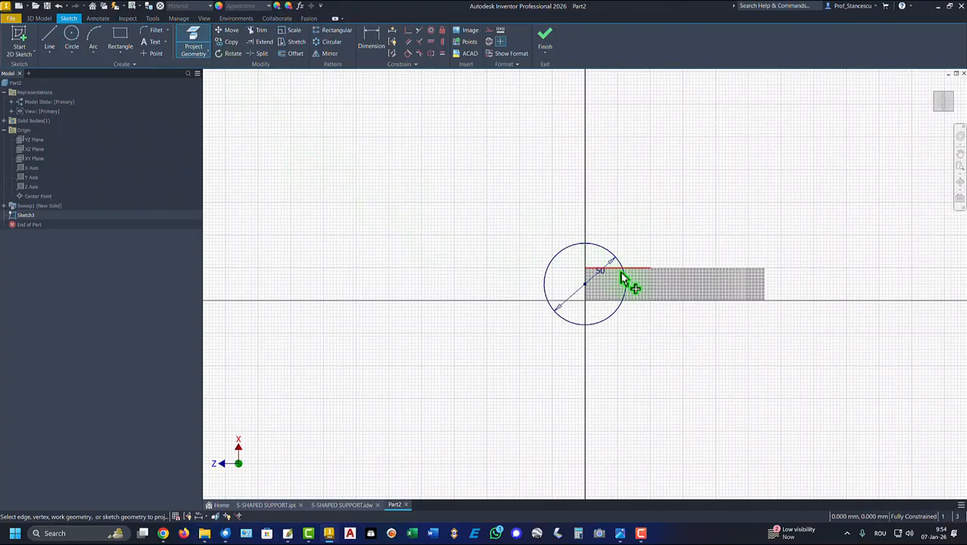
left_click(641, 292)
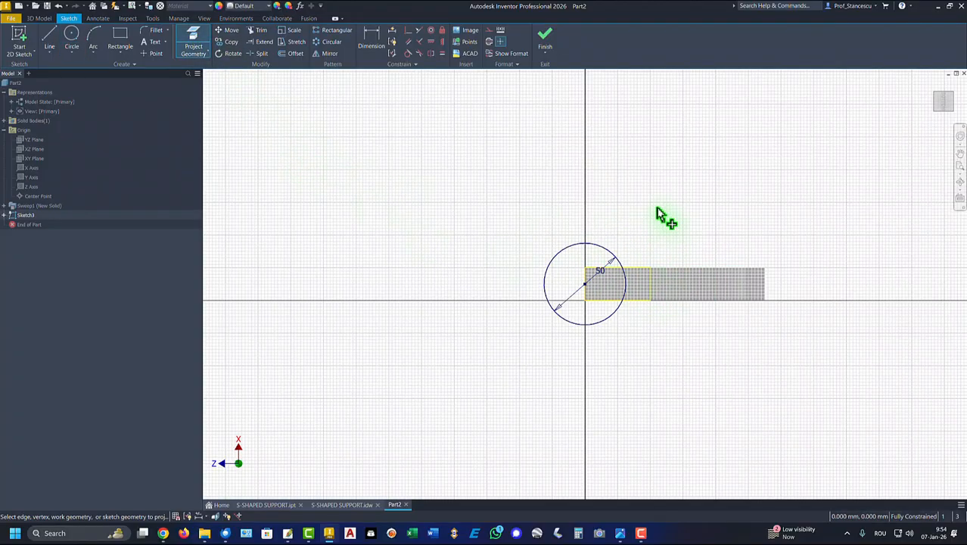
key("Escape")
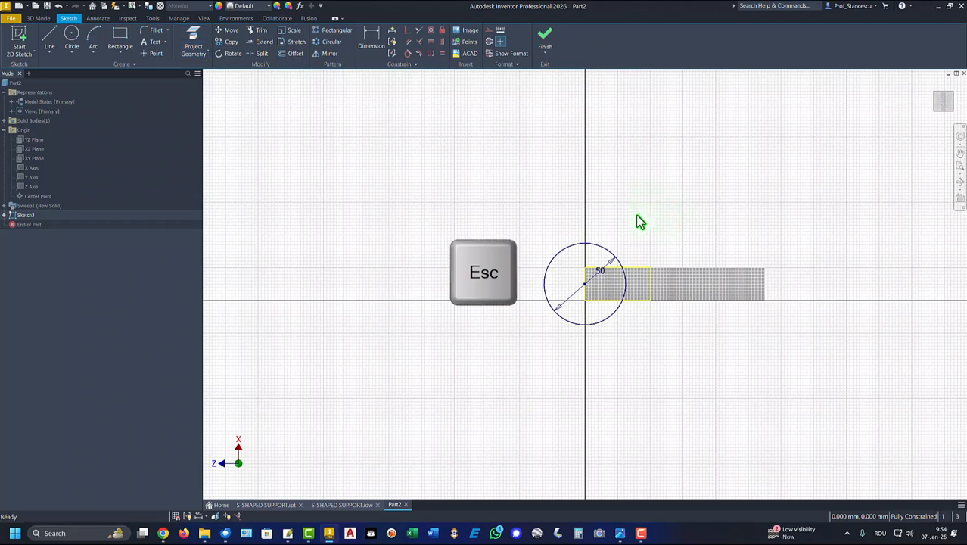
Draw a line across the flange between the two points where the circle crosses the projected side edges
left_click(50, 36)
scroll(615, 282, "up", 5)
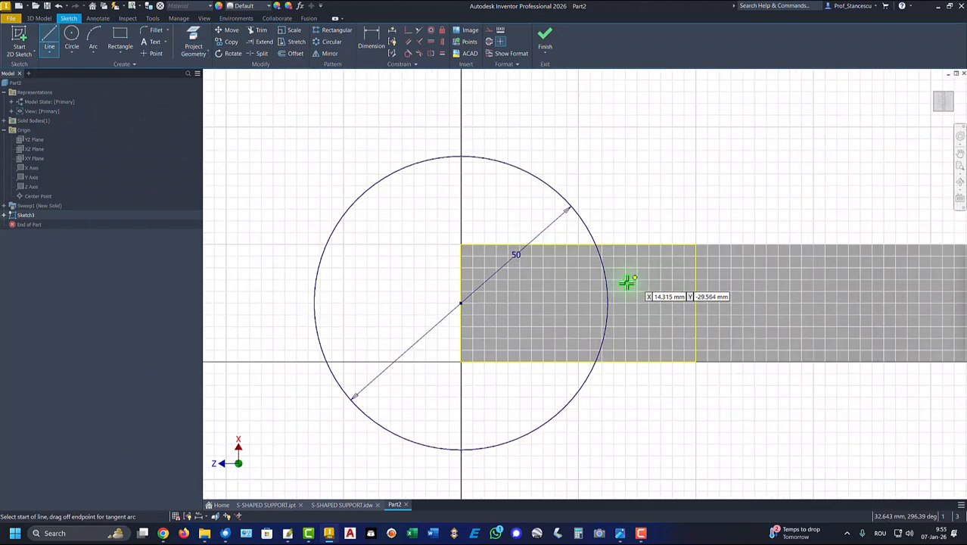
left_click(595, 245)
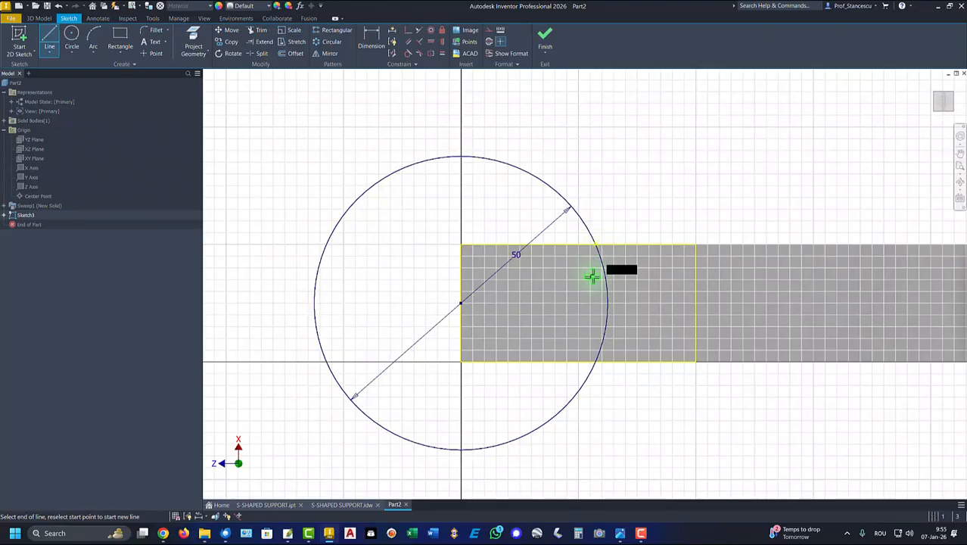
left_click(595, 362)
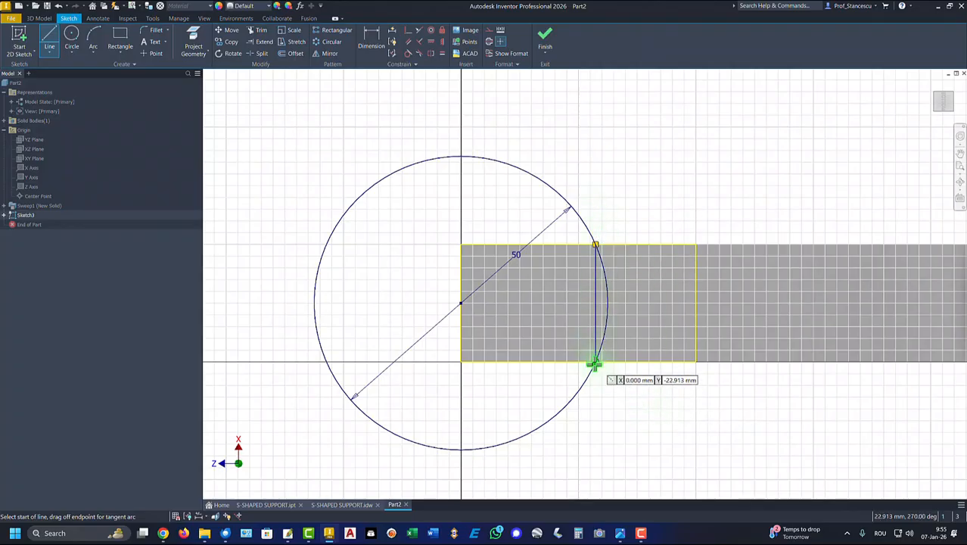
key("Escape")
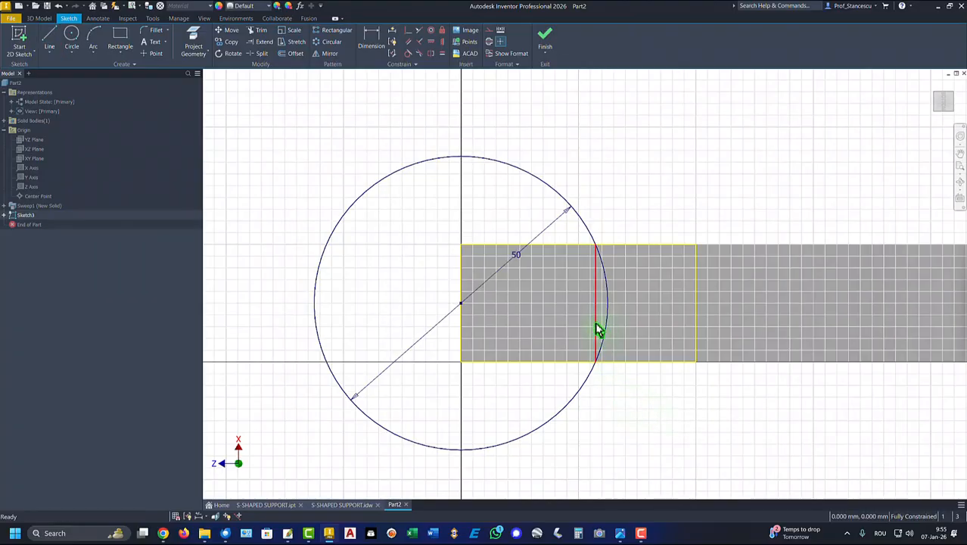
mouse_move(596, 327)
left_mouse_down()
mouse_move(575, 330)
mouse_move(638, 395)
left_mouse_up()
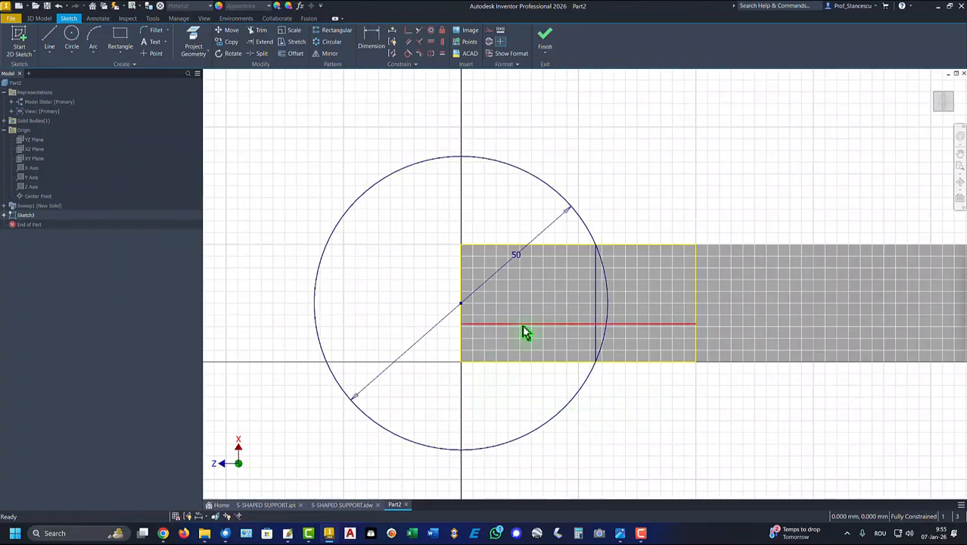
Convert the projected end edge through the circle's centre to construction geometry and finish the sketch
left_click(462, 335)
right_click(615, 417)
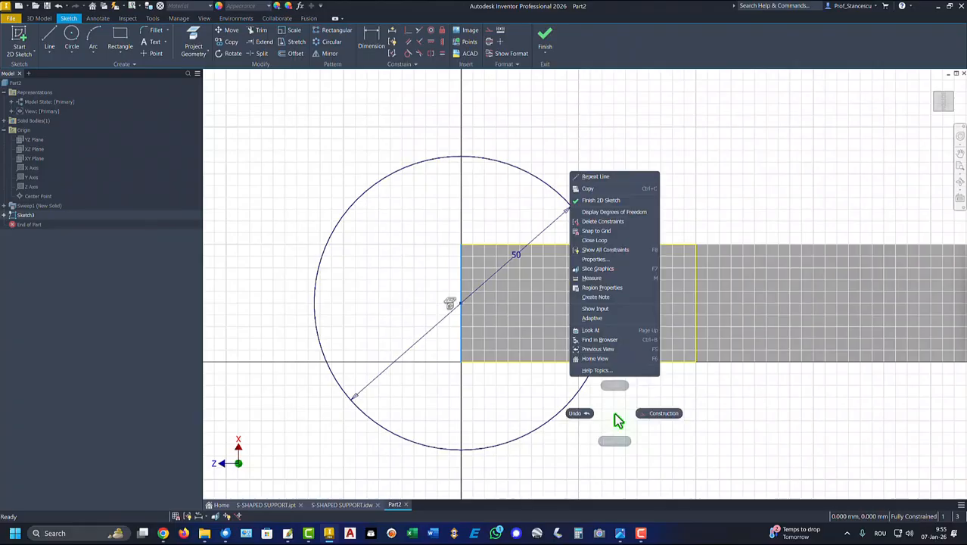
left_click(664, 416)
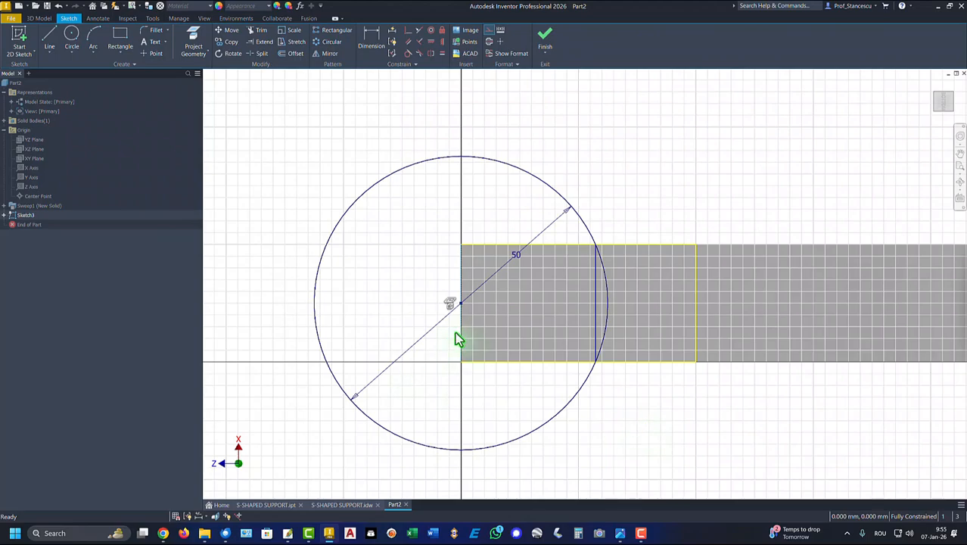
left_click(545, 38)
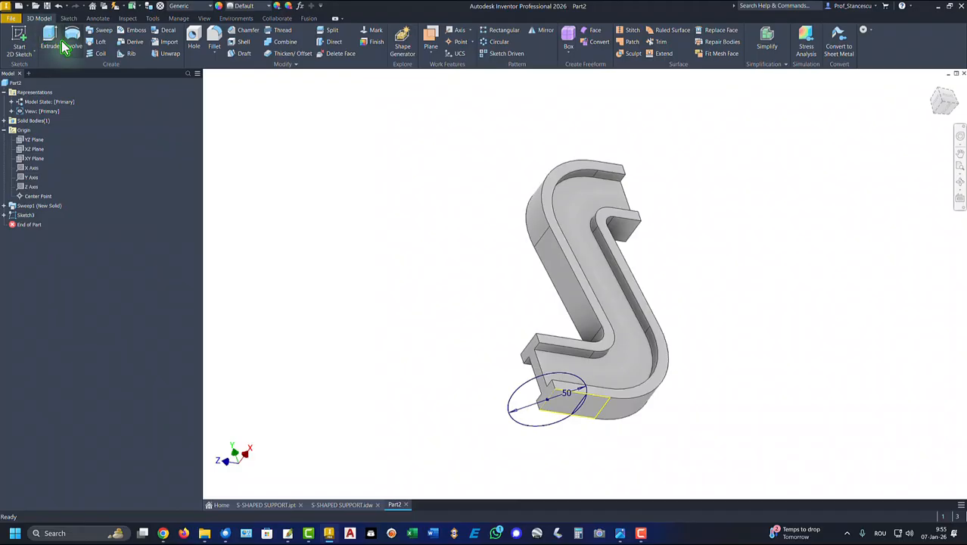
Extrude the circle profile 50 mm in the flipped direction, upward over the beam's lower end, joined to the existing body
left_click(50, 38)
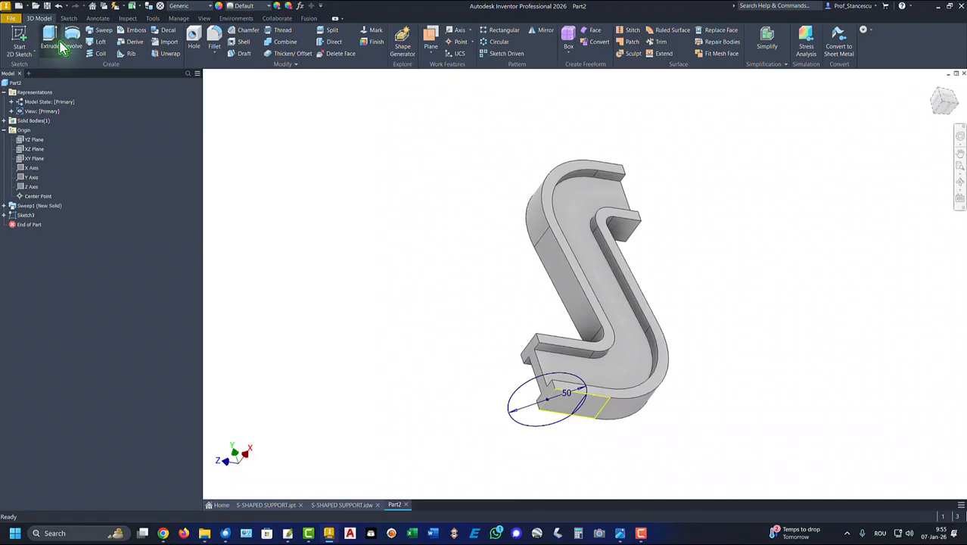
left_click(530, 421)
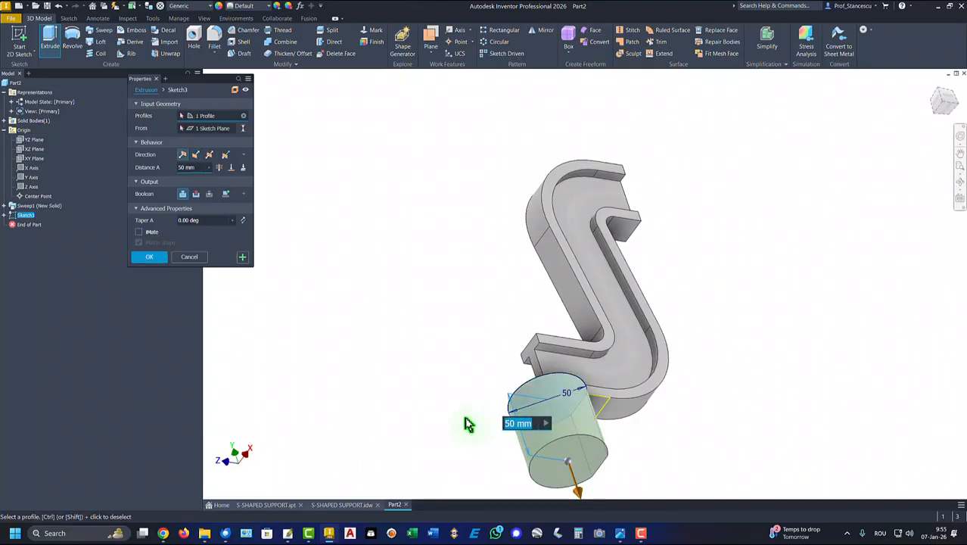
left_click(196, 155)
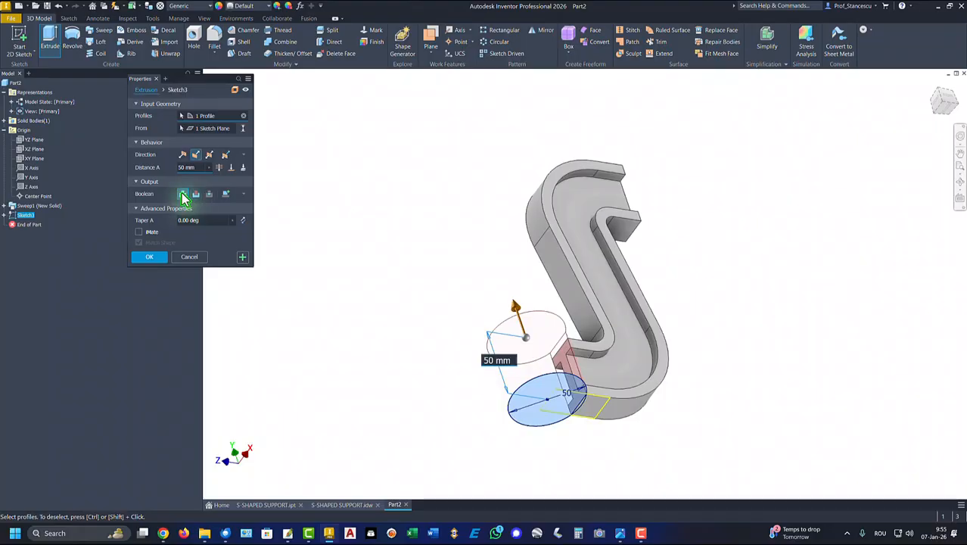
left_click(183, 194)
type("50")
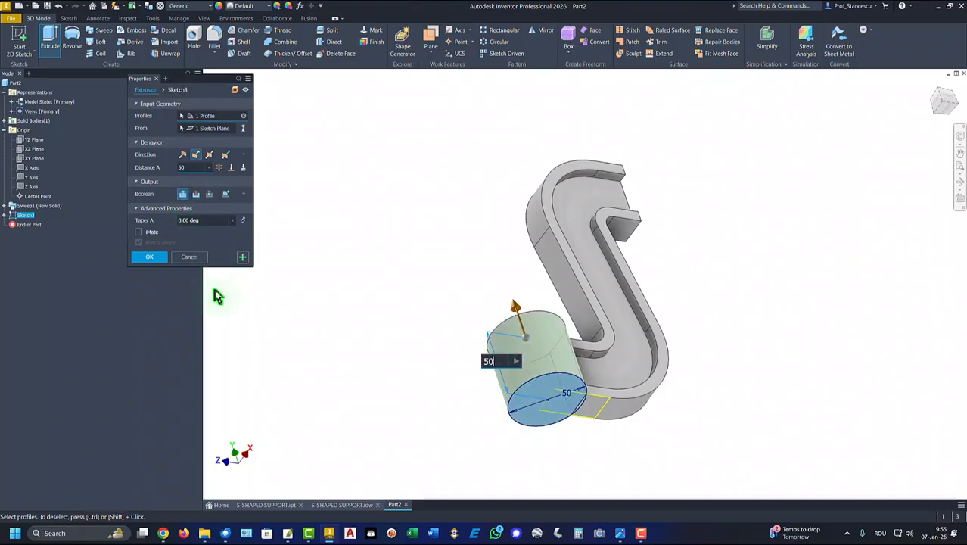
key("Return")
key("F6")
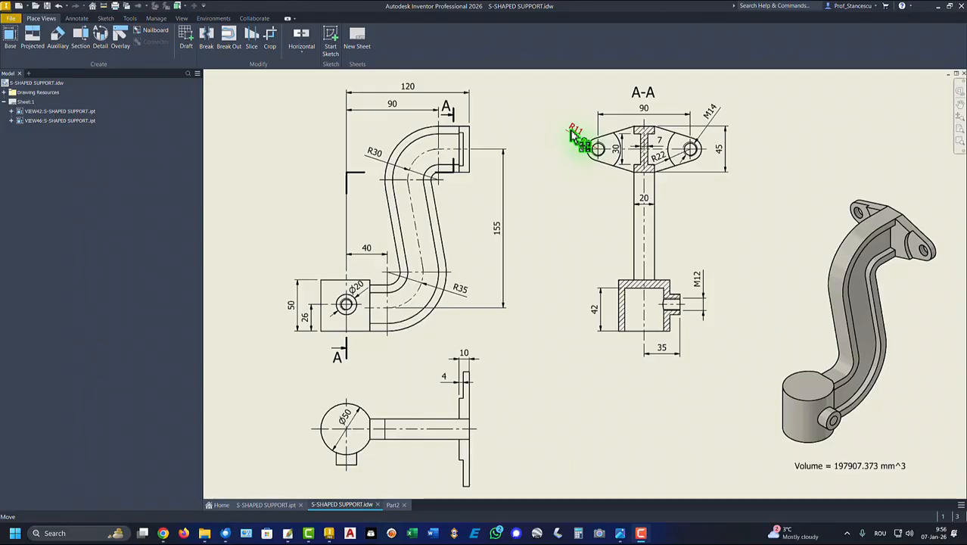
Start a sketch on the I-shaped end face at the beam's upper end
left_click(724, 155)
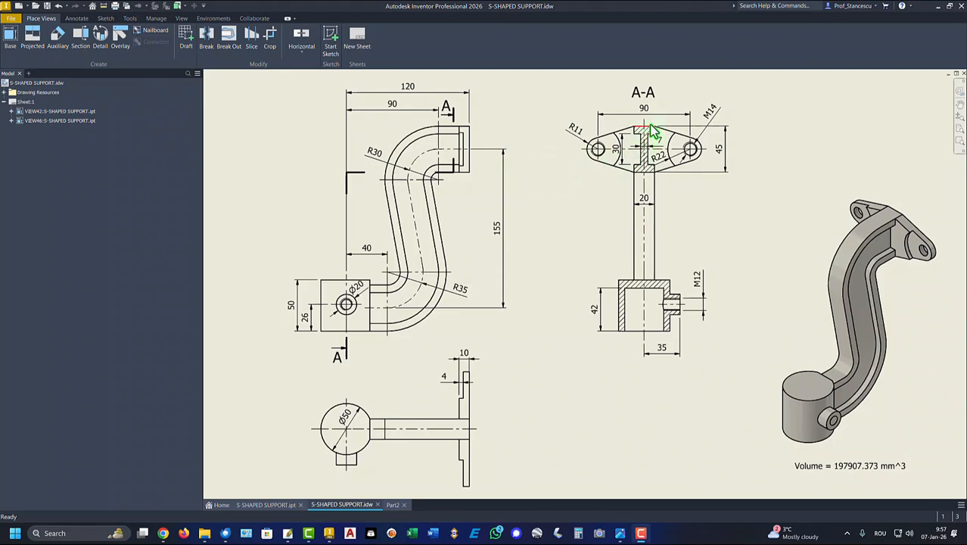
left_click(651, 176)
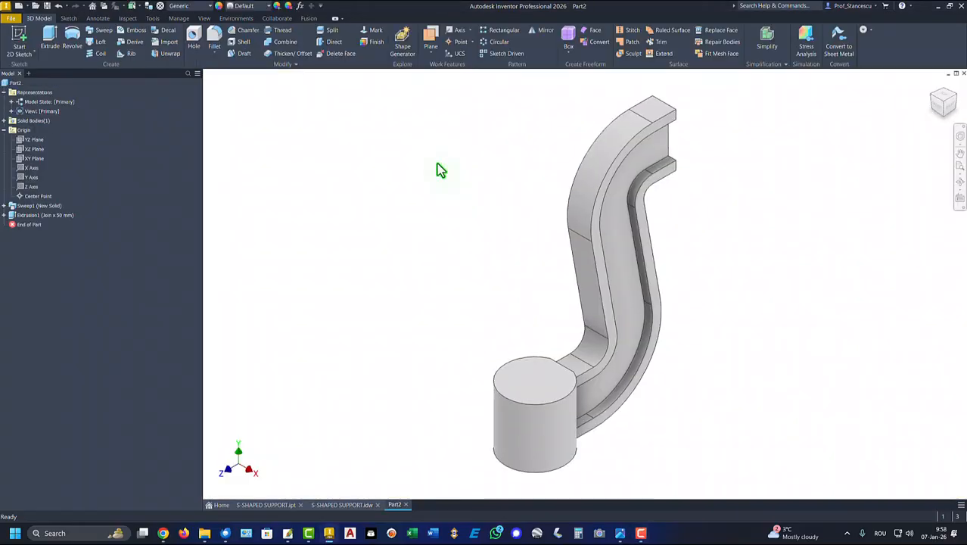
mouse_move(438, 165)
middle_mouse_down("shift")
mouse_move(655, 205)
mouse_move(669, 222)
middle_mouse_up("shift")
scroll(641, 227, "up", 2)
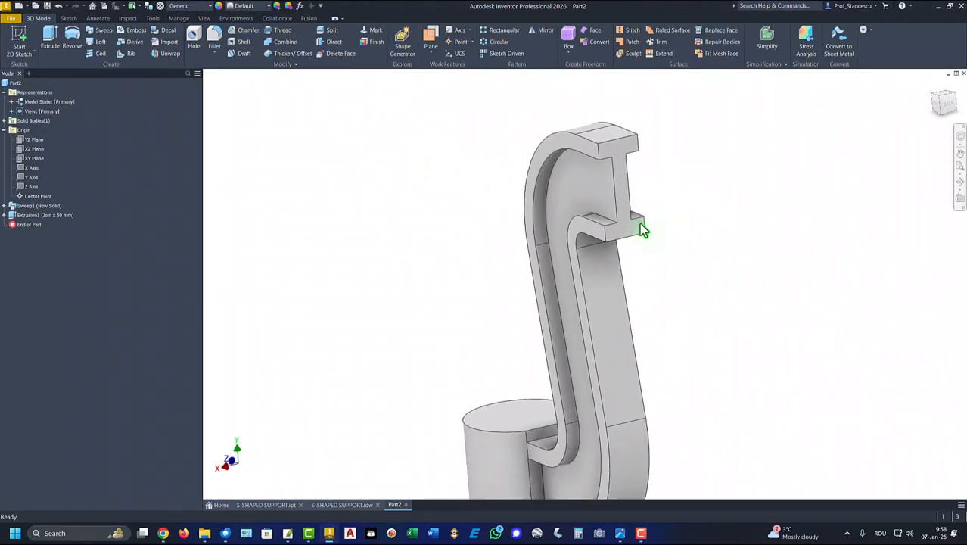
left_click(625, 252)
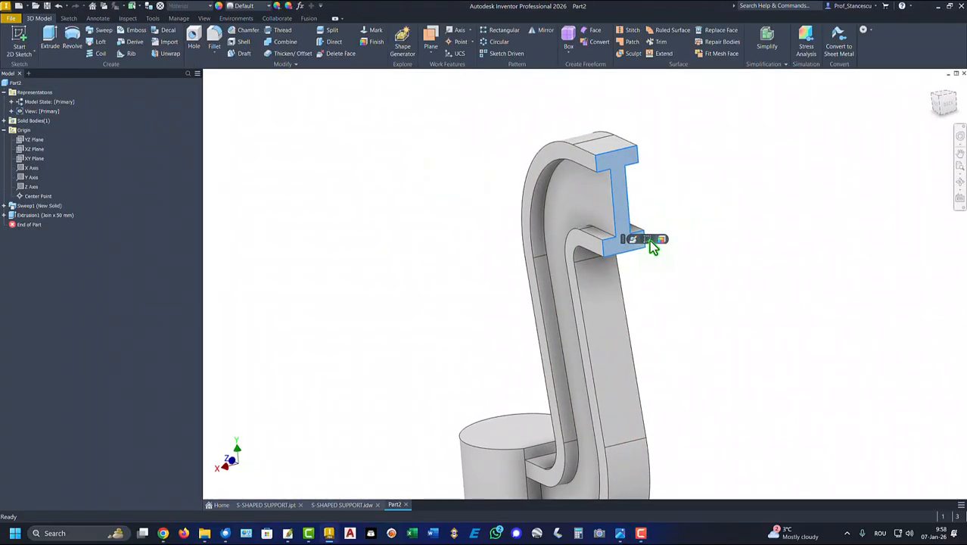
left_click(650, 241)
key("Home")
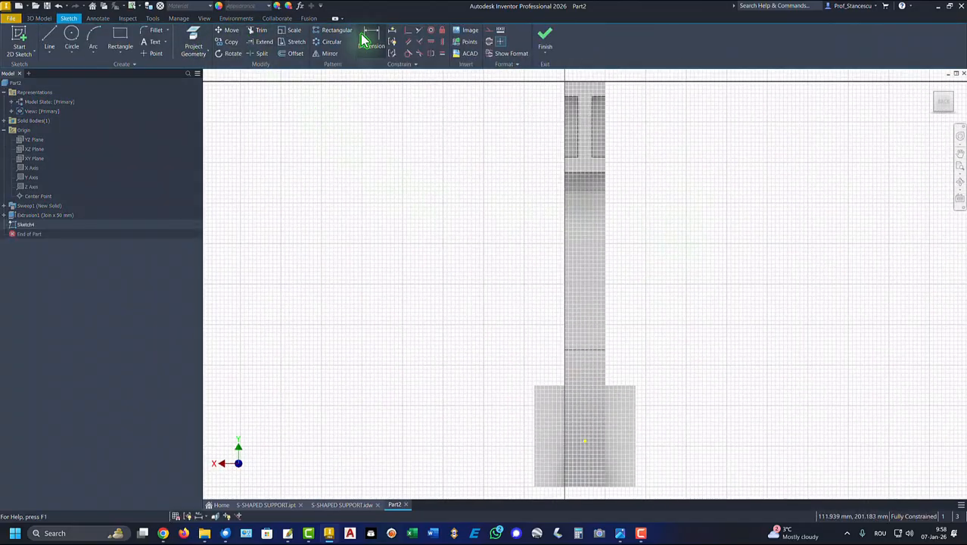
Project the upper and lower horizontal edges of the I-shaped end face into the sketch
left_click(192, 44)
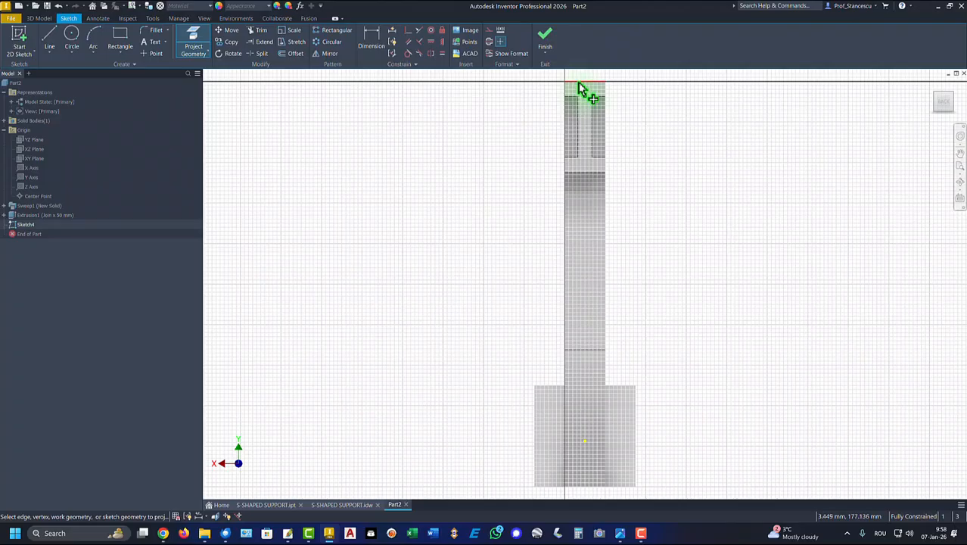
left_click(579, 83)
left_click(580, 175)
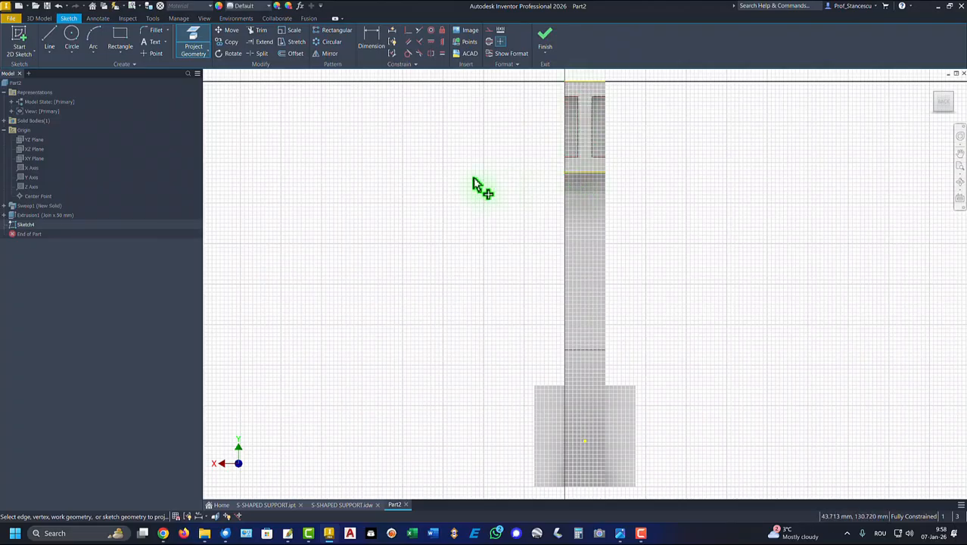
Draw a lug outline from the upper projected edge's corner, around an arc of about 8 mm radius, back to the lower edge's corner
left_click(50, 41)
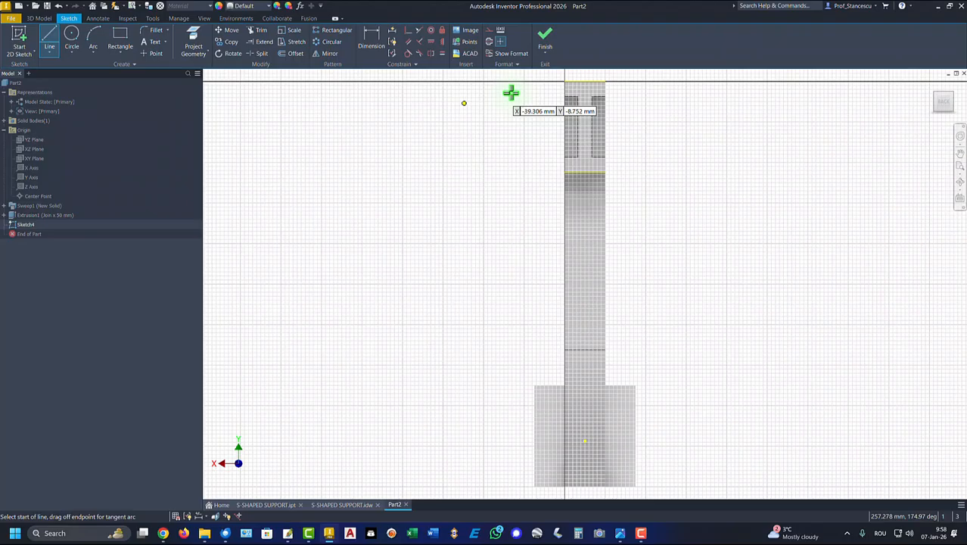
left_click(564, 82)
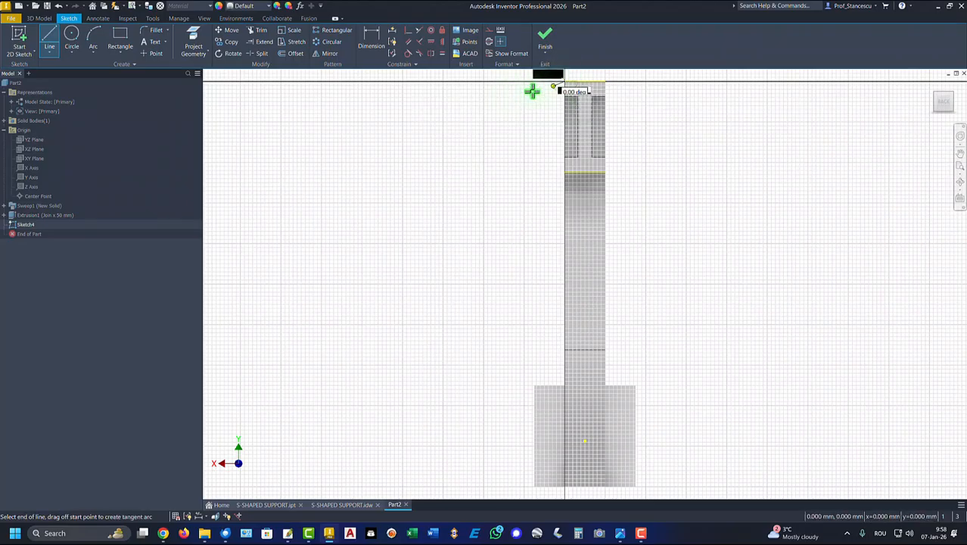
left_click(479, 103)
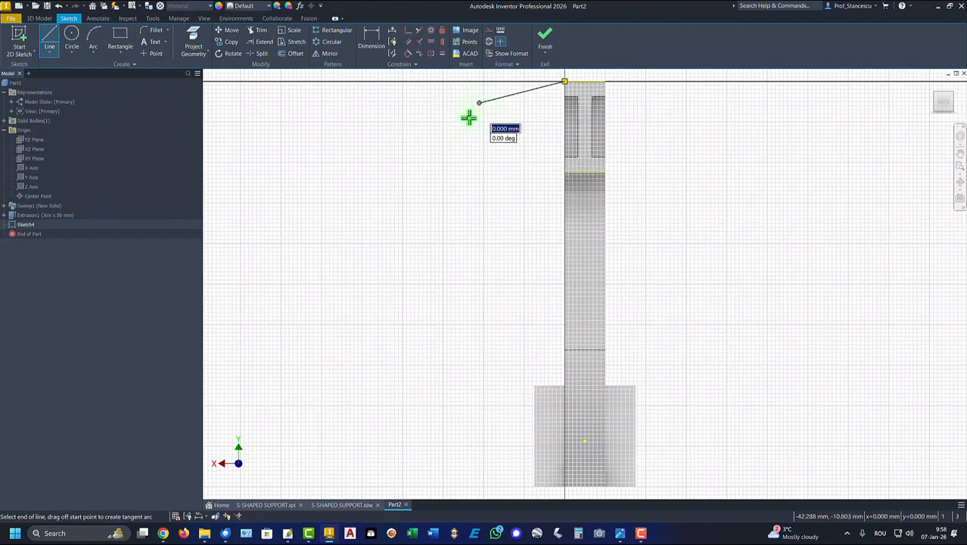
left_click_drag(479, 103, 475, 130)
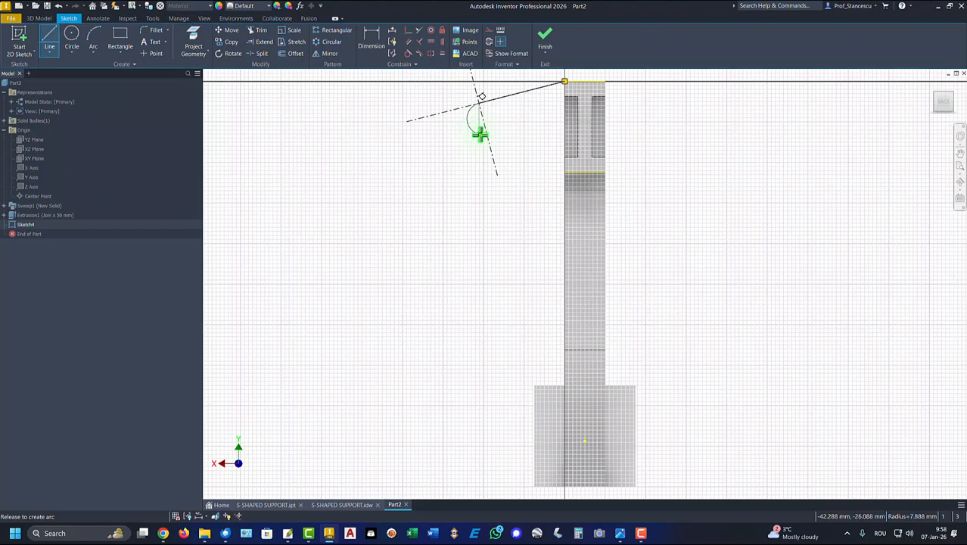
left_click_drag(480, 135, 479, 134)
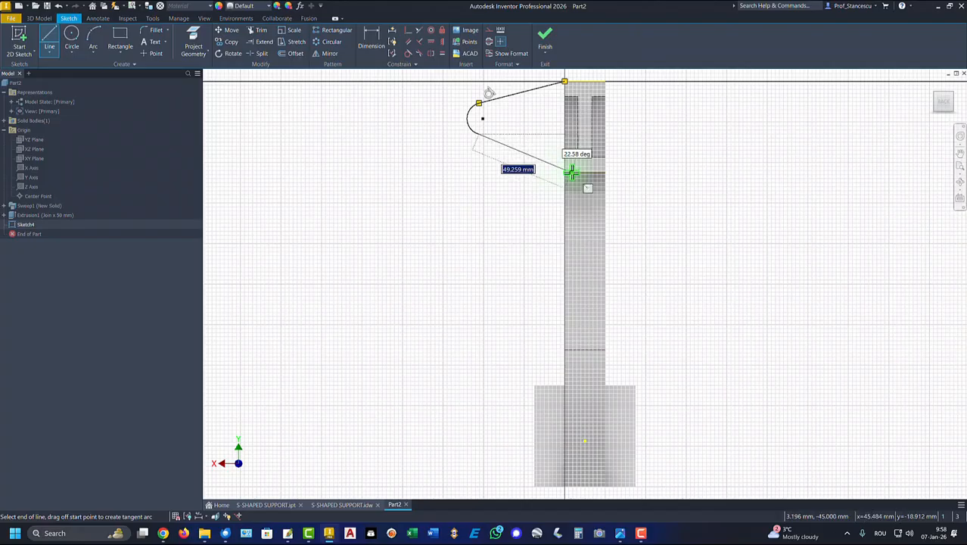
left_click(565, 174)
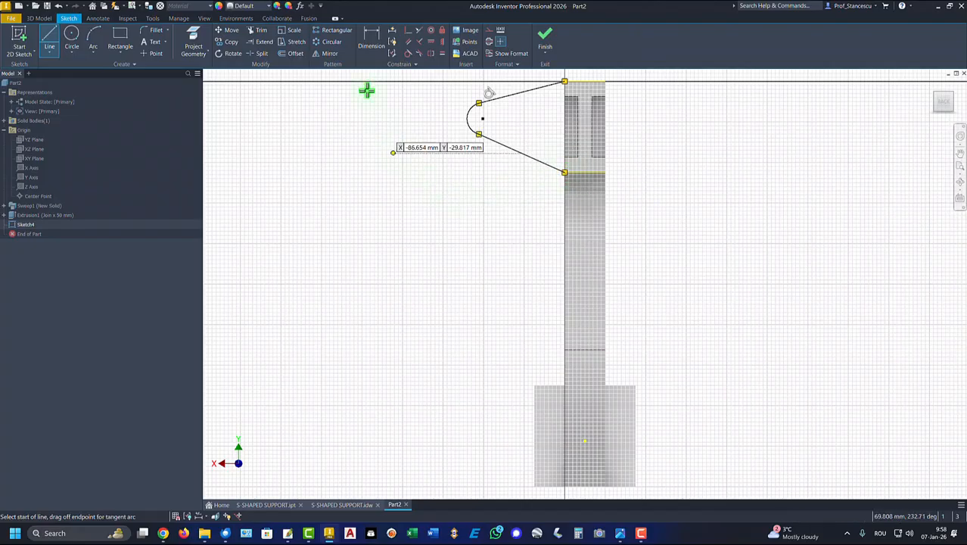
Make the lug's arc tangent to the lower sloping line and set the two sloping lines equal in length
left_click(406, 55)
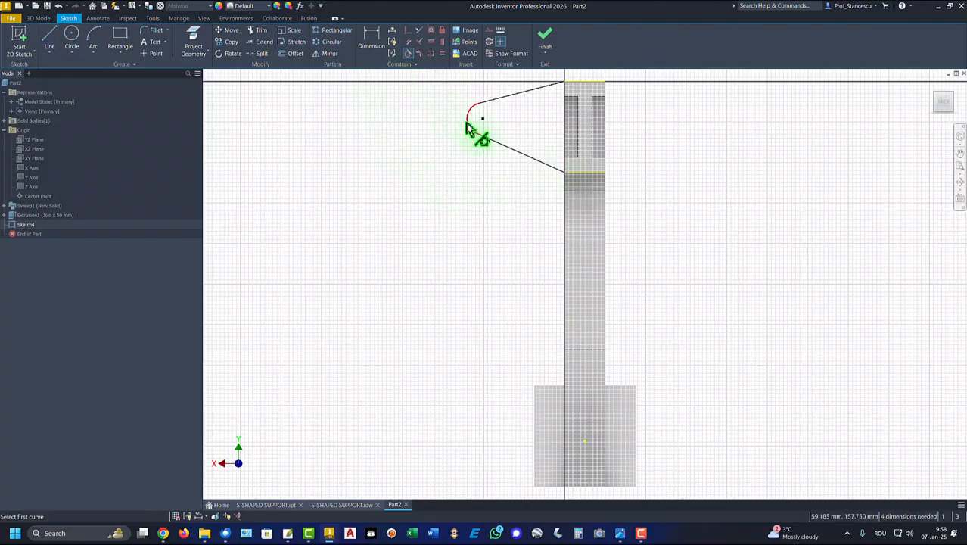
left_click(471, 129)
left_click(492, 143)
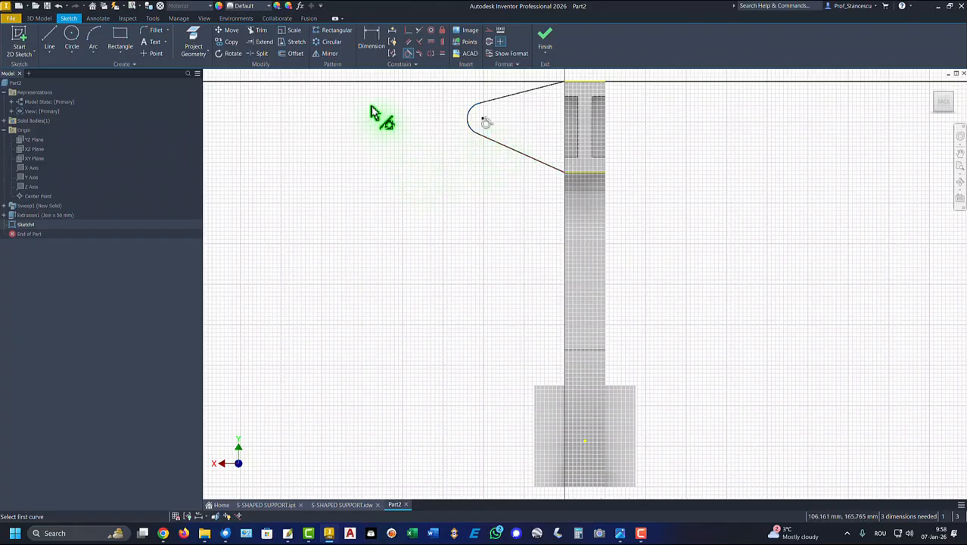
left_click(442, 55)
left_click(519, 93)
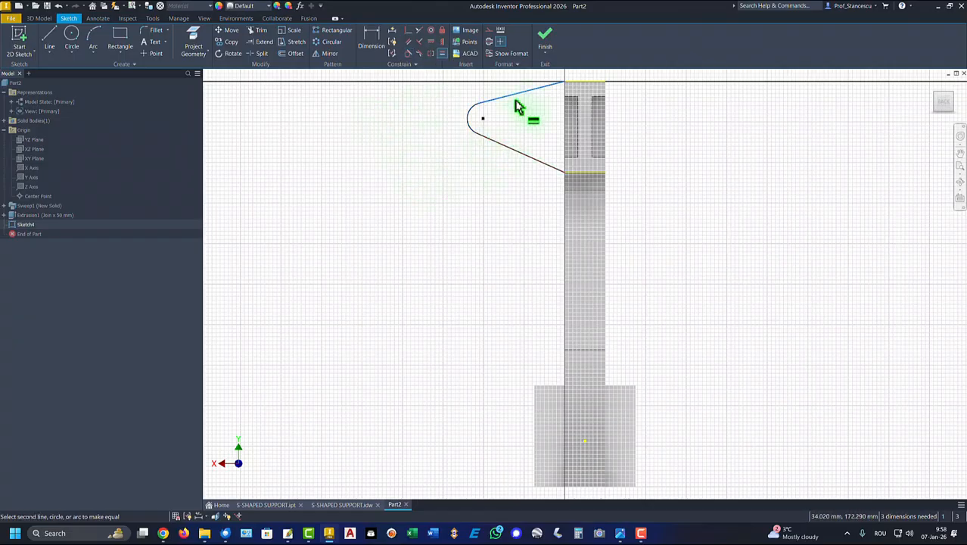
left_click(509, 152)
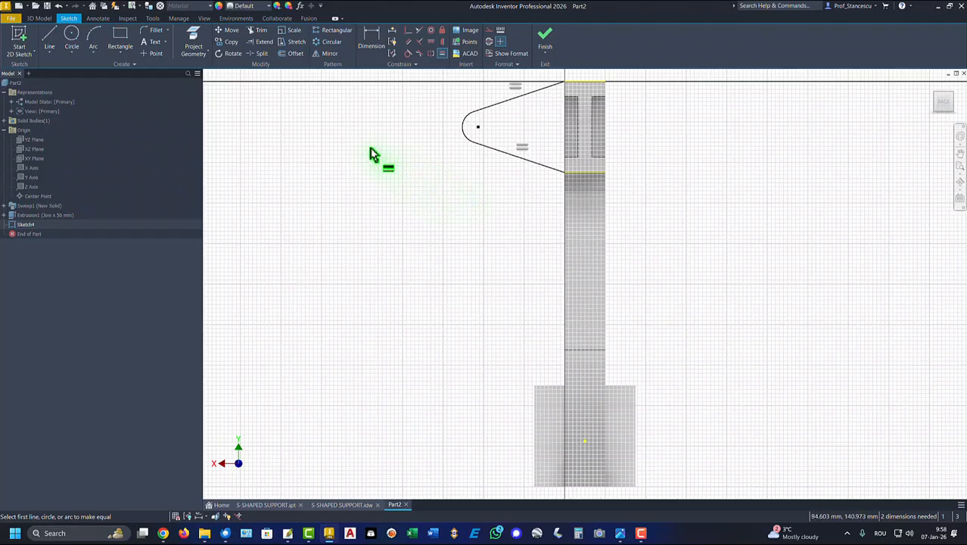
key("Escape")
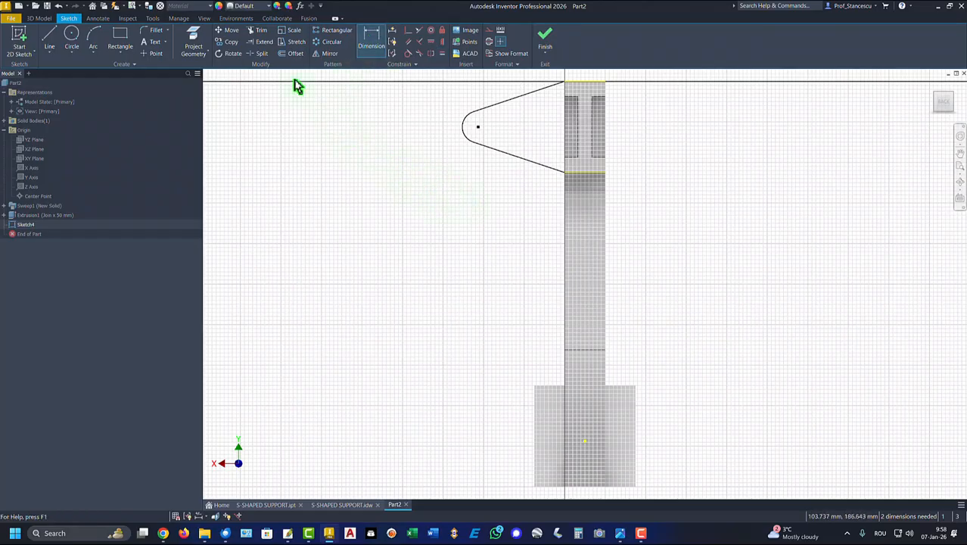
Draw a vertical line between the midpoints of the two projected flange edges
left_click(50, 38)
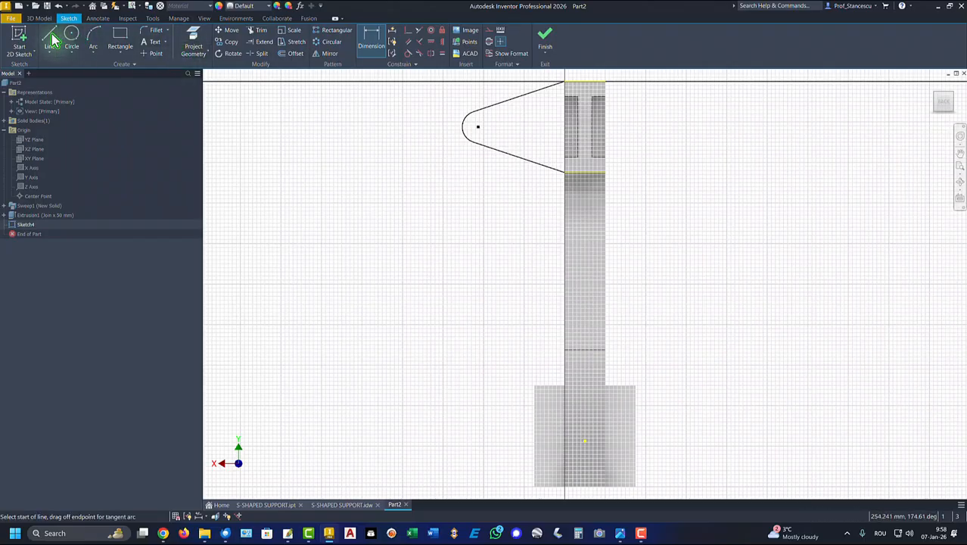
left_click(585, 82)
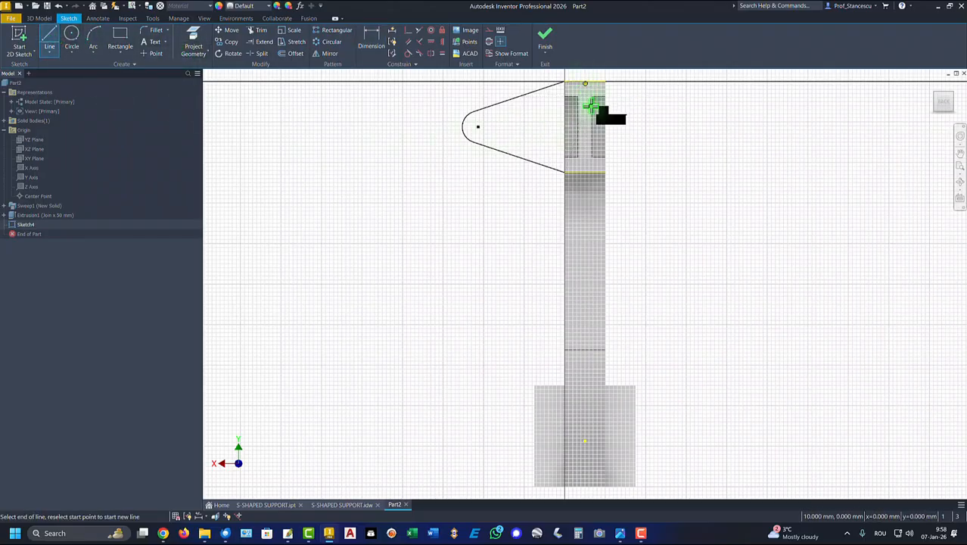
double_click(585, 172)
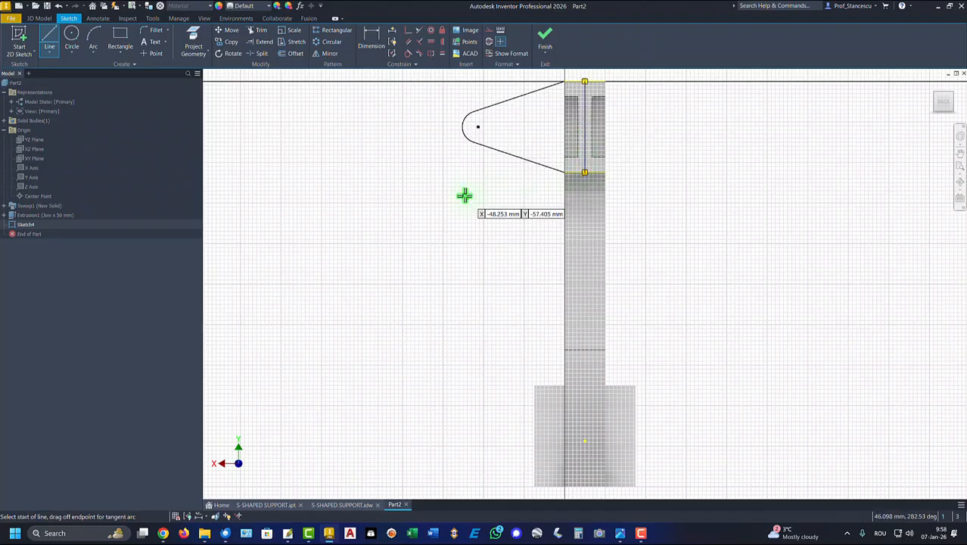
Dimension the horizontal distance from the vertical midline to the lug arc's centre as 90/2
left_click(370, 38)
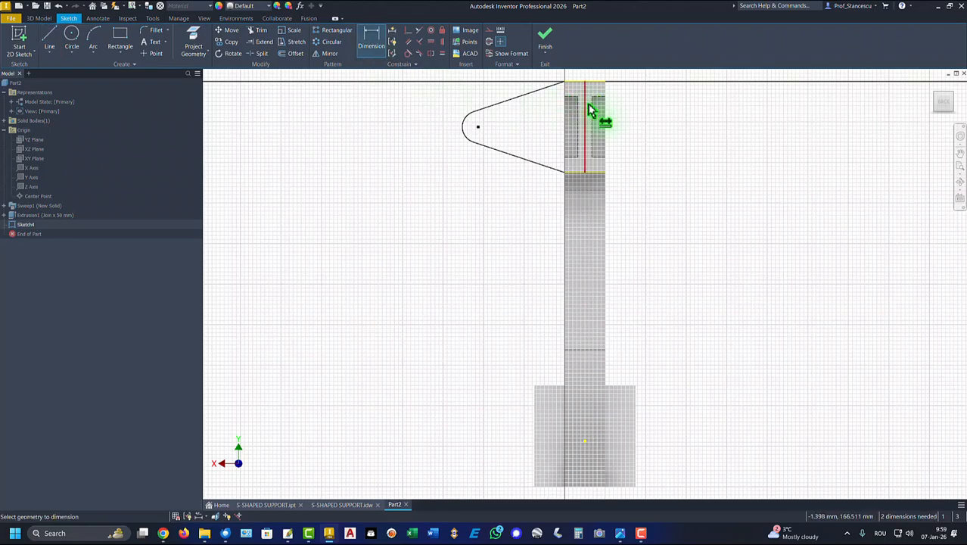
left_click(479, 127)
middle_click_drag(524, 113, 524, 173)
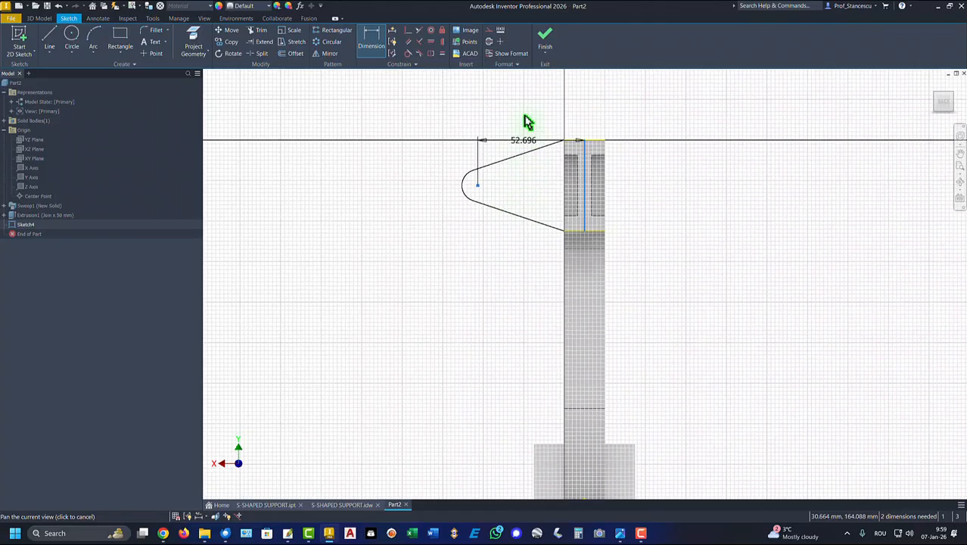
left_click(525, 108)
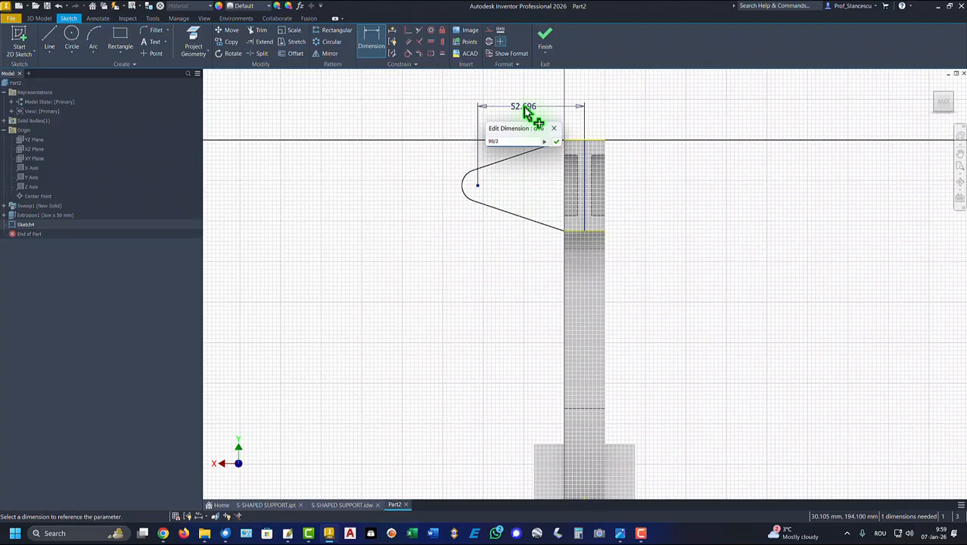
key("Return")
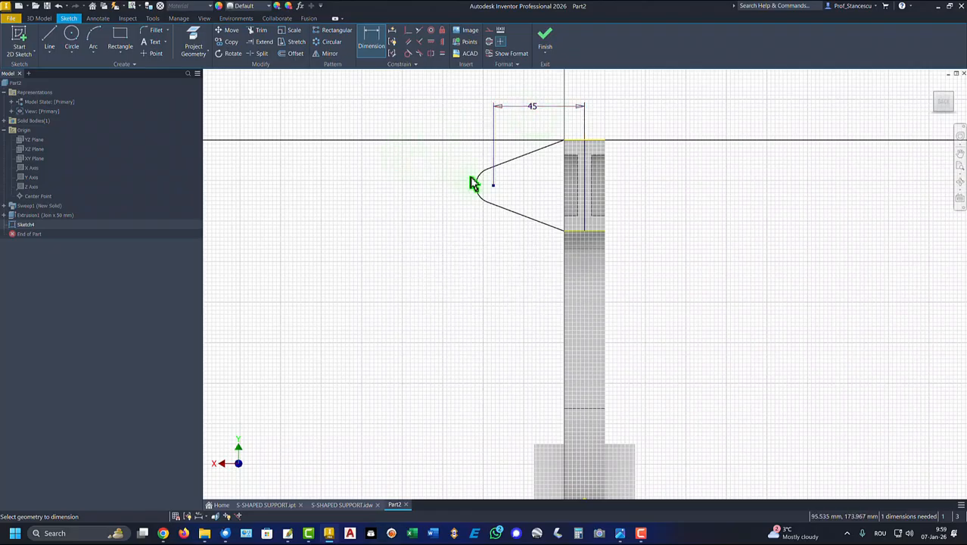
Set the lug arc's radius to 11 mm and finish the sketch
left_click(479, 188)
left_click(452, 169)
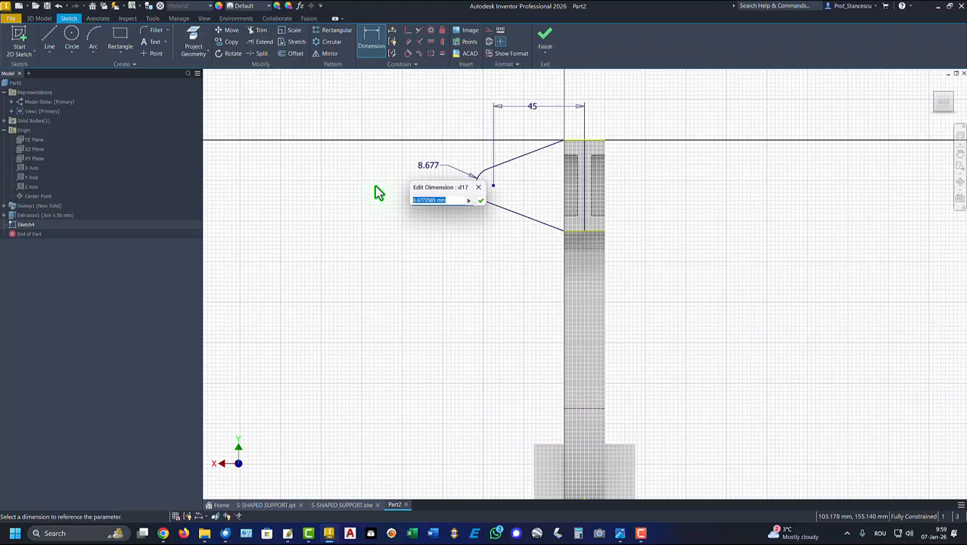
type("11")
key("Return")
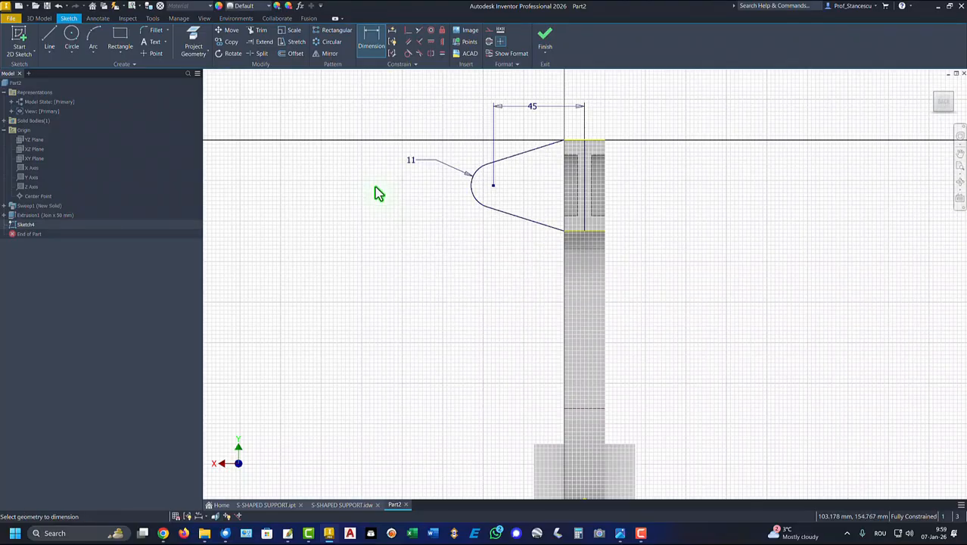
left_click(545, 38)
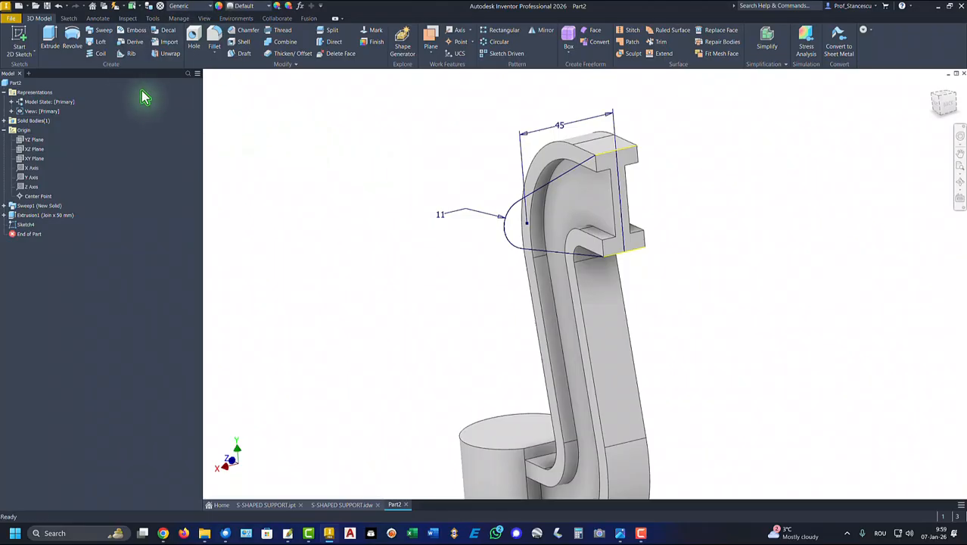
Extrude the lug profile 10 mm, joined to the beam's upper end
left_click(50, 34)
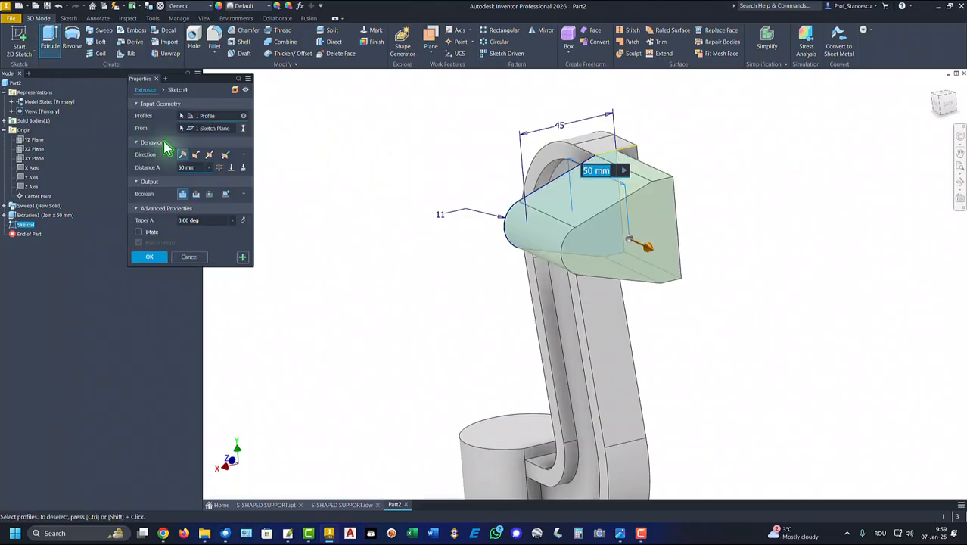
type("10")
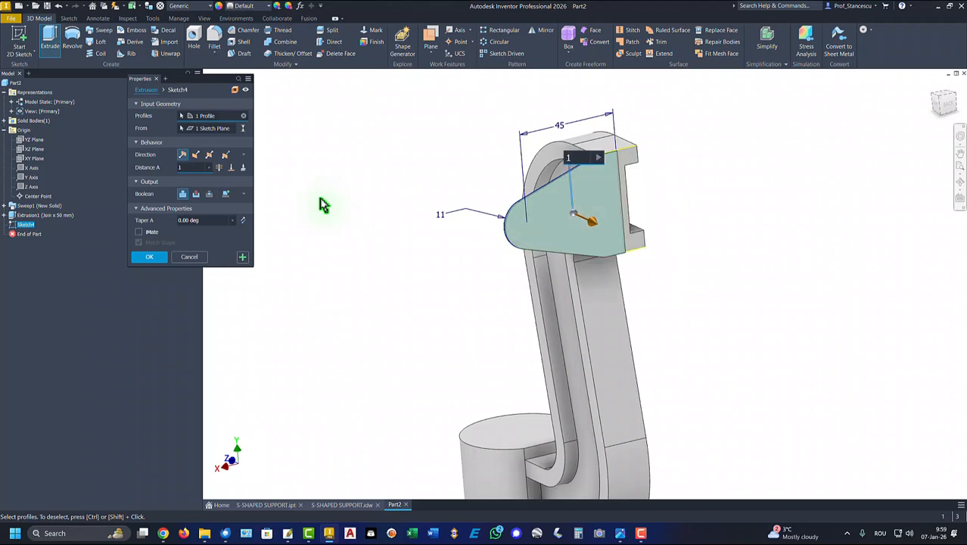
left_click(150, 257)
key("F6")
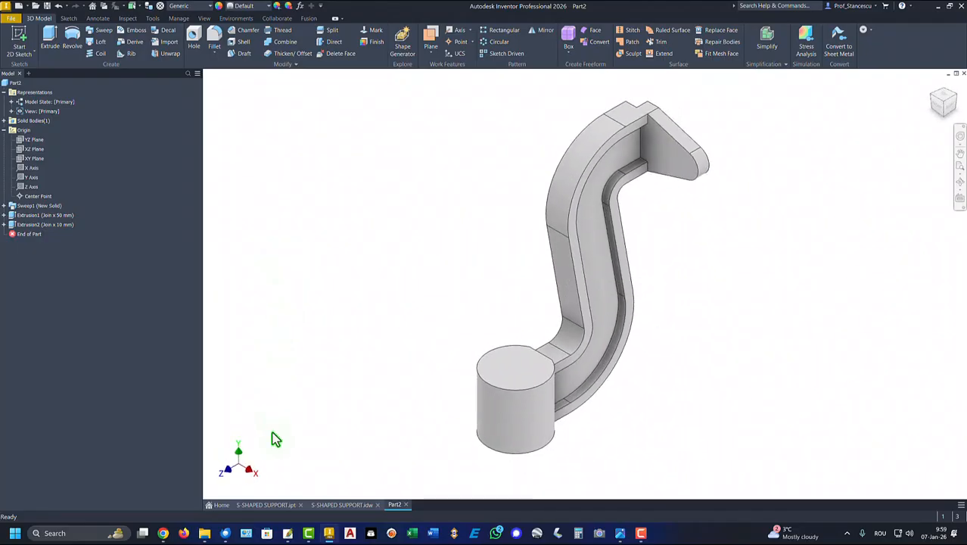
Start a sketch on the lug's flat face on the beam side and project its rounded end edge
left_click(321, 506)
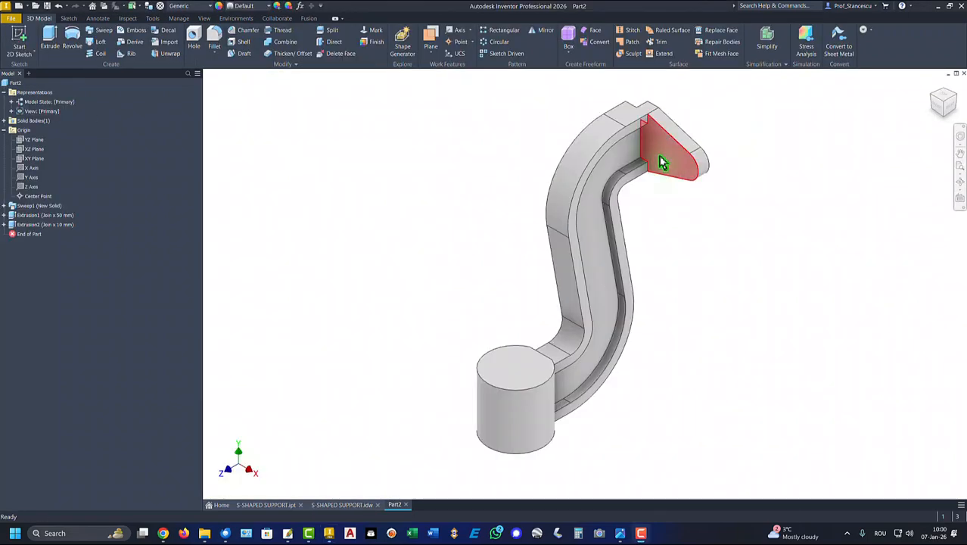
left_click(663, 157)
left_click(726, 150)
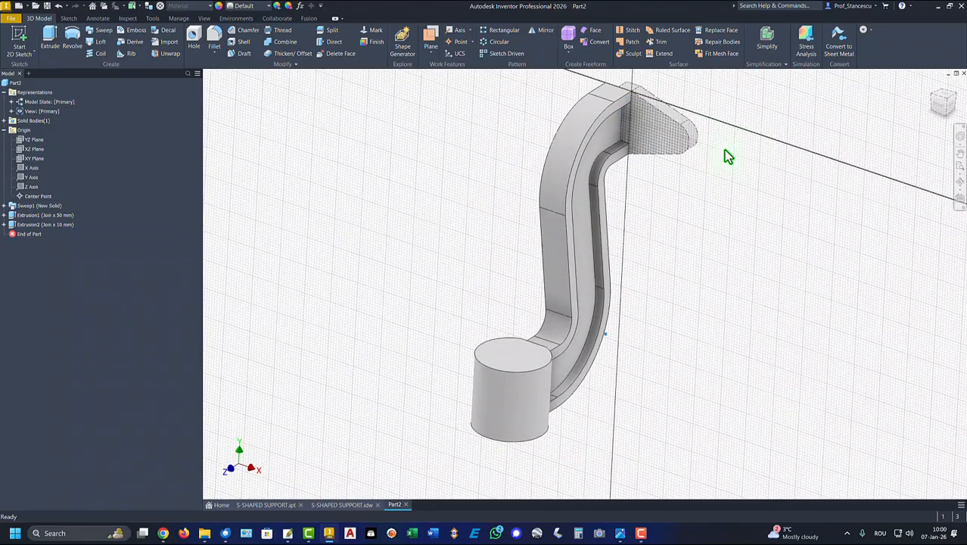
key("Home")
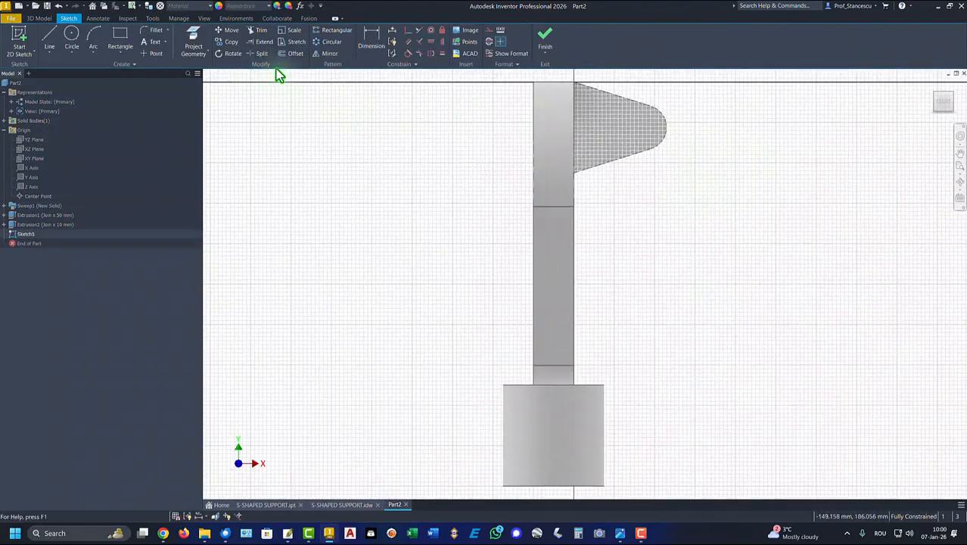
left_click(193, 41)
left_click(669, 142)
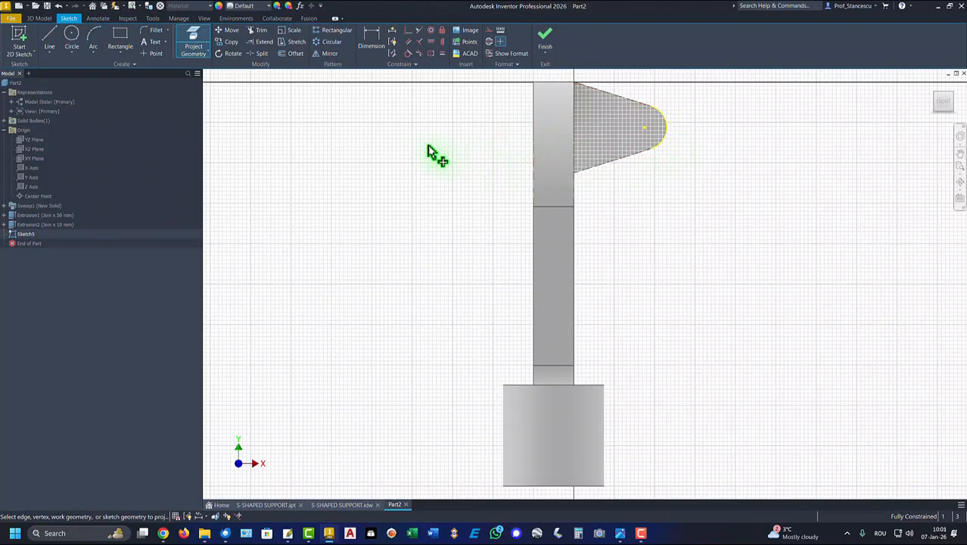
Draw a circle of radius 22 mm centred on the projected arc's centre and finish the sketch
left_click(72, 38)
left_click(643, 129)
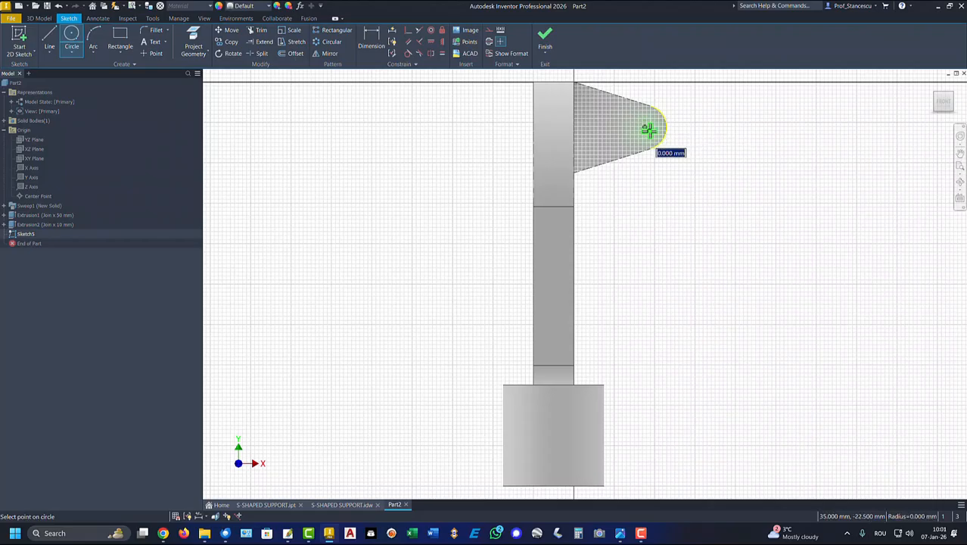
right_click(683, 165)
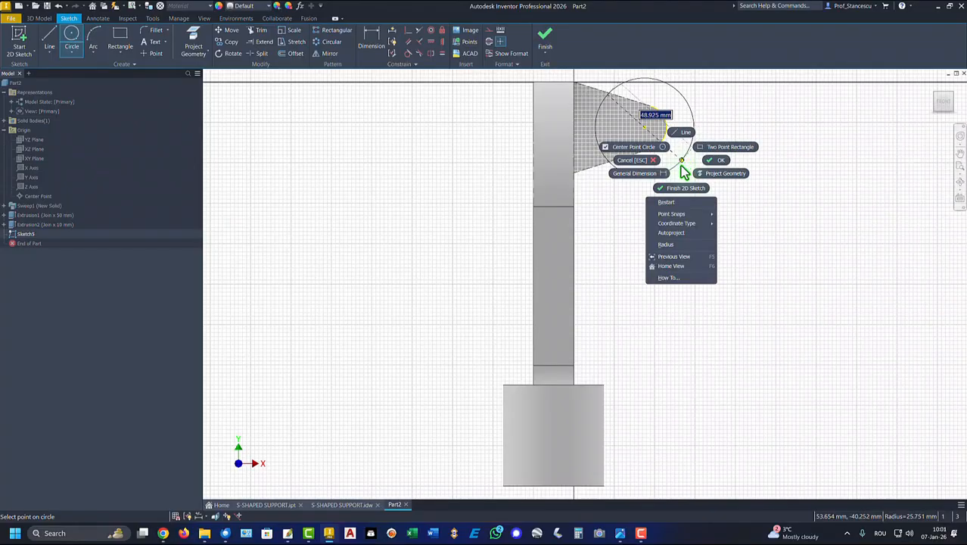
left_click(670, 244)
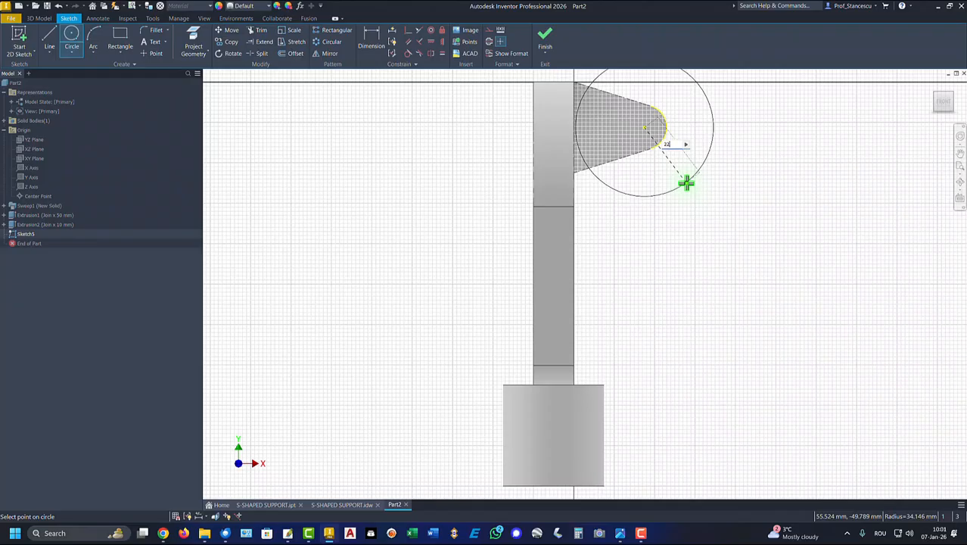
key("Return")
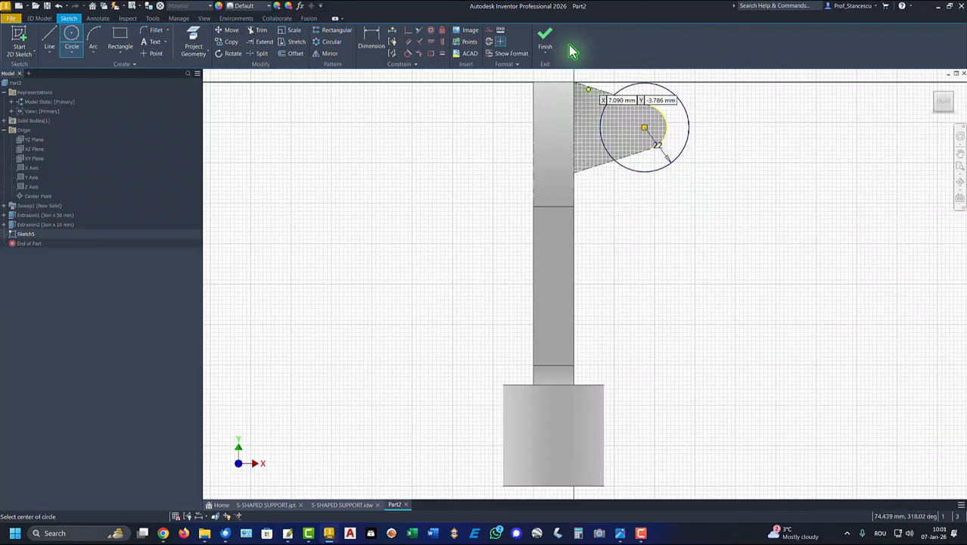
left_click(547, 42)
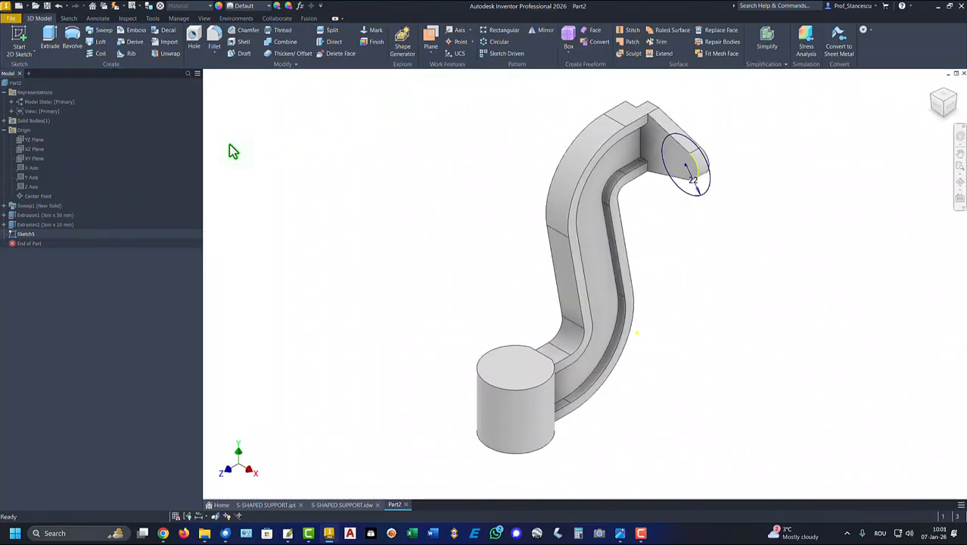
Cut the circle 4 mm deep into the lug with Extrude, using the flipped direction
left_click(50, 36)
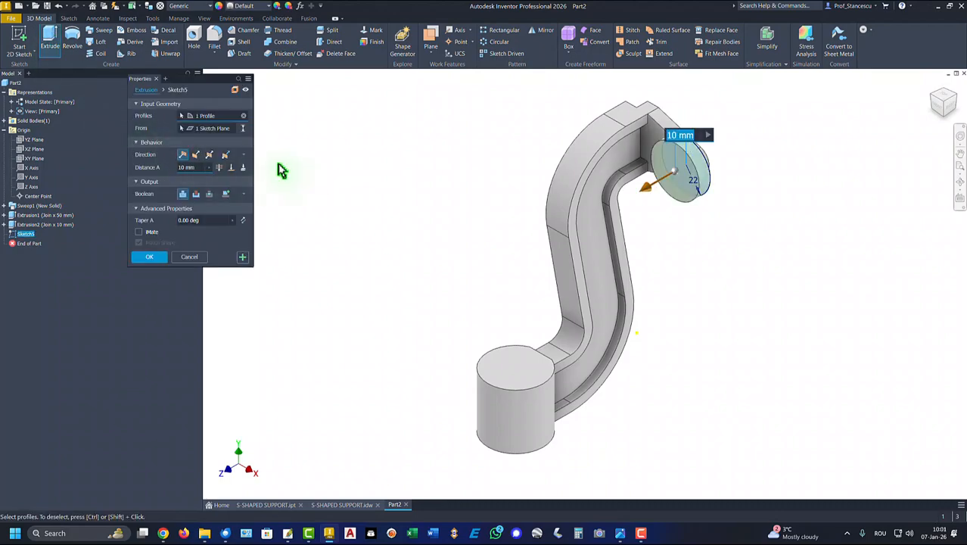
left_click(195, 155)
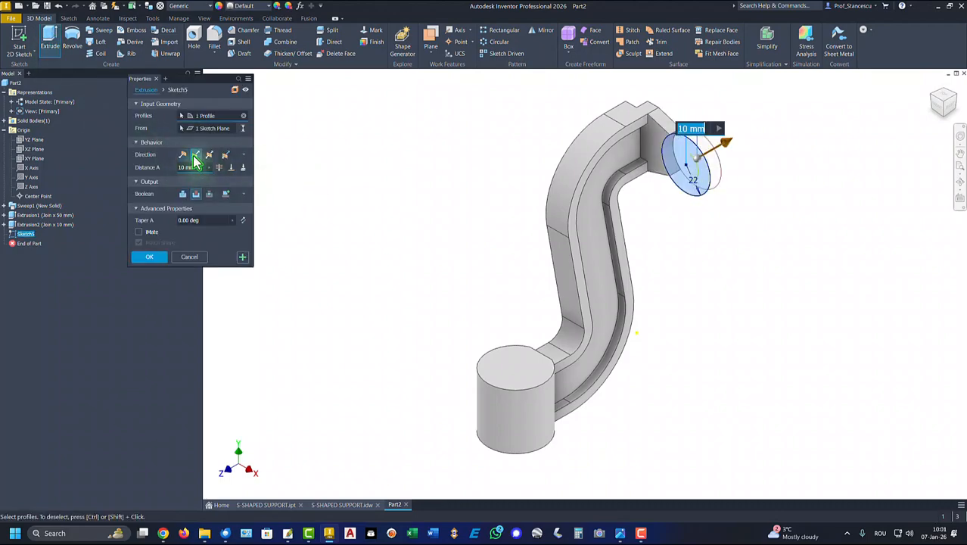
left_click(196, 194)
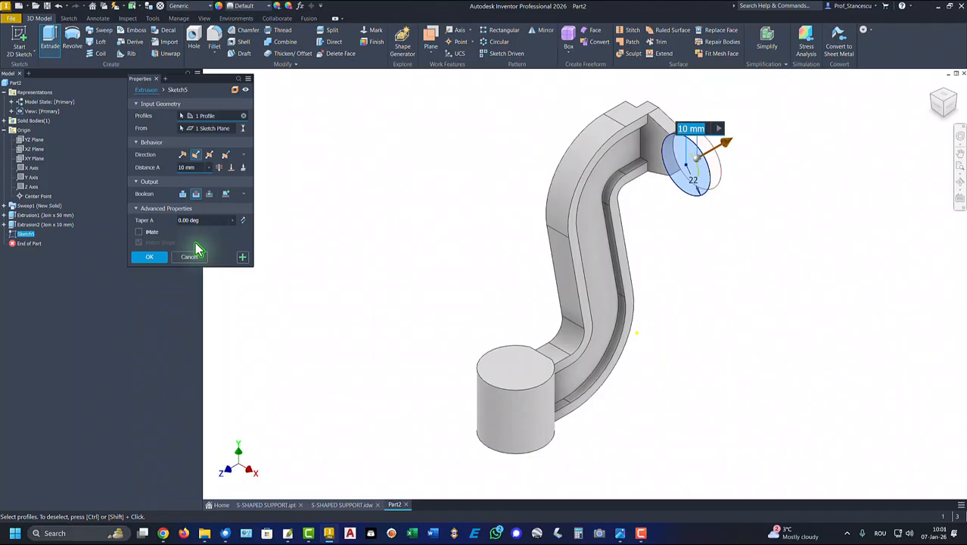
type("4")
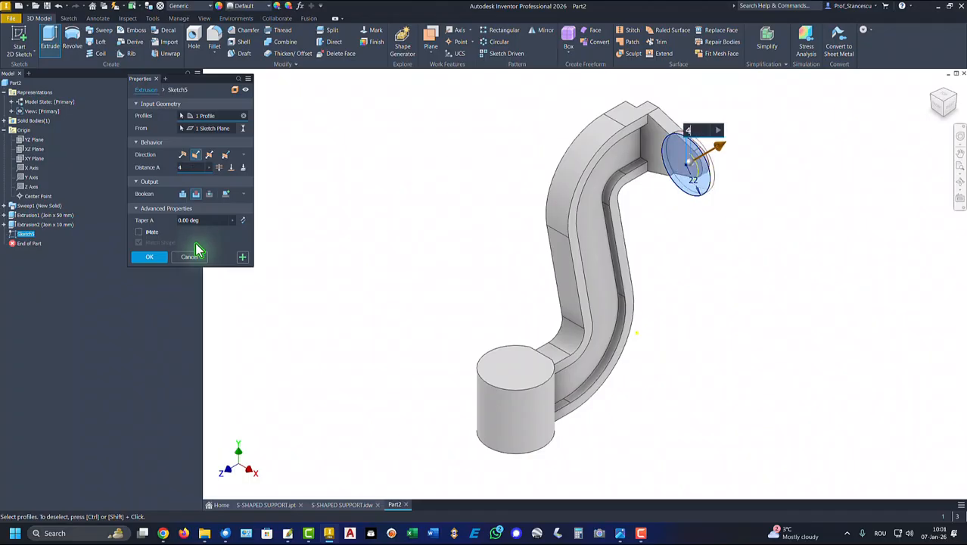
left_click(150, 257)
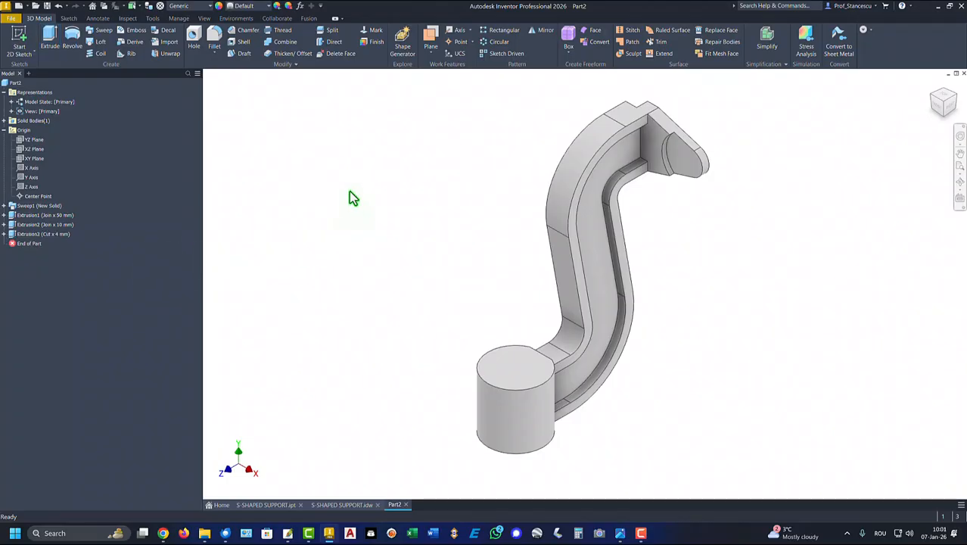
Add an M14x2 hole threaded to full depth through all of the lug's recessed face, concentric with its rounded end
left_click(197, 47)
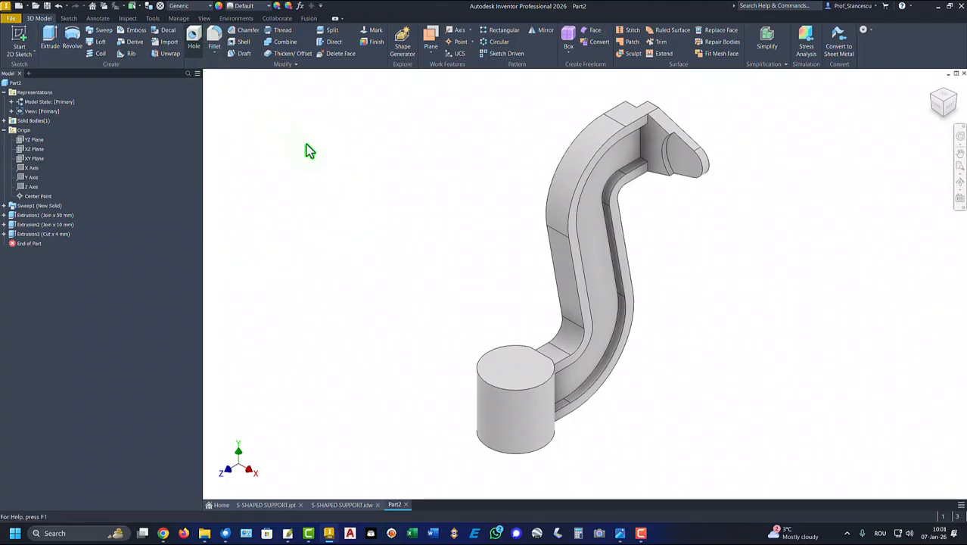
left_click(687, 159)
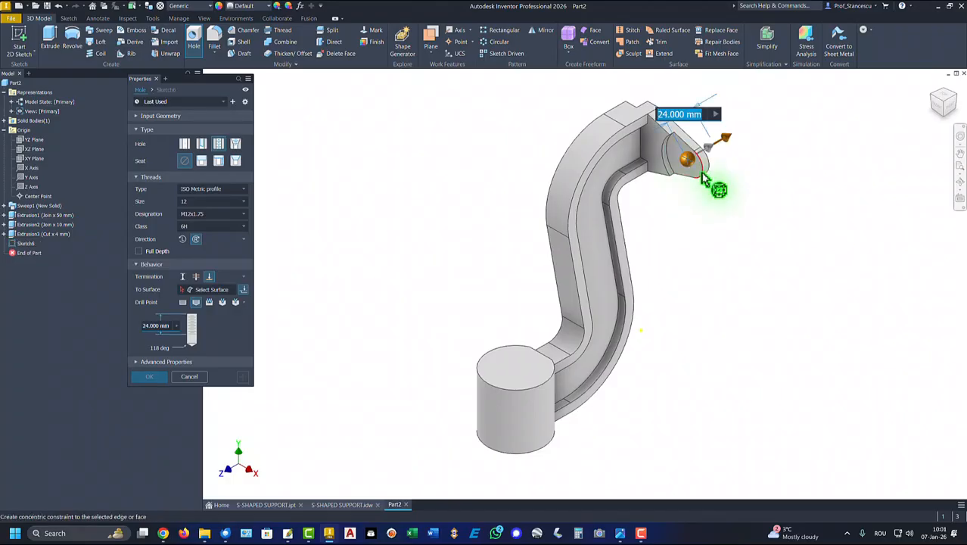
left_click(704, 174)
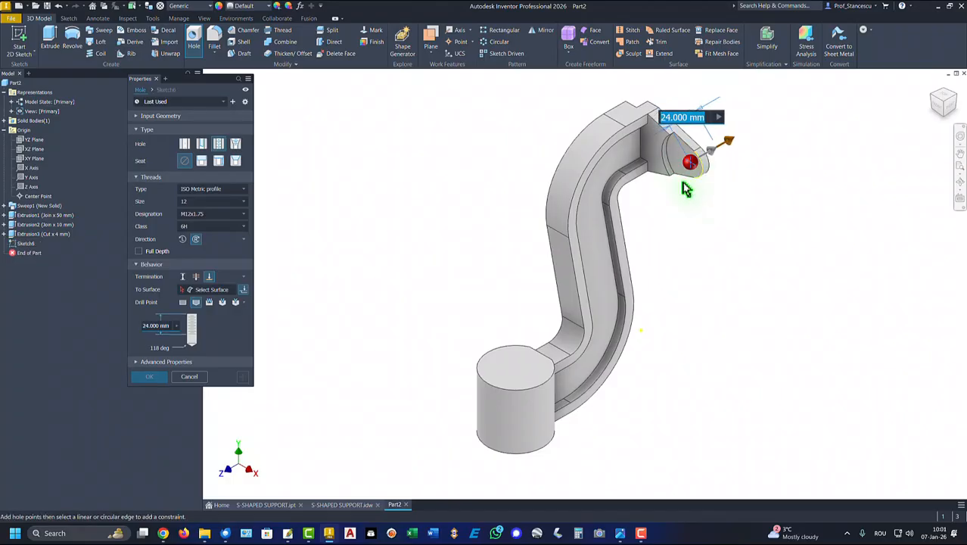
left_click(195, 202)
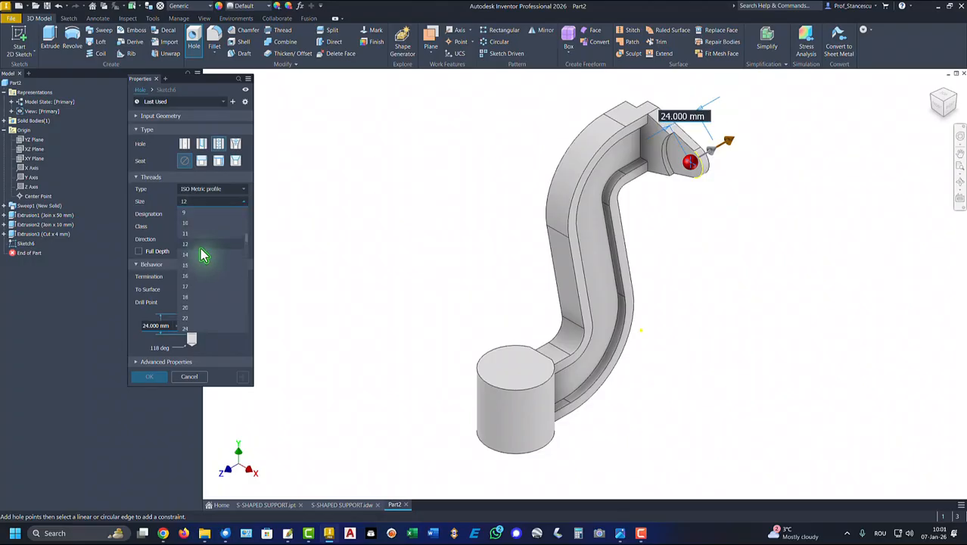
left_click(197, 254)
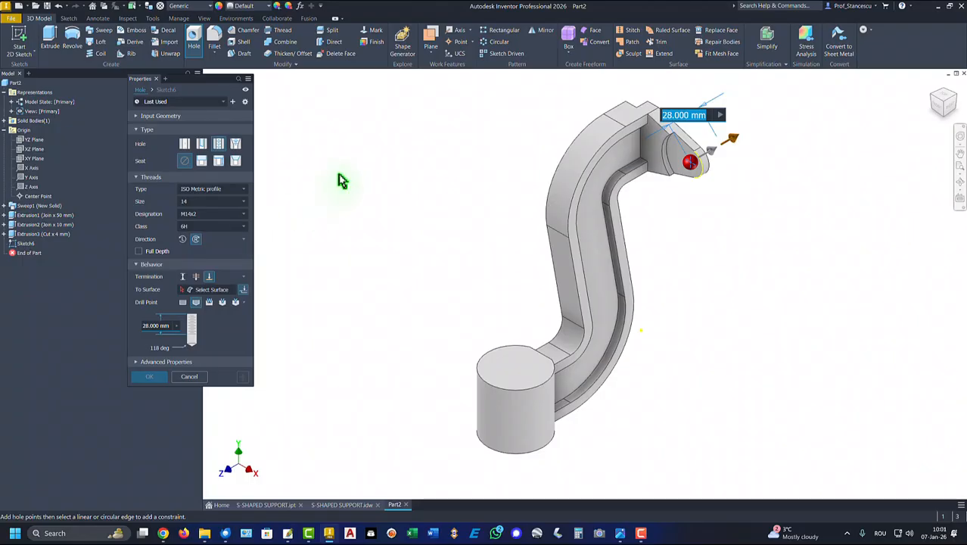
left_click(137, 252)
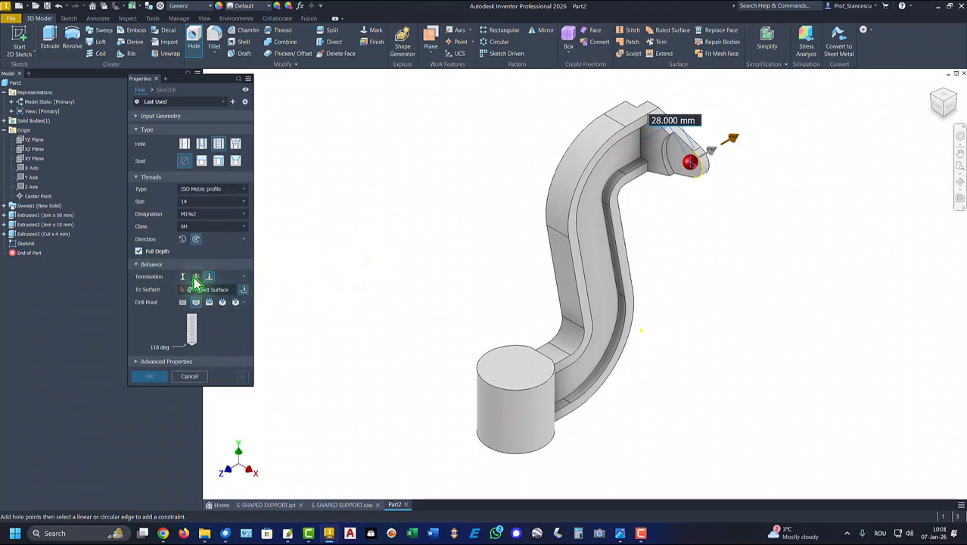
left_click(196, 277)
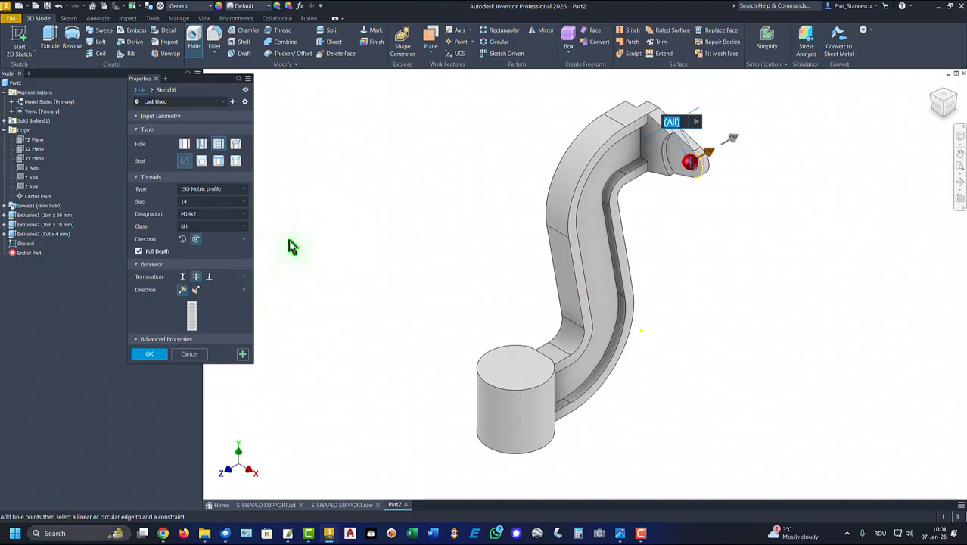
left_click(151, 354)
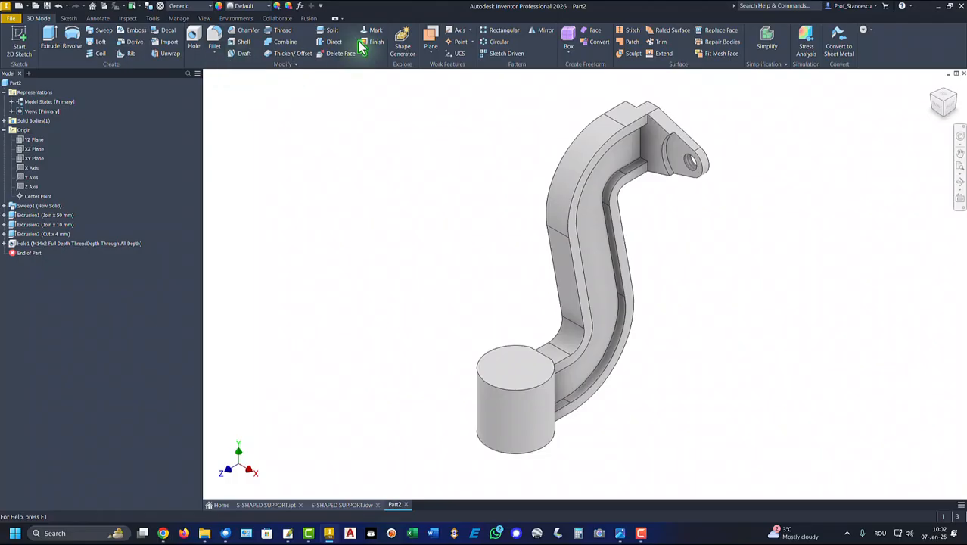
Mirror the lug extrusion, its circular cut and the threaded hole about the lug's flat side face at the beam's midplane
left_click(542, 32)
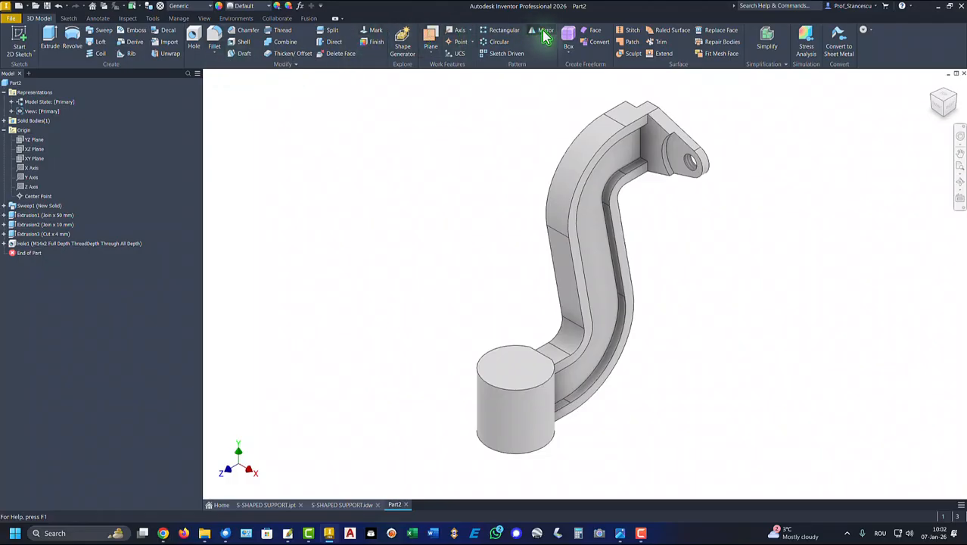
left_click(33, 243)
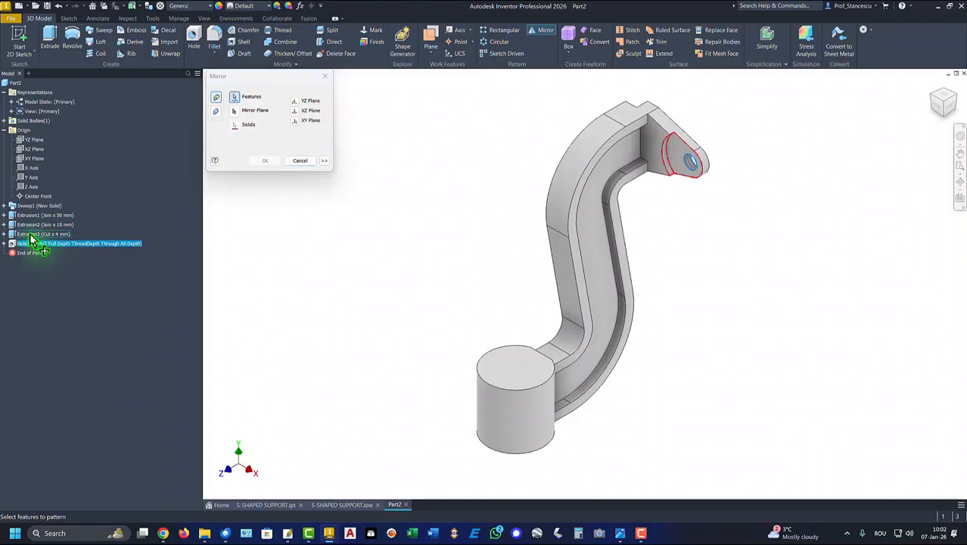
left_click(32, 234)
left_click(31, 226)
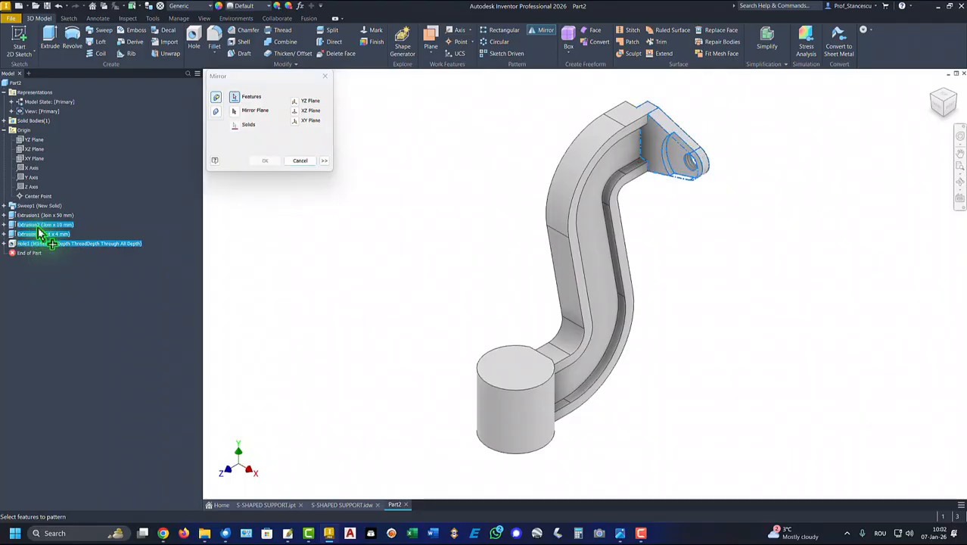
left_click(237, 114)
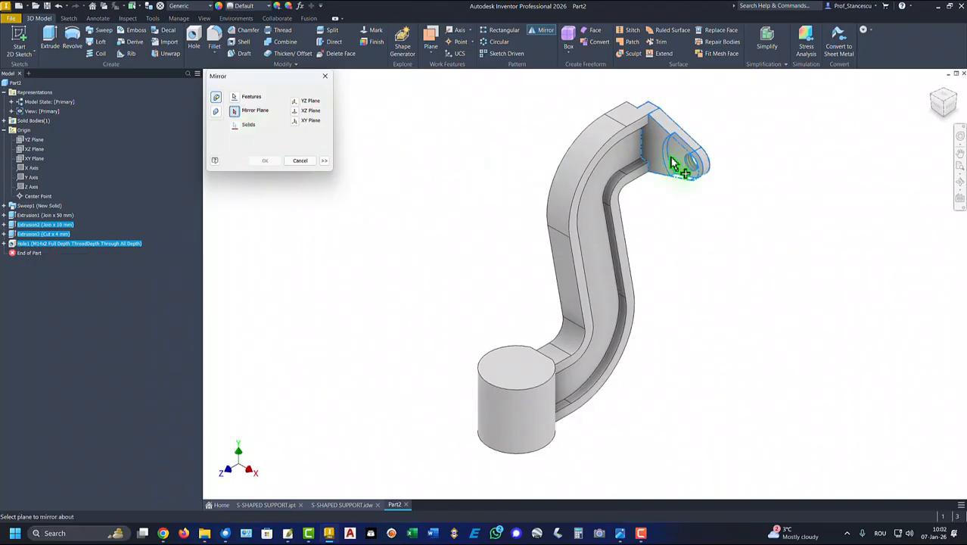
middle_click_drag(670, 159, 521, 283, "shift")
left_click(526, 286)
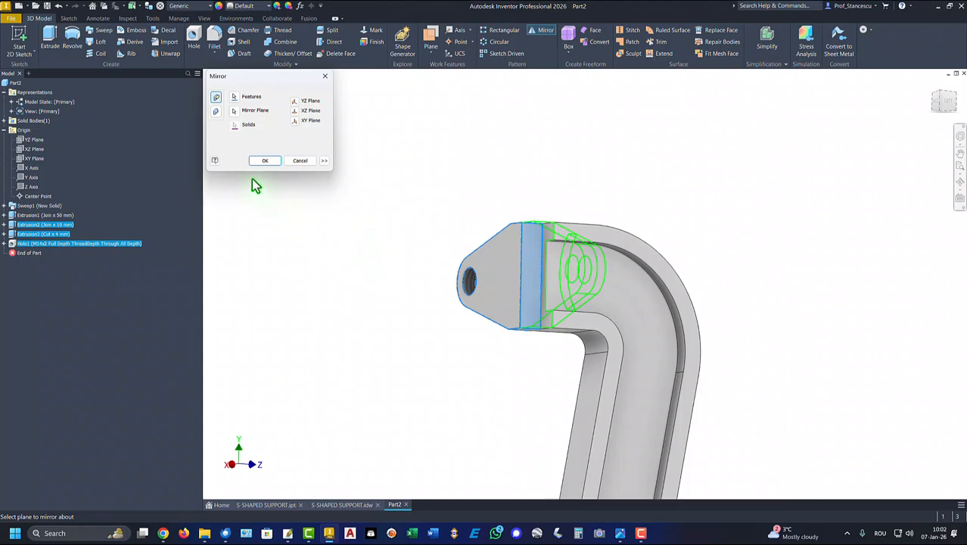
left_click(265, 164)
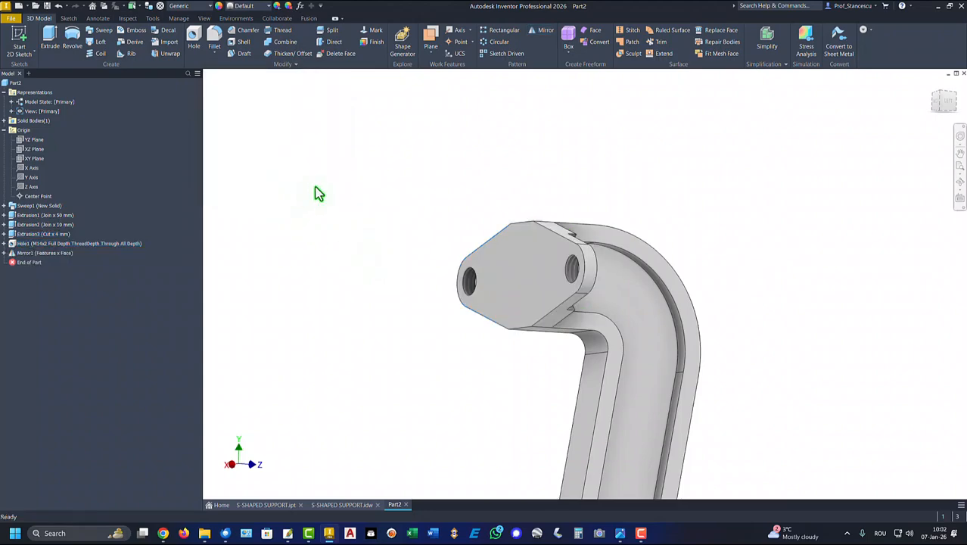
key("F6")
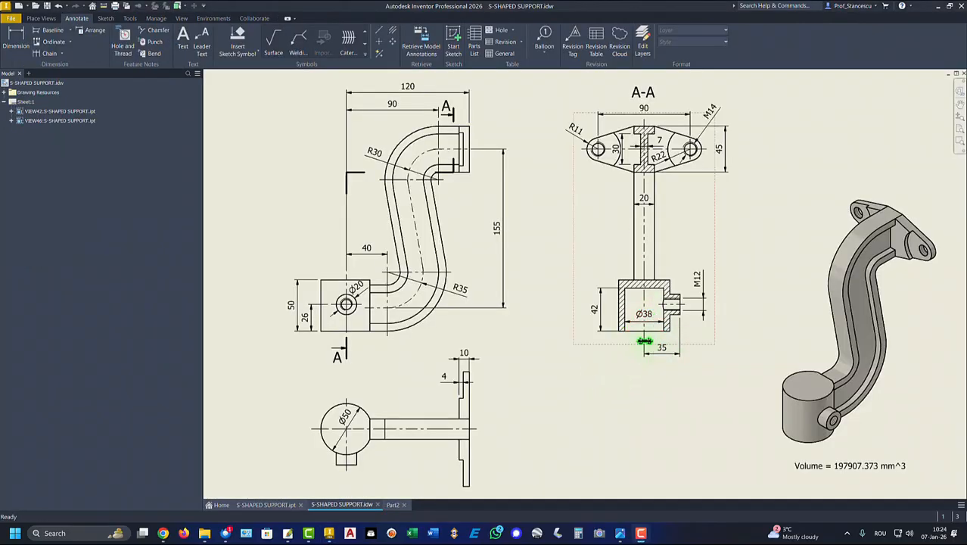
Add a simple flat-bottomed hole, 38 mm in diameter and 42 mm deep, in the cylinder's bottom face, concentric with its circular edge
left_click(657, 325)
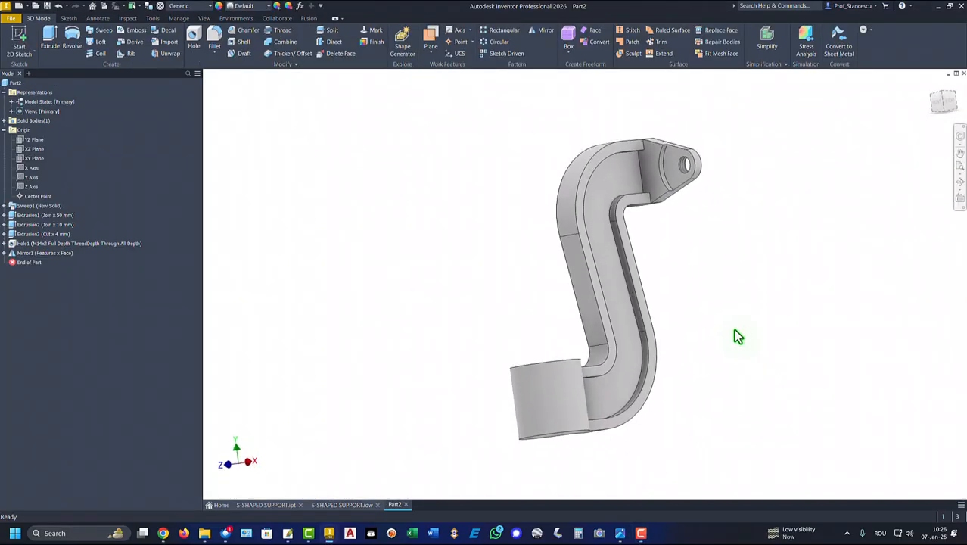
left_click(195, 39)
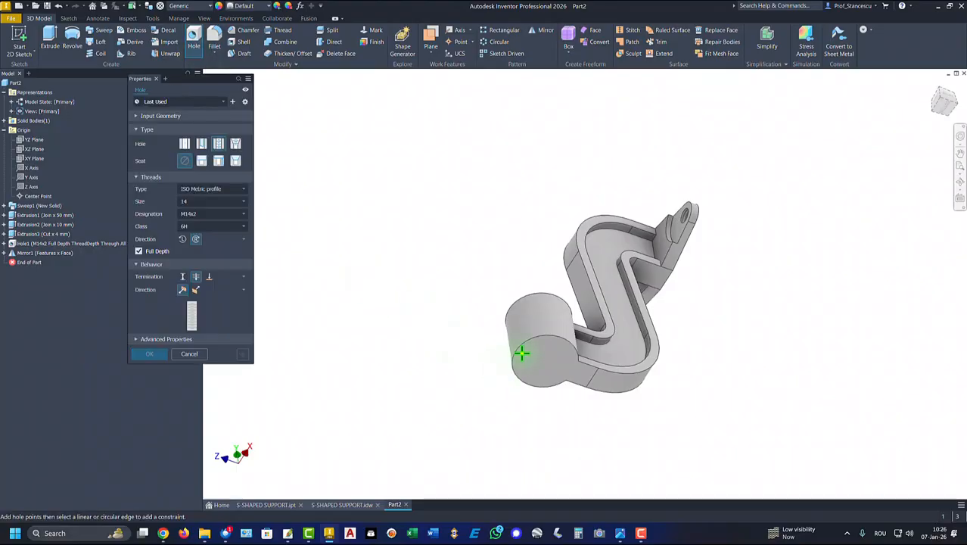
left_click(537, 361)
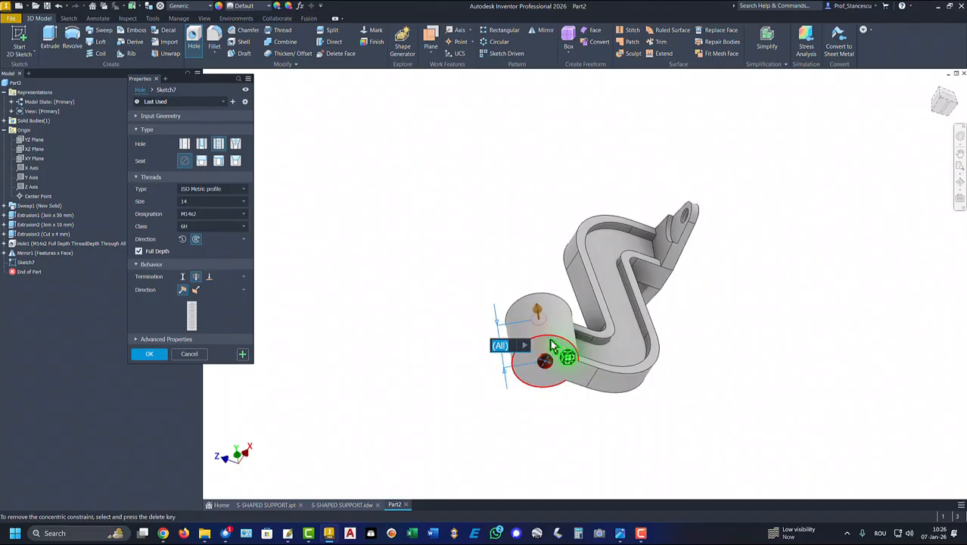
left_click(556, 346)
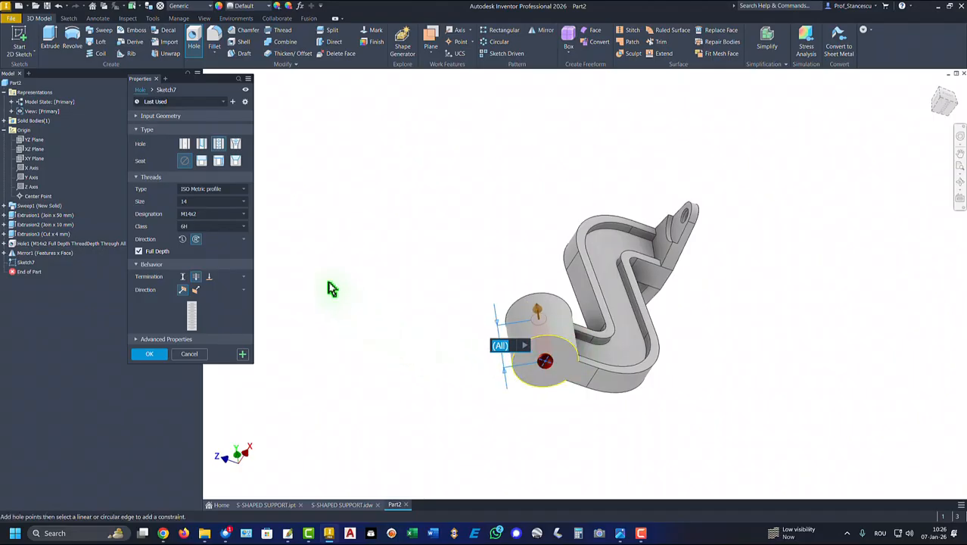
left_click(185, 144)
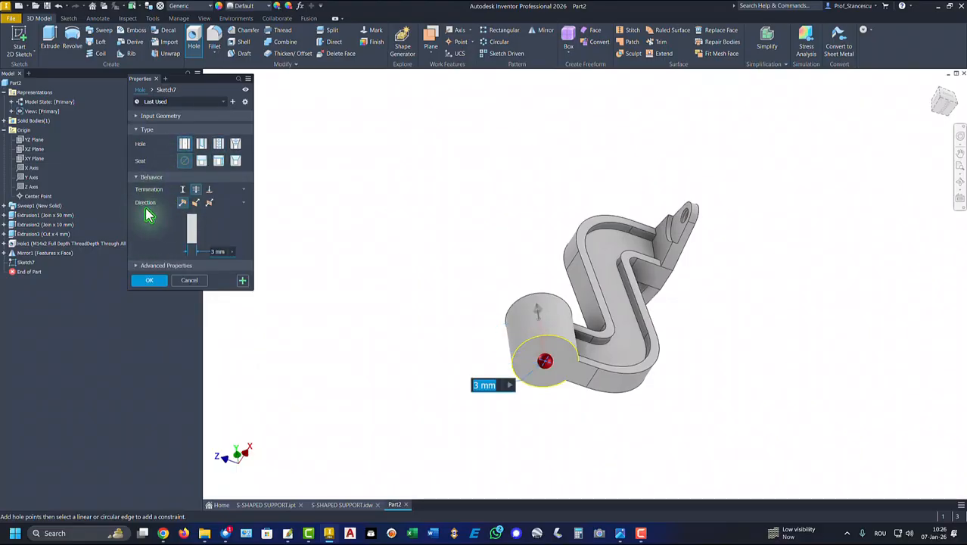
left_click(183, 189)
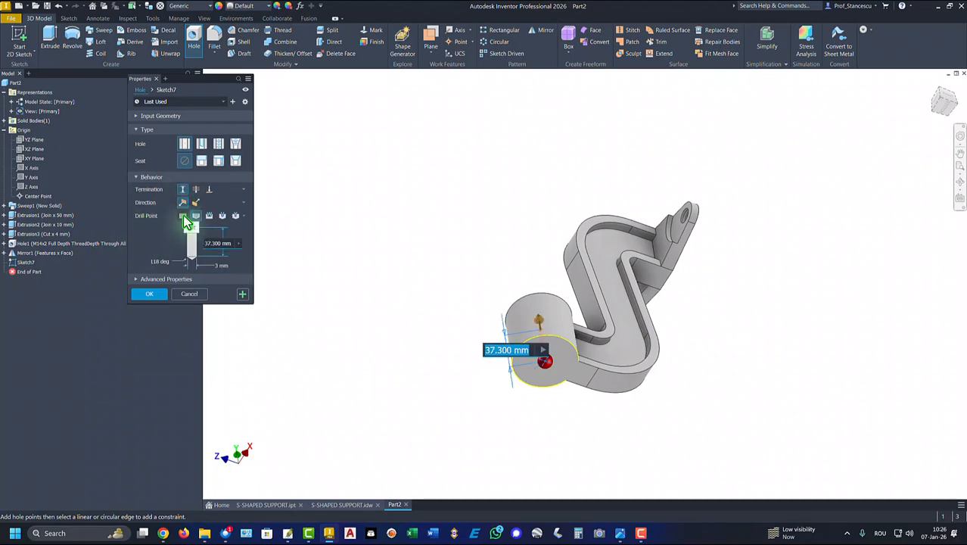
left_click(184, 218)
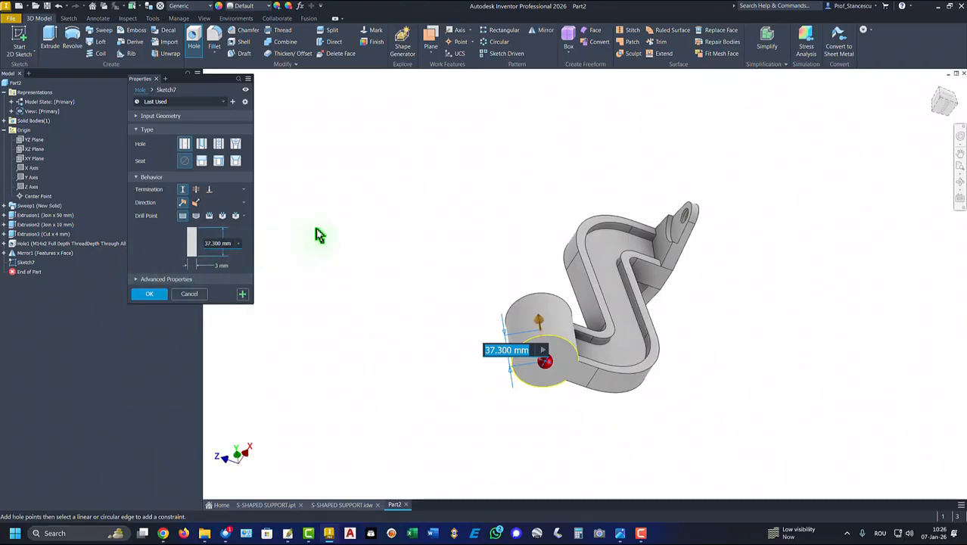
type("42")
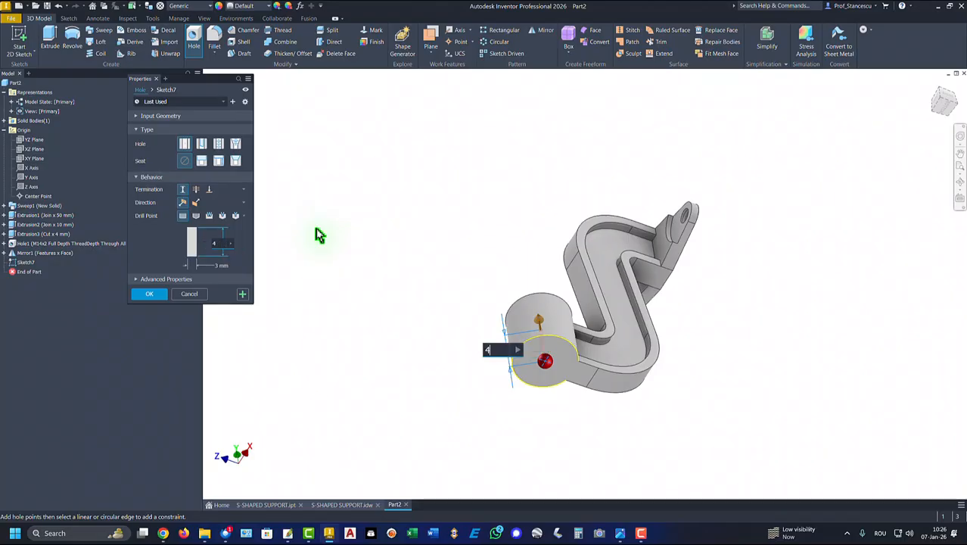
left_click(220, 265)
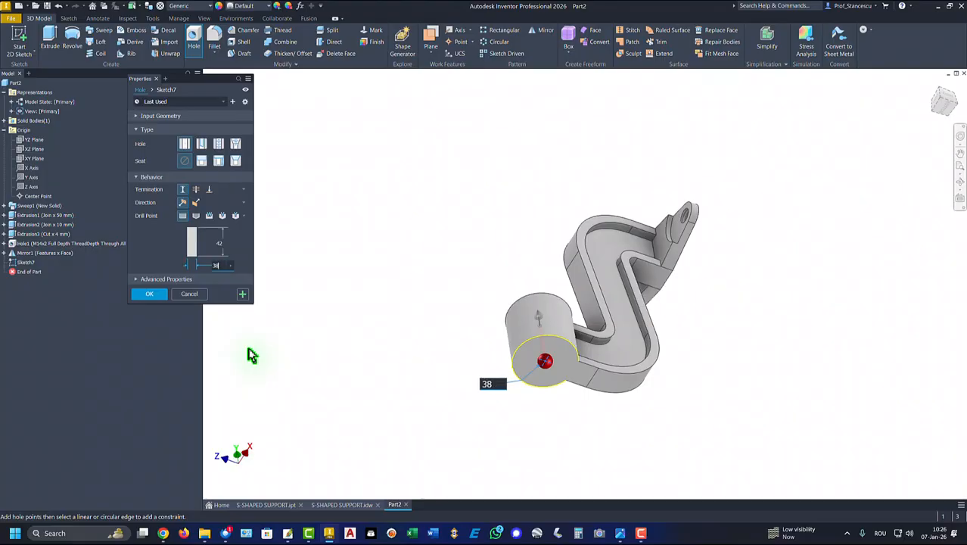
left_click(150, 295)
key("F6")
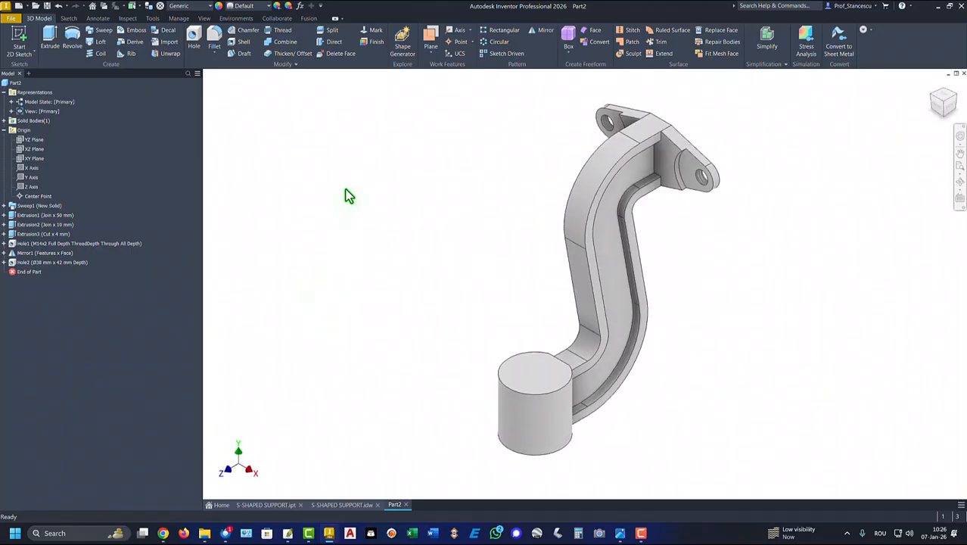
Check the side boss in the drawing and create a work plane offset 35 mm from the YZ plane
left_click(342, 505)
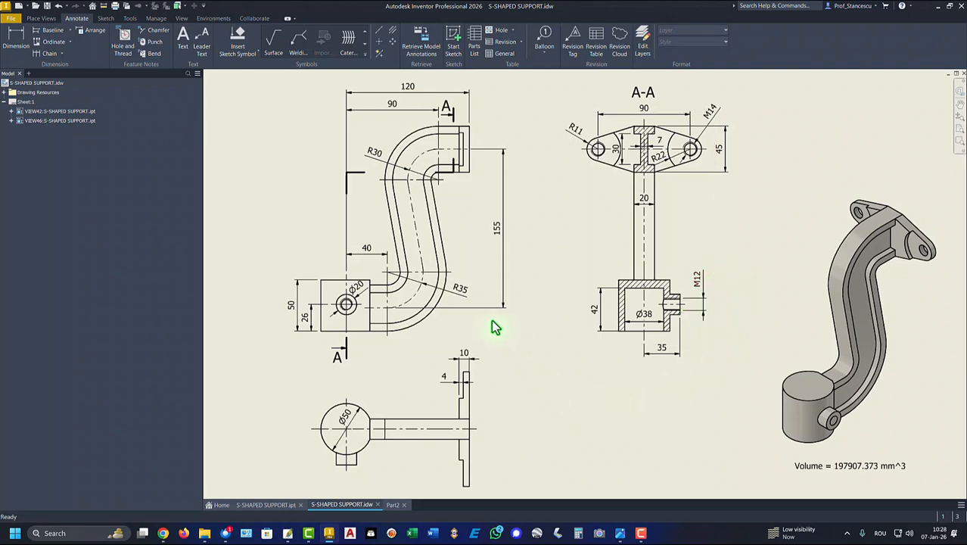
key("ctrl+Tab")
left_click(437, 49)
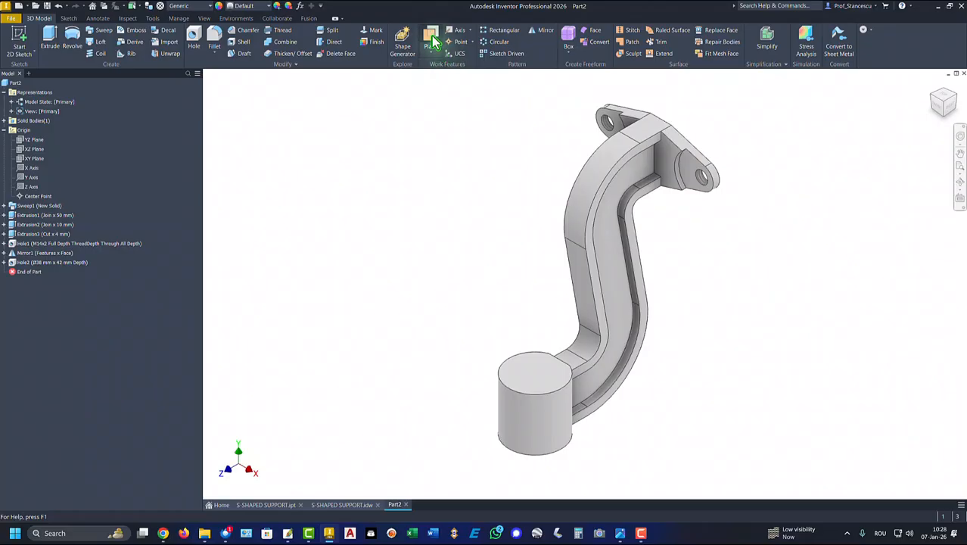
left_click(34, 141)
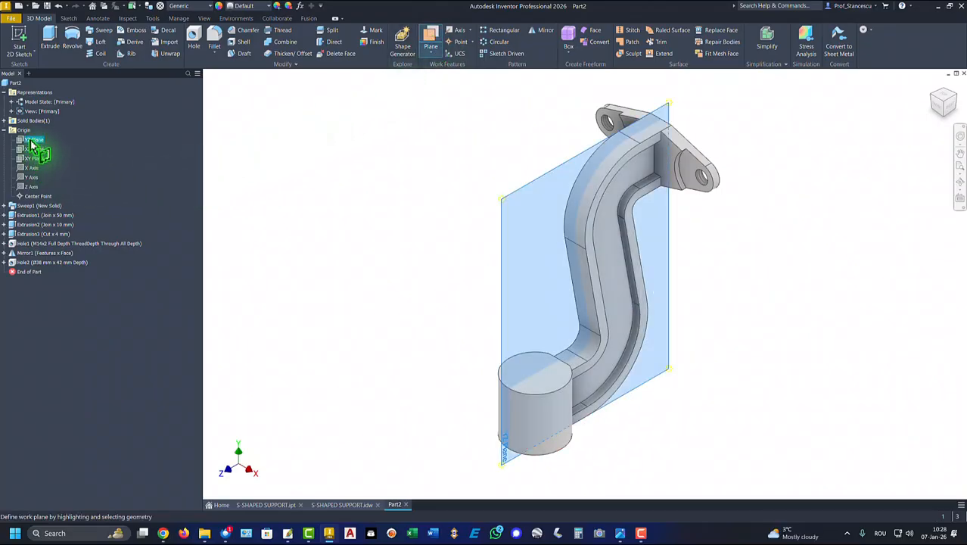
left_click_drag(504, 318, 534, 327)
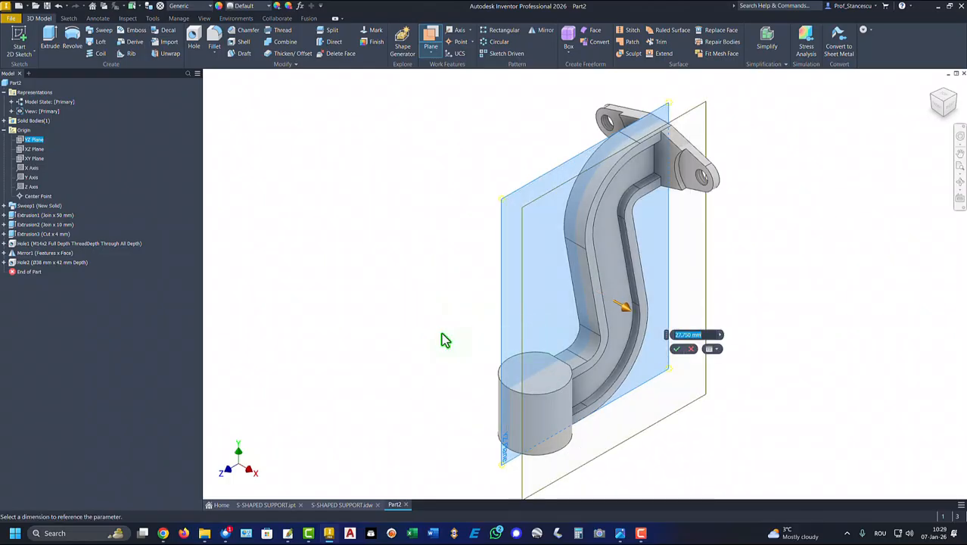
type("35")
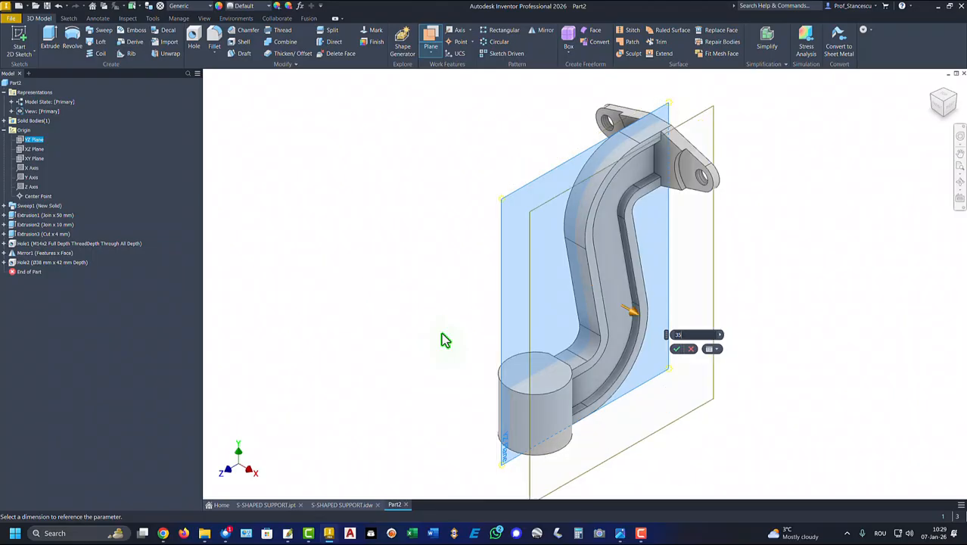
key("Return")
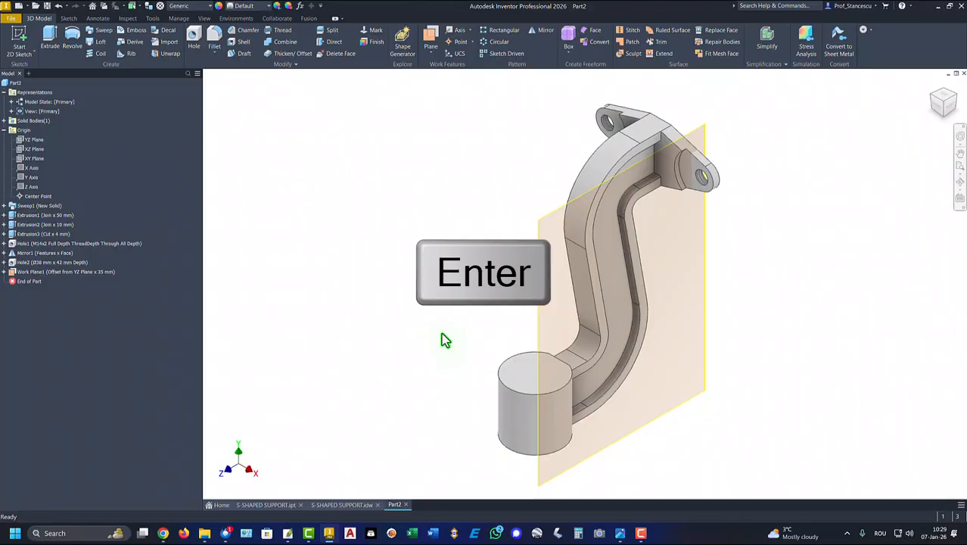
Start a sketch on the offset work plane and draw a circle of diameter 20 mm over the cylinder
left_click(625, 448)
left_click(640, 435)
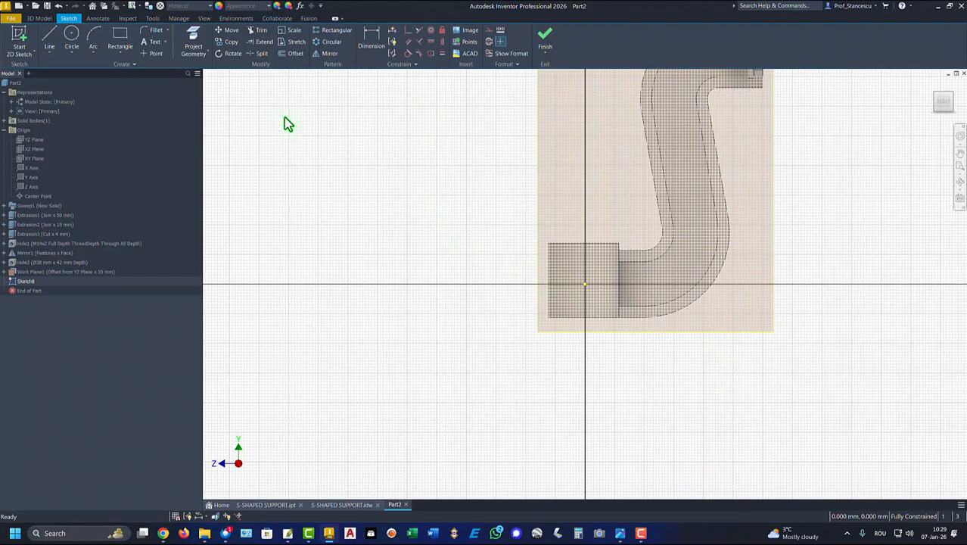
left_click(72, 36)
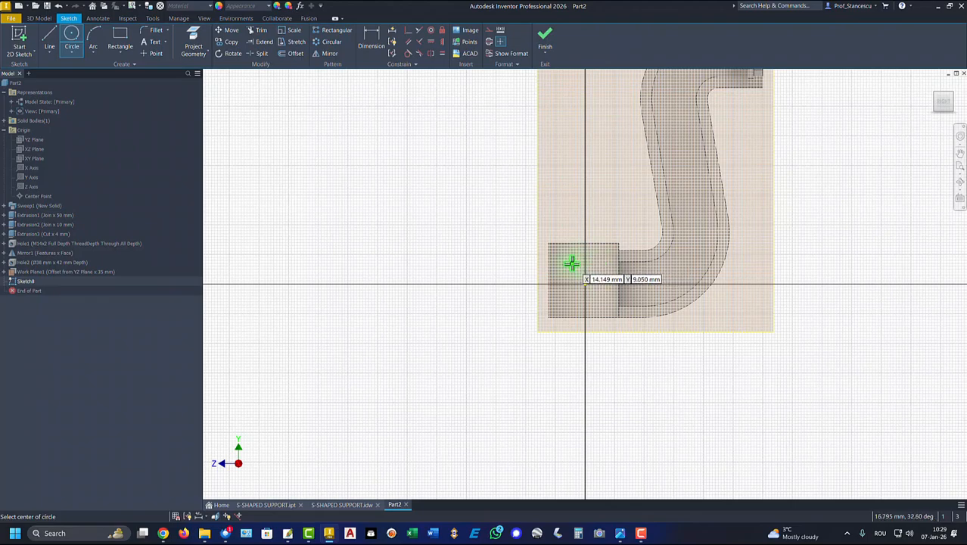
left_click(572, 263)
right_click(583, 273)
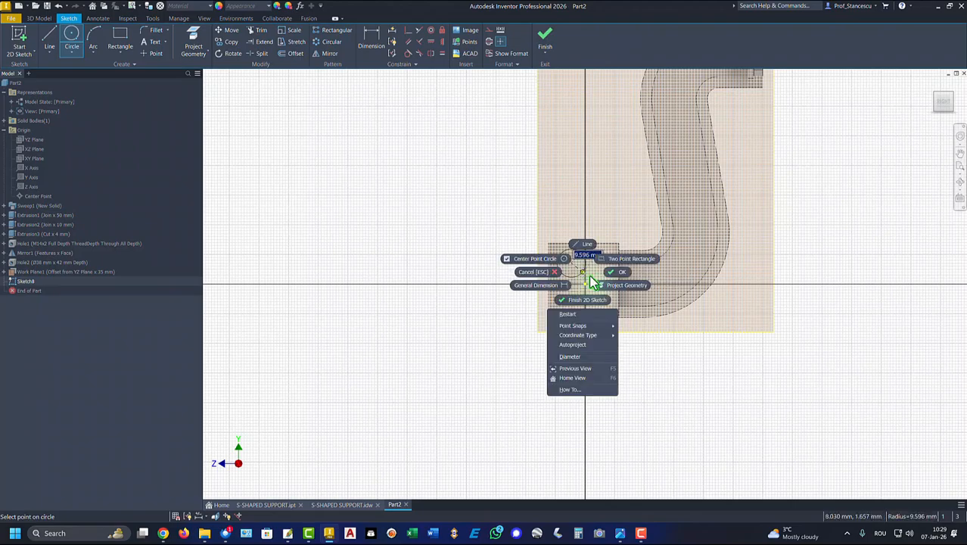
left_click(578, 356)
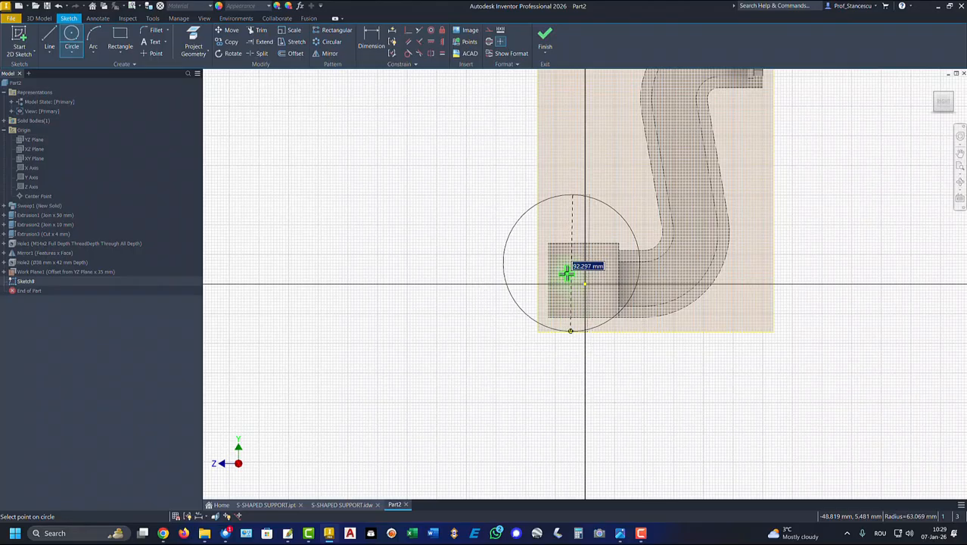
type("20")
key("Return")
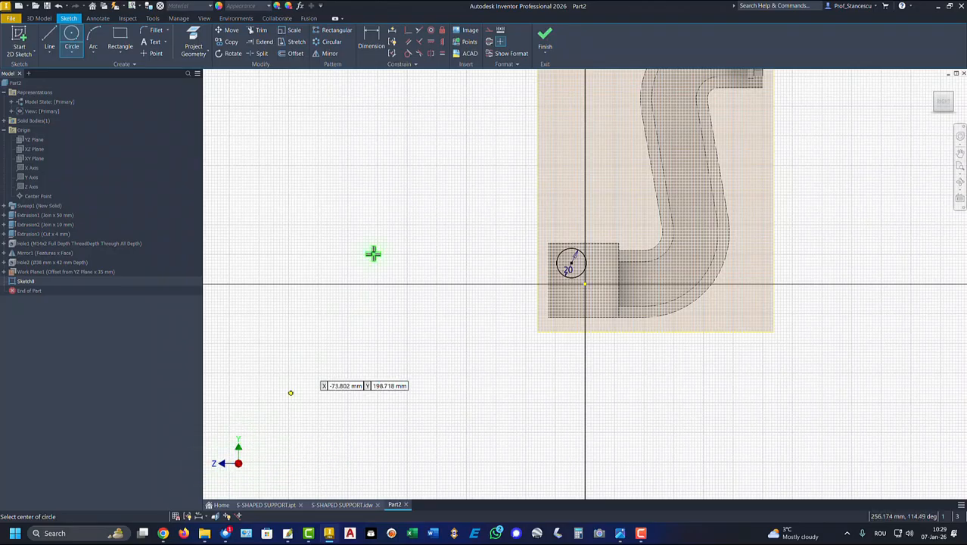
Constrain the circle's centre to lie vertically in line with the sketch origin
left_click(431, 42)
left_click(573, 266)
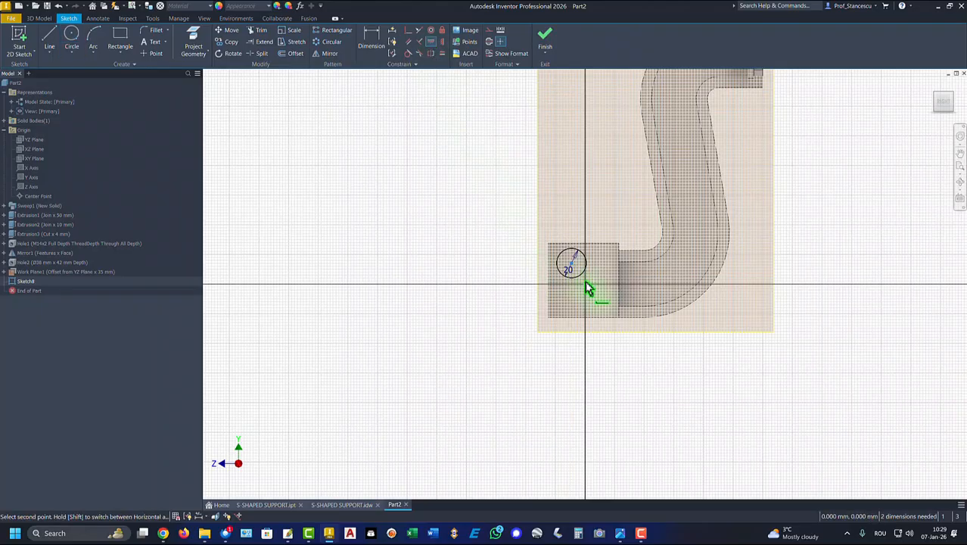
left_click(587, 286)
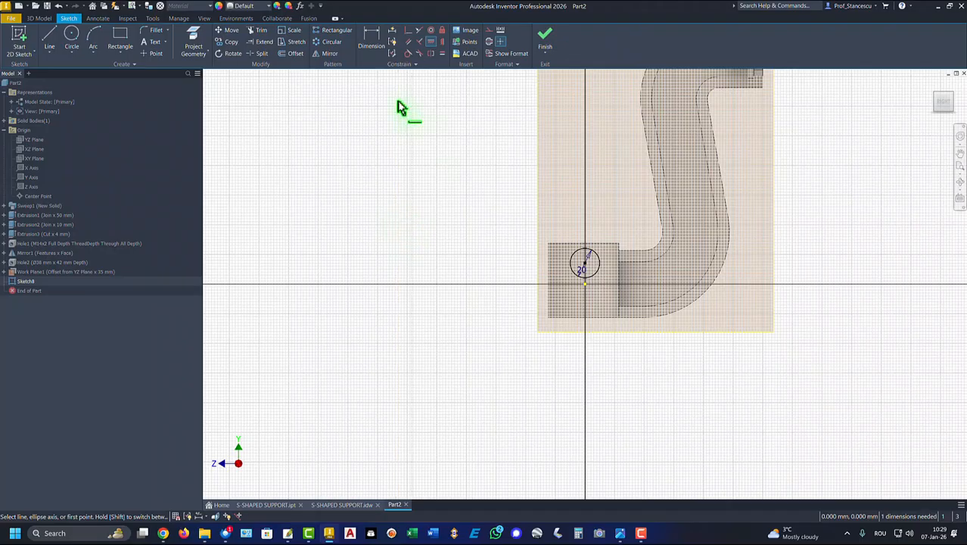
Dimension the circle's centre 26 mm above the cylinder's bottom edge and finish the sketch
left_click(371, 38)
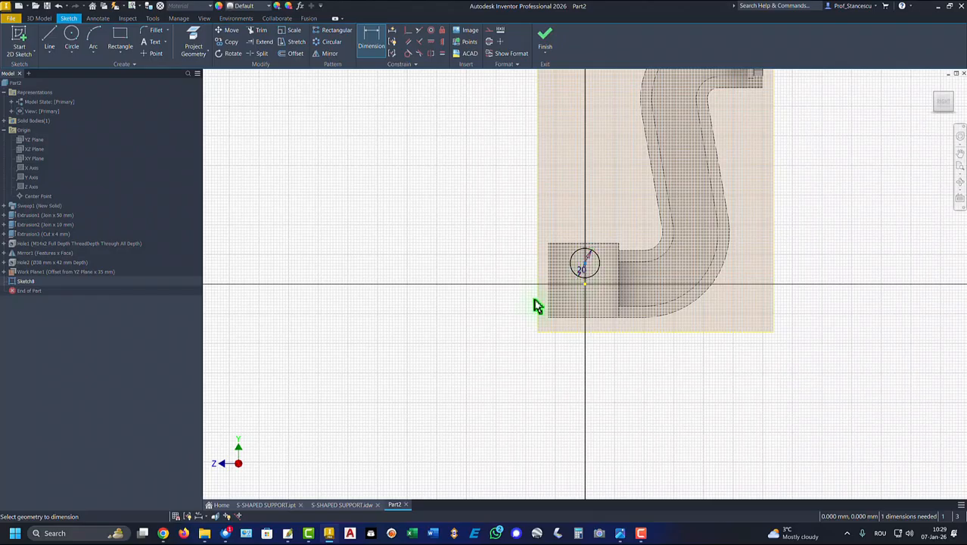
left_click(554, 318)
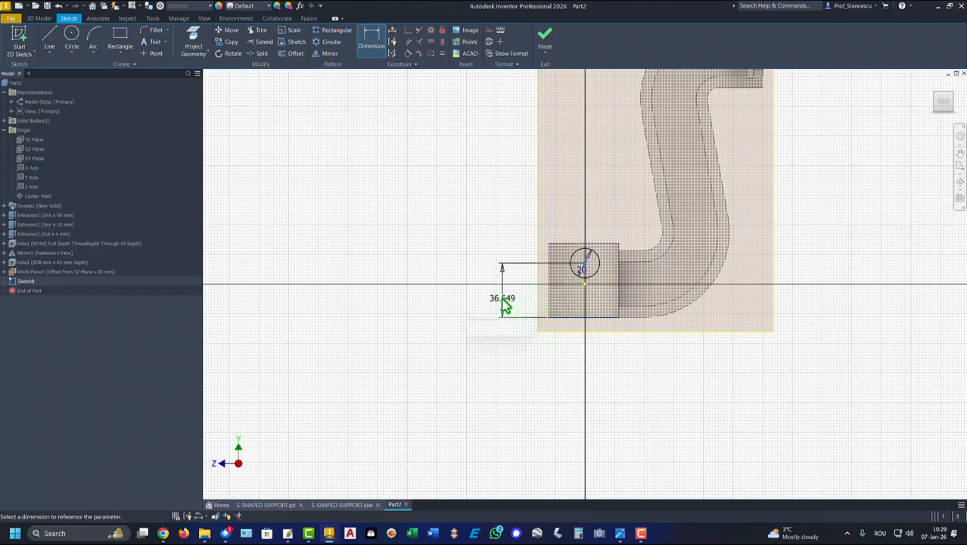
left_click(505, 304)
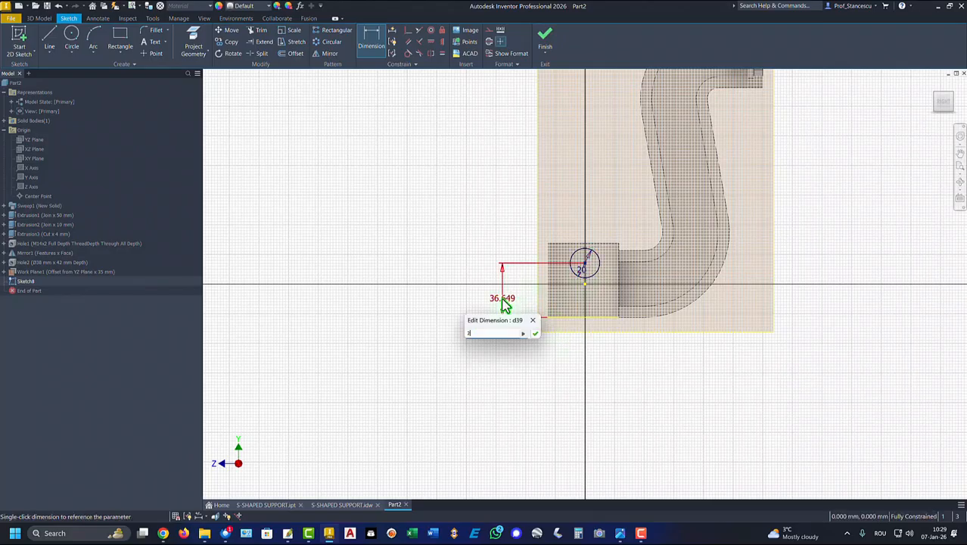
key("Return")
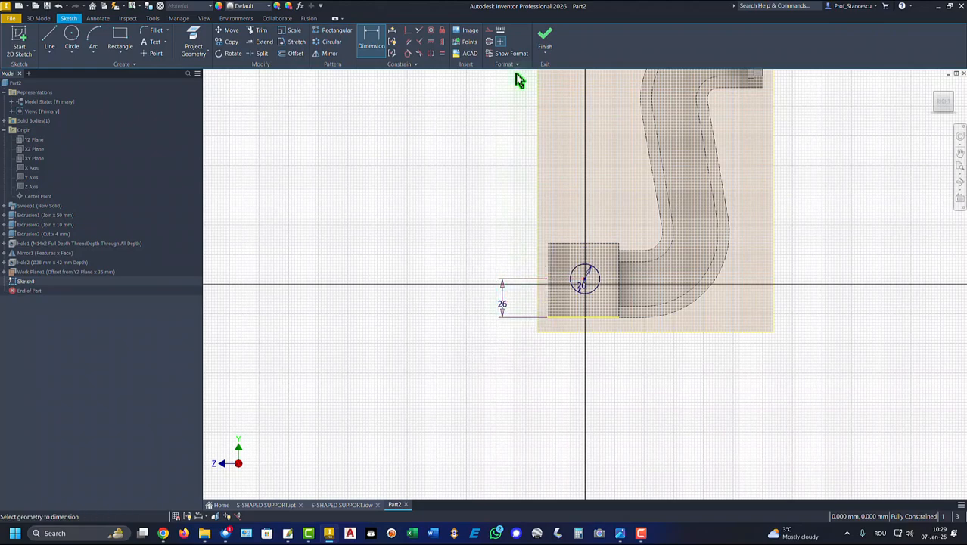
left_click(545, 37)
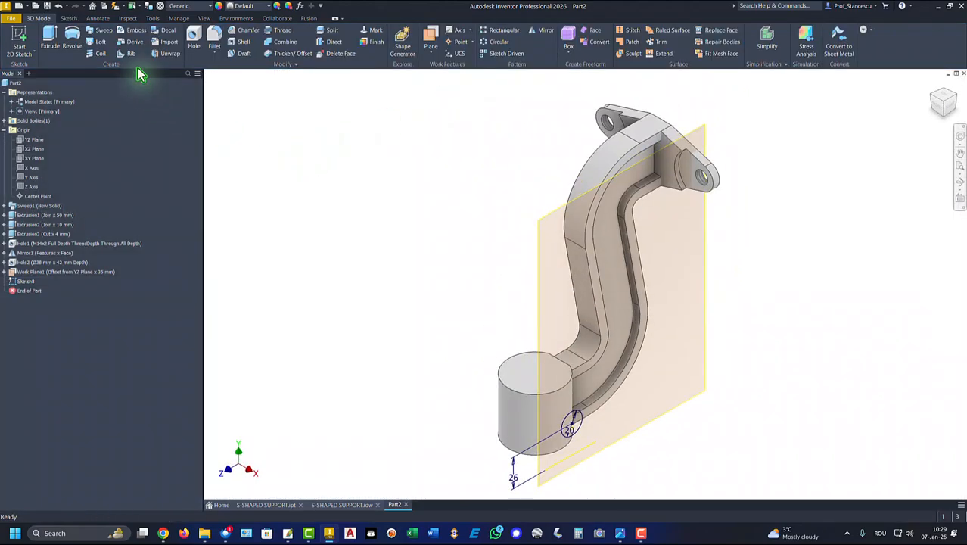
Extrude the circle as a join with the To Next extent to meet the cylinder, and hide the work plane
left_click(51, 37)
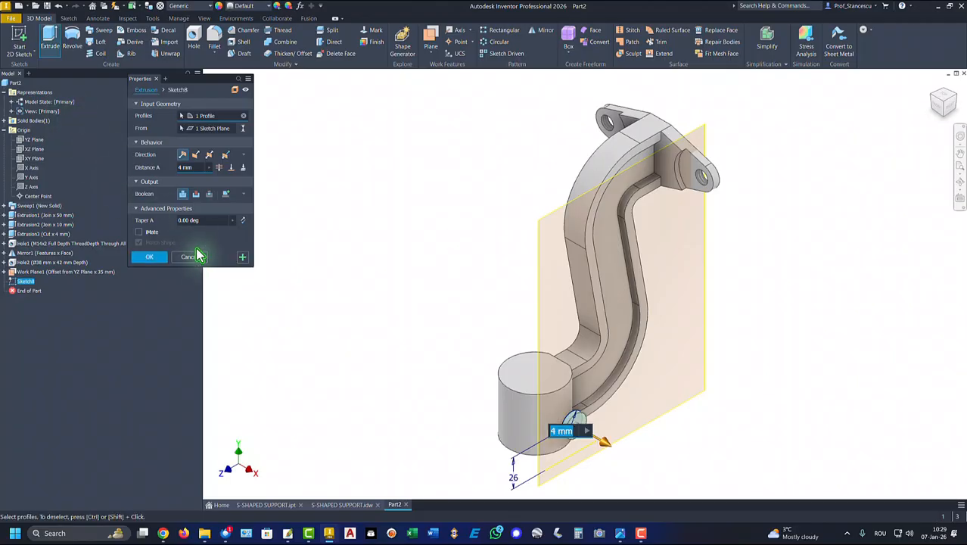
left_click(243, 168)
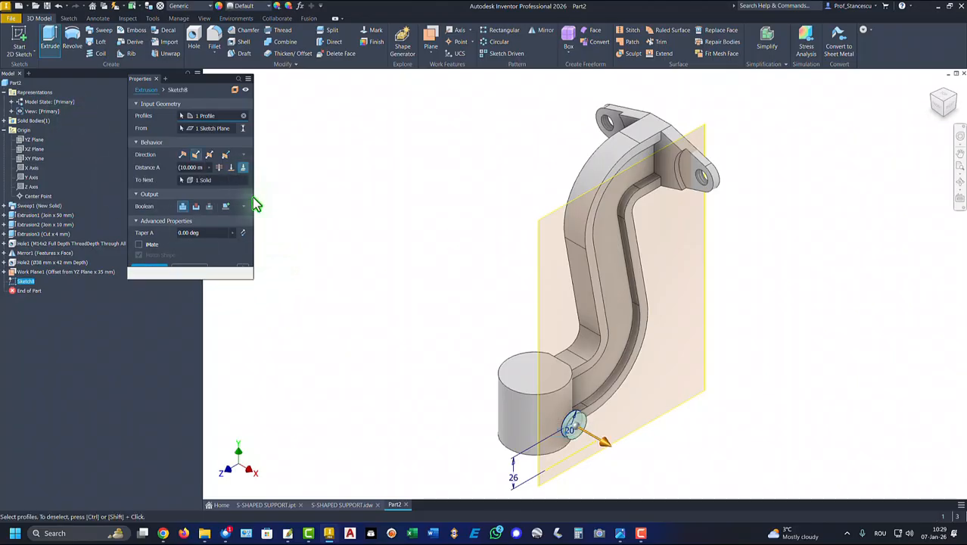
left_click(166, 272)
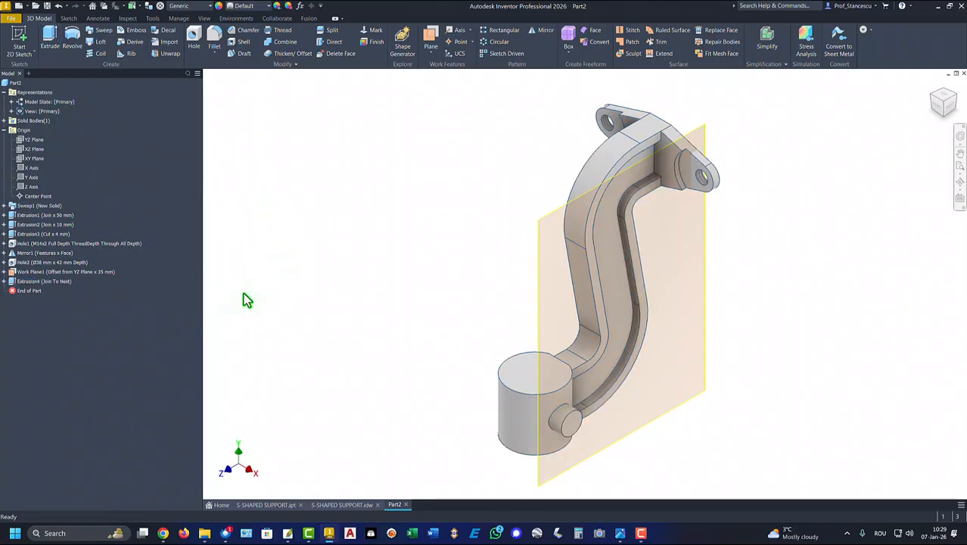
right_click(553, 253)
left_click(501, 253)
Start a hole on the end face of the side boss, concentric with the boss's circular edge
middle_click_drag(466, 253, 595, 263, "shift")
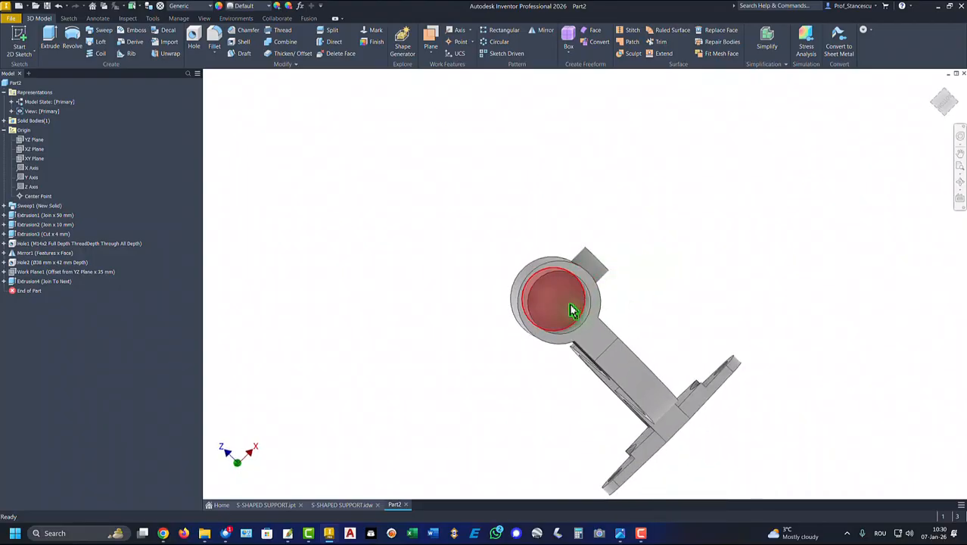
middle_click_drag(575, 309, 695, 198, "shift")
key("F6")
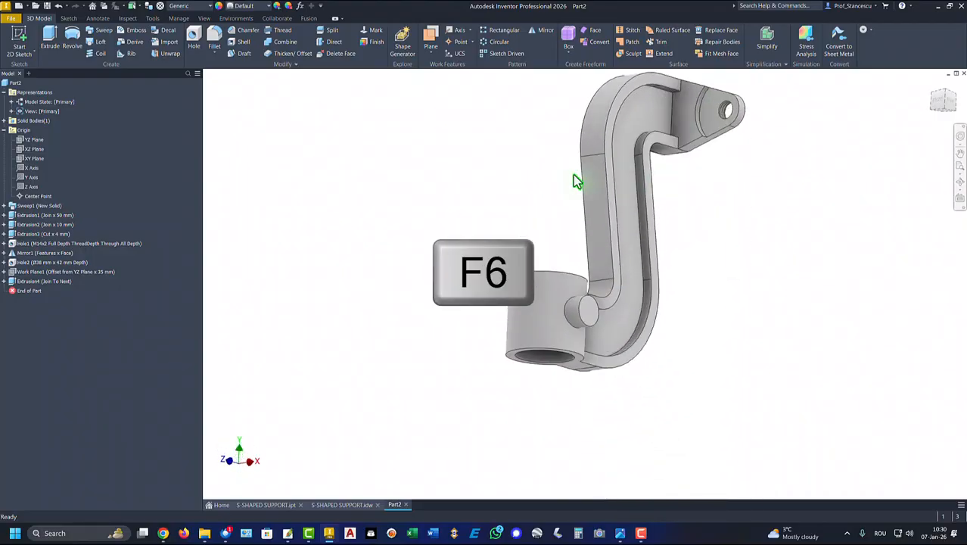
left_click(194, 37)
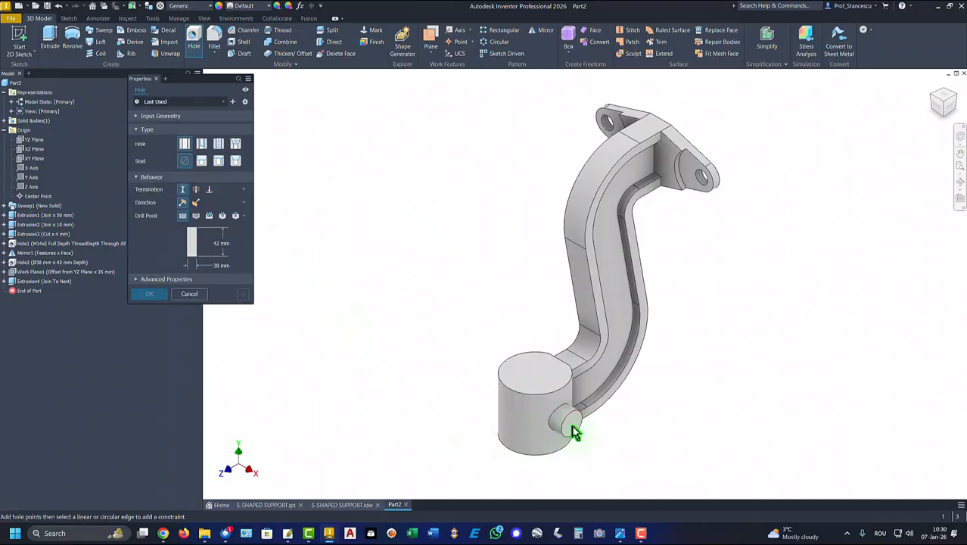
left_click(573, 431)
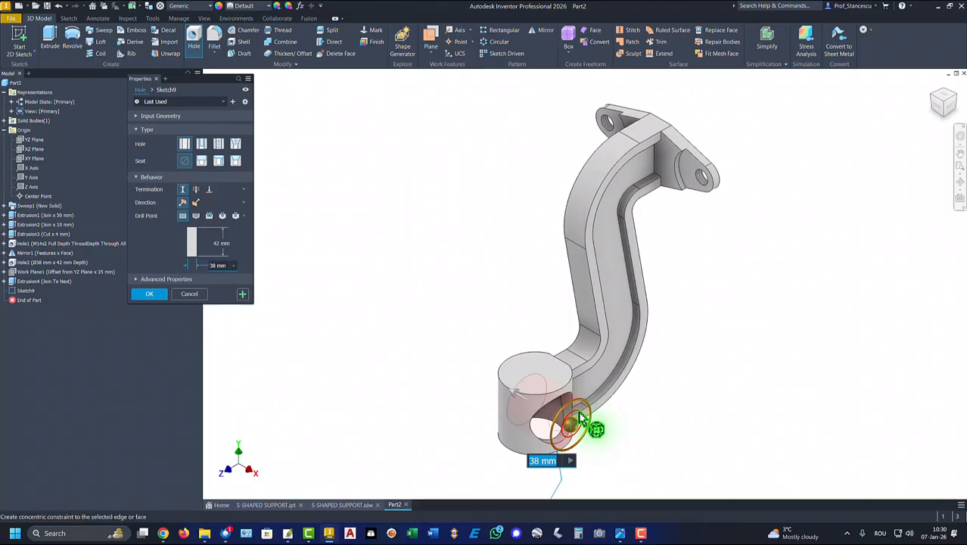
left_click(582, 419)
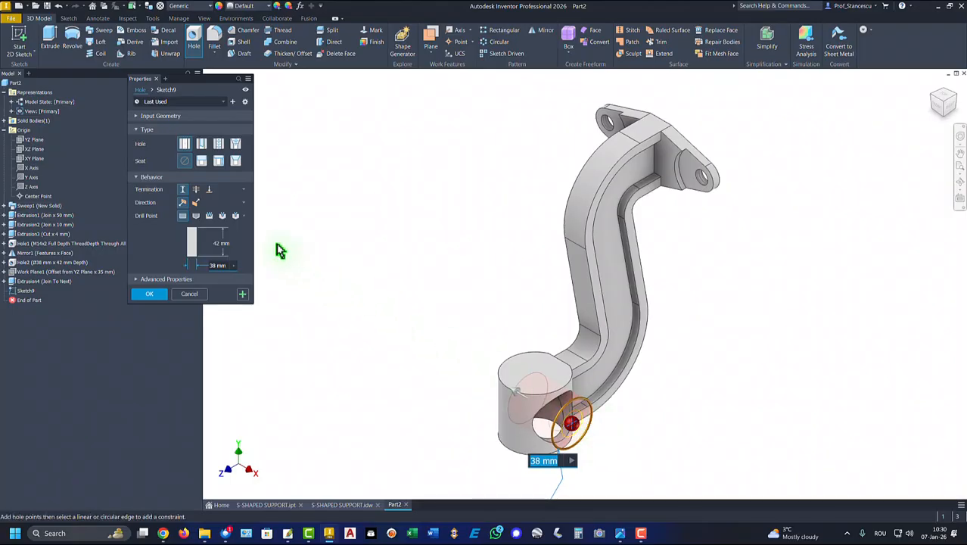
Make the boss hole a tapped hole with an ISO Metric profile thread, size 12, designation M12x1.75, at full depth
left_click(220, 144)
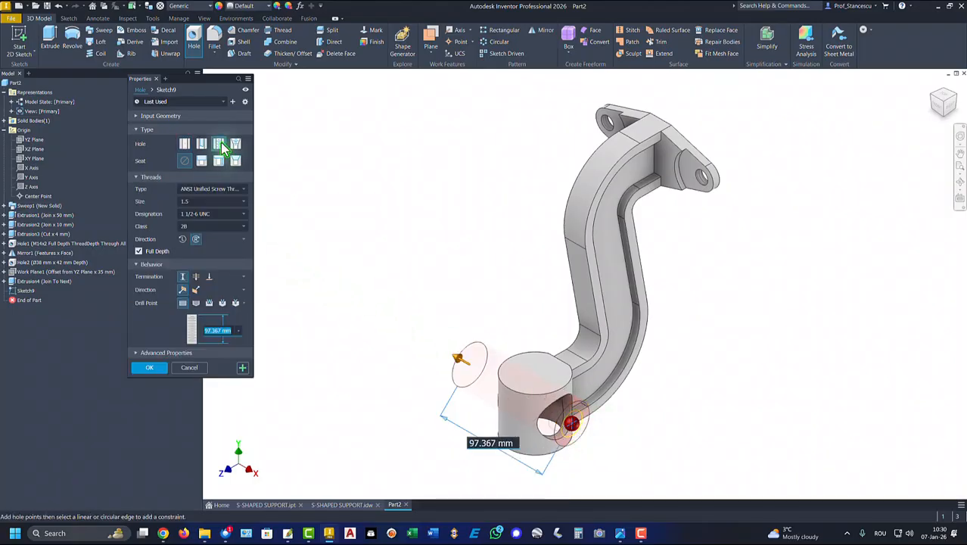
left_click(208, 188)
left_click(203, 221)
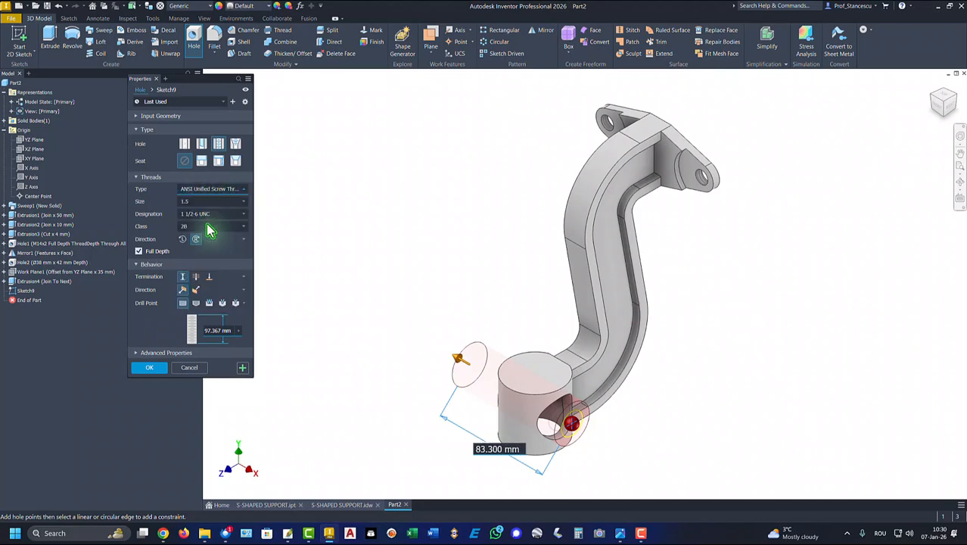
left_click(200, 202)
scroll(201, 227, "up", 6)
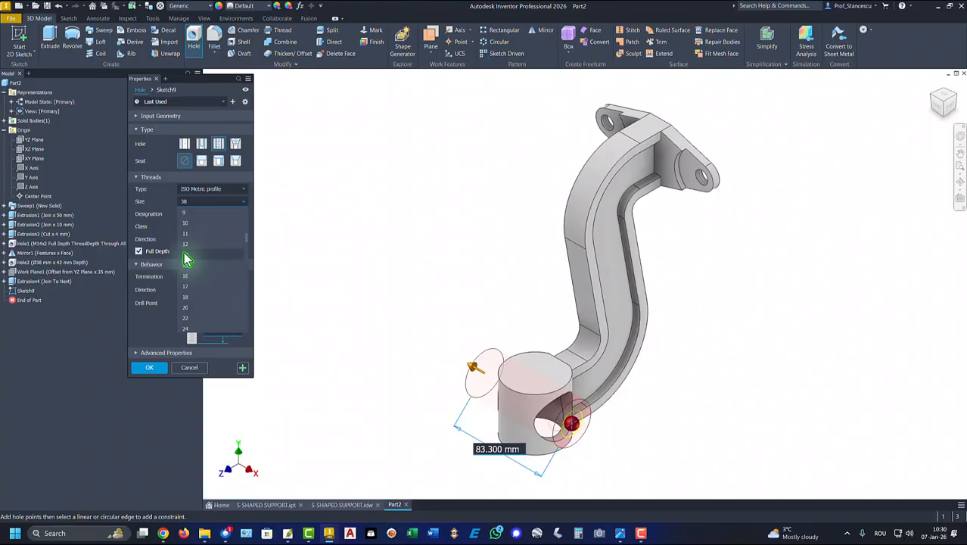
left_click(189, 251)
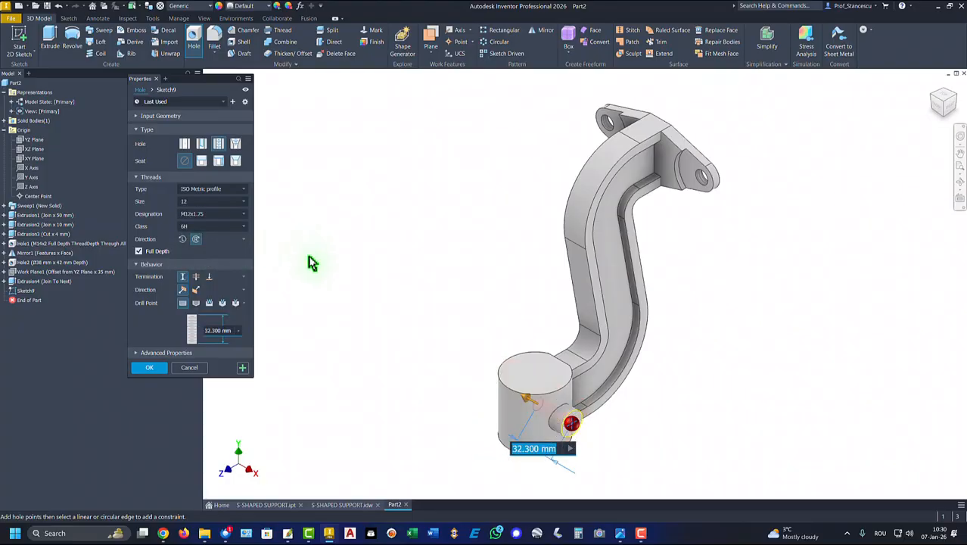
Give the tapped hole an angled drill point, terminate it at the cylinder's inner bore surface, and create it
left_click(196, 303)
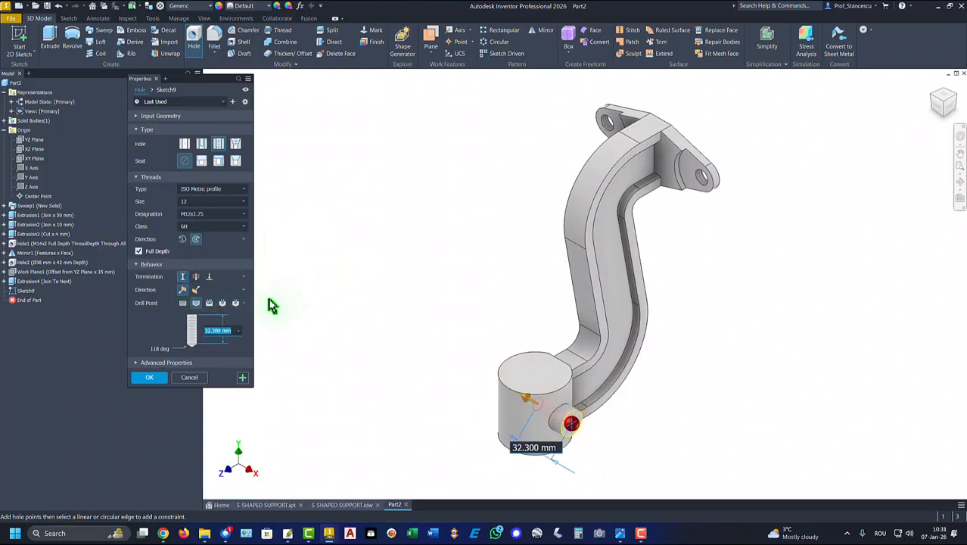
left_click(210, 277)
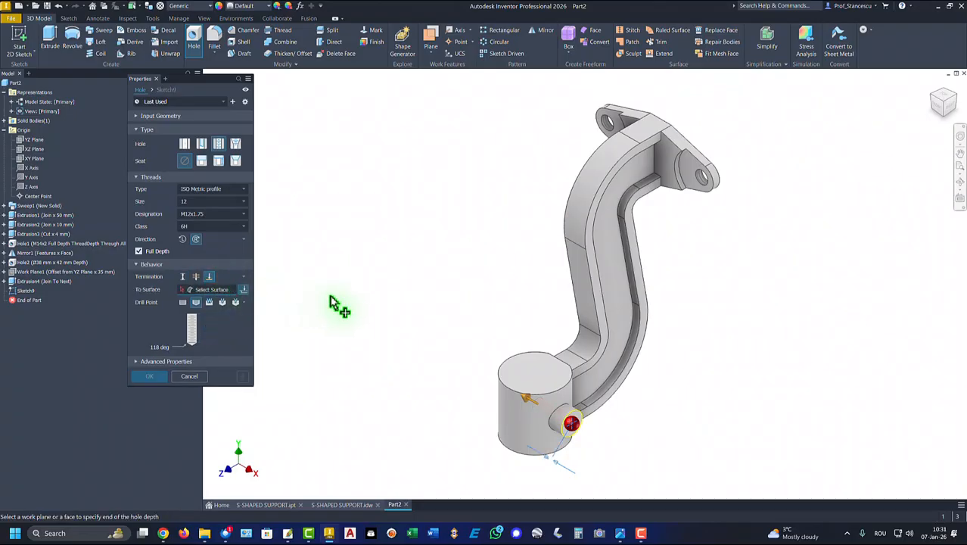
middle_click_drag(335, 303, 669, 421, "shift")
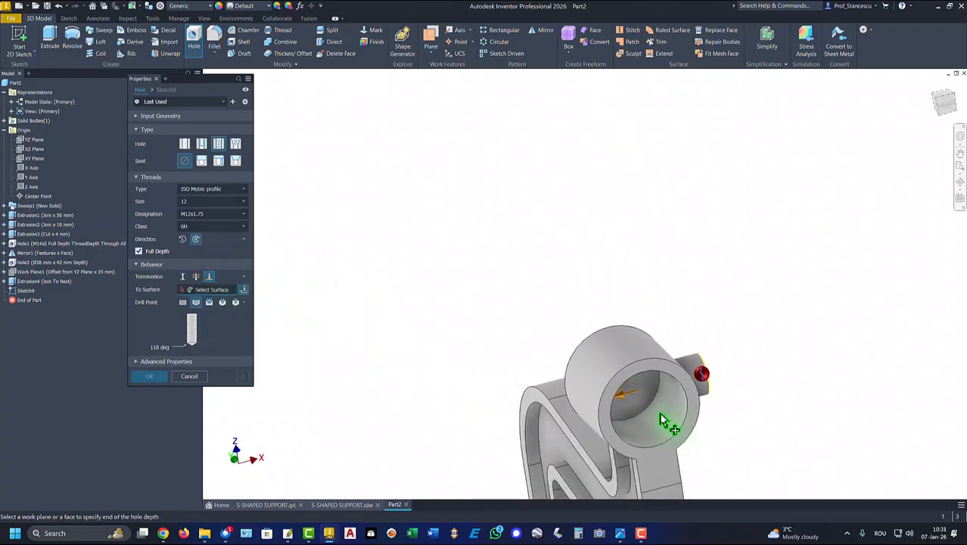
left_click(668, 408)
middle_click_drag(467, 415, 626, 426, "shift")
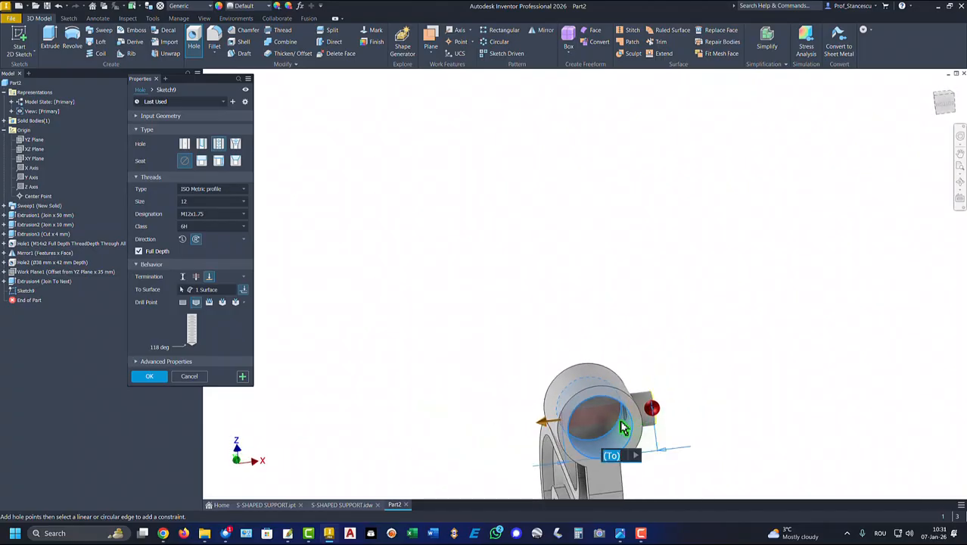
left_click(154, 377)
key("F6")
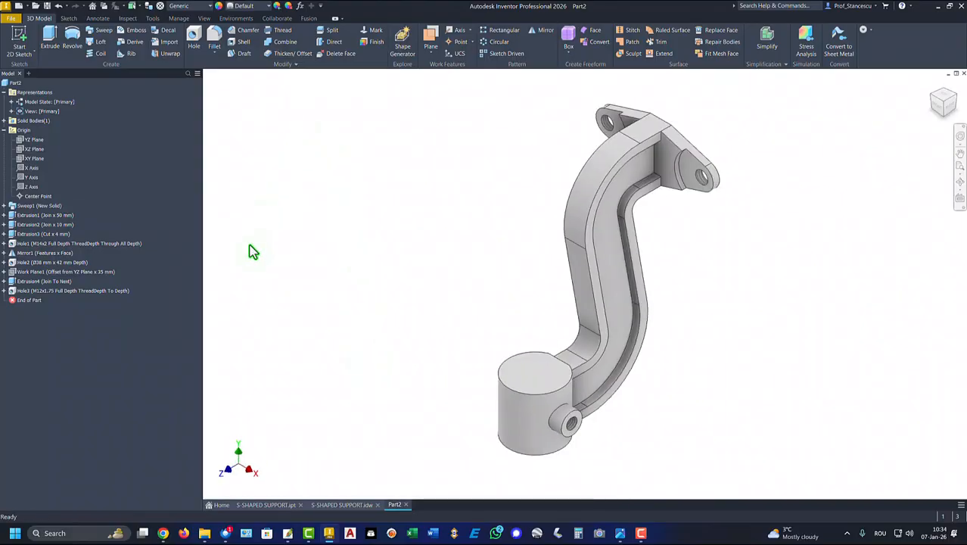
Open the part's iProperties, check its physical properties, and copy the volume value
left_click(4, 130)
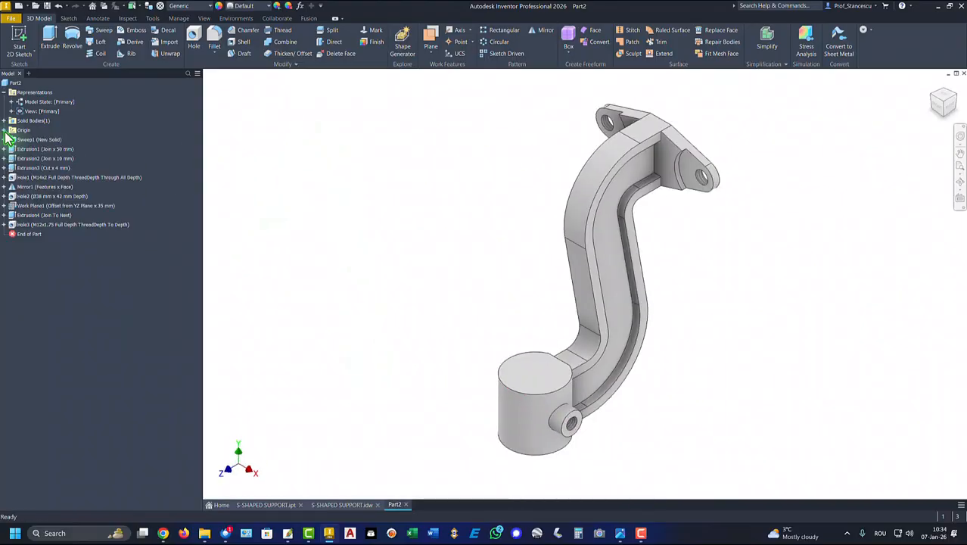
right_click(7, 84)
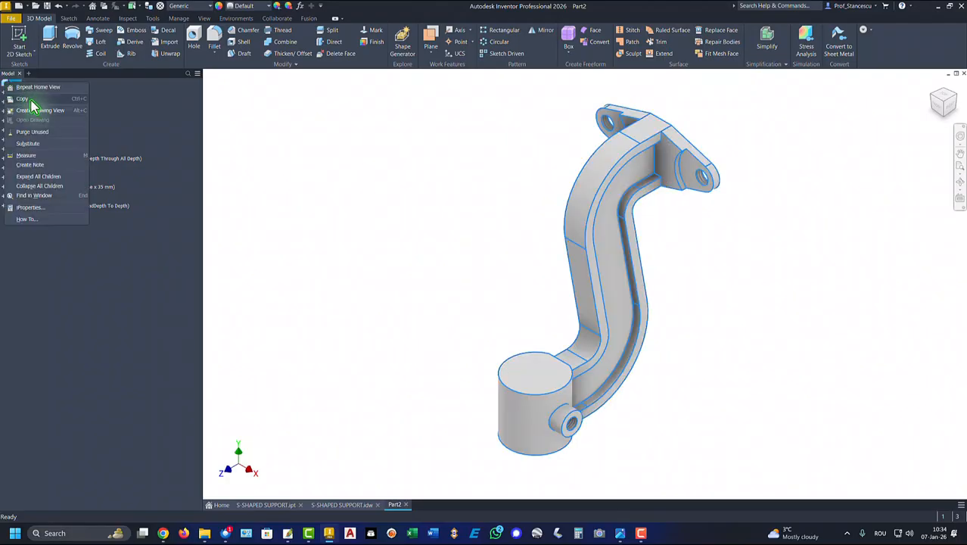
left_click(33, 209)
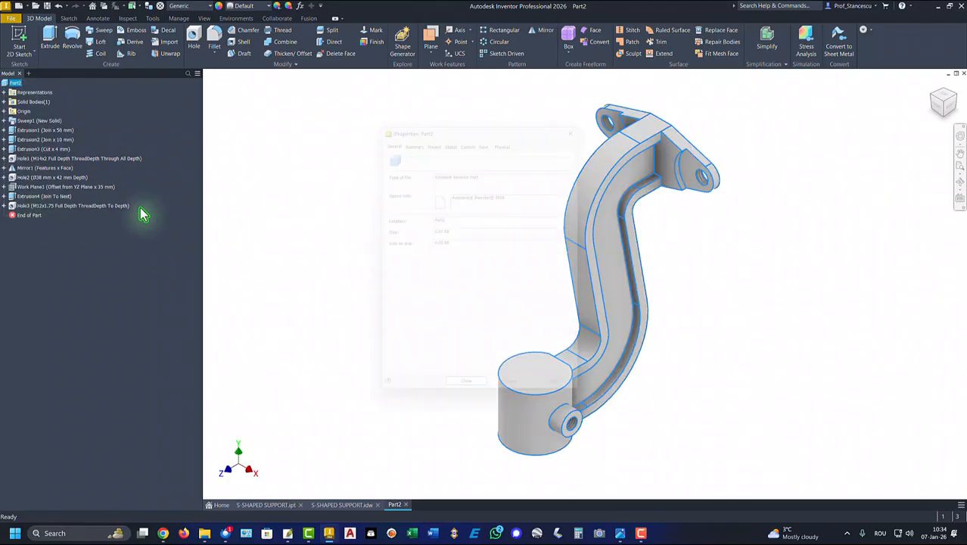
left_click(509, 133)
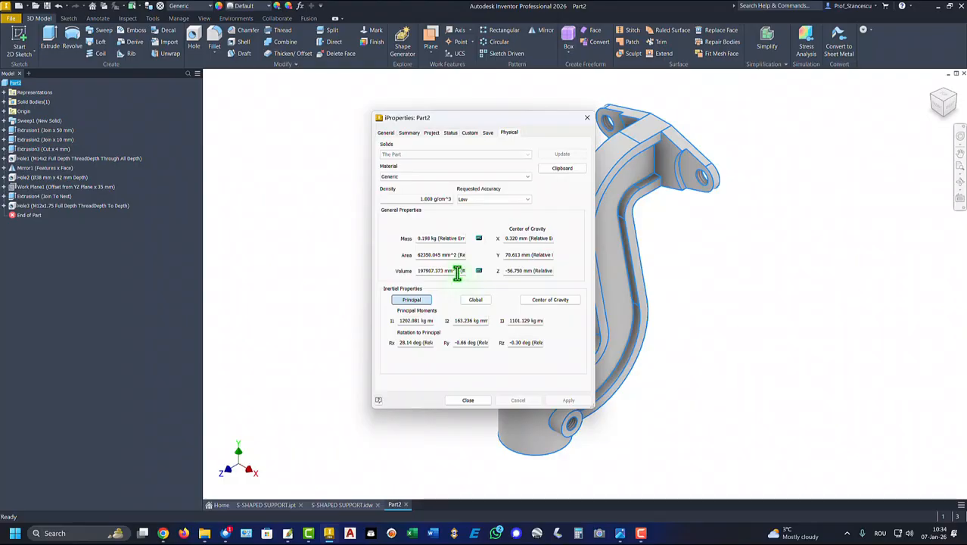
left_click_drag(457, 273, 372, 272)
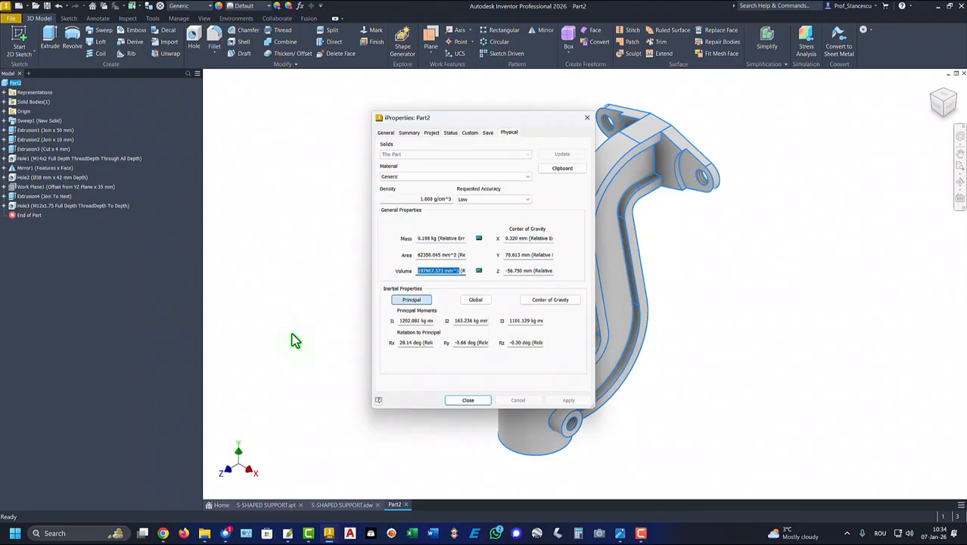
key("ctrl+c")
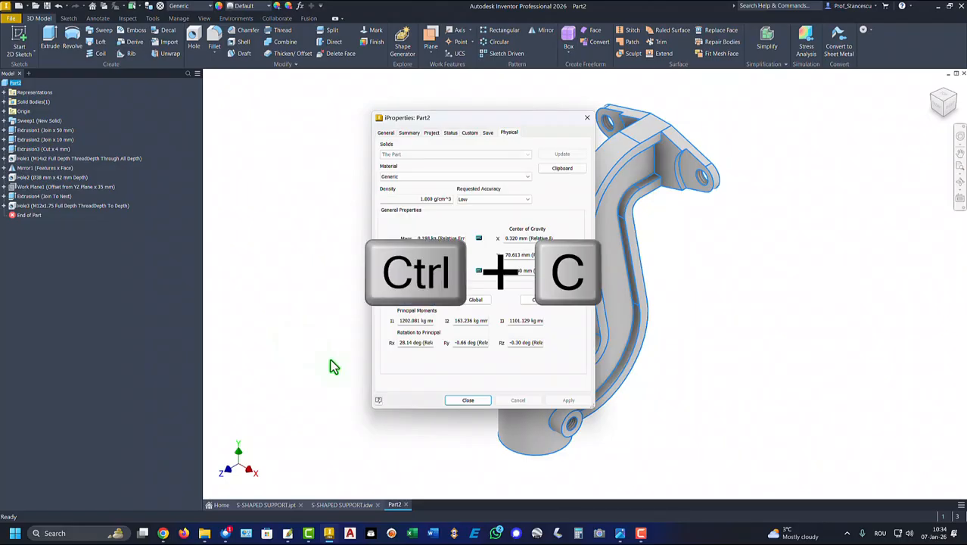
left_click(476, 401)
Compare the copied volume with the S-SHAPED SUPPORT.idw drawing's volume note by pasting it on a new line, and discard the edit
left_click(342, 505)
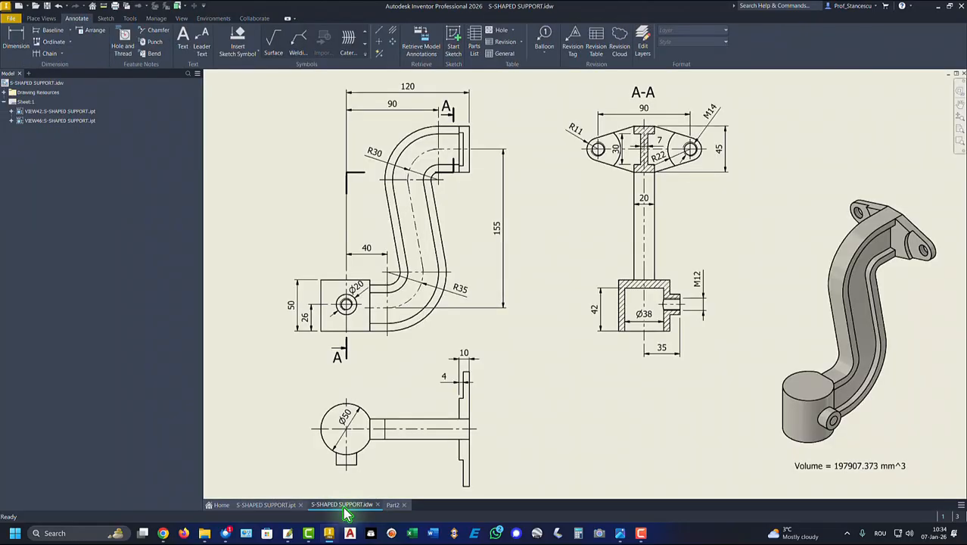
double_click(876, 470)
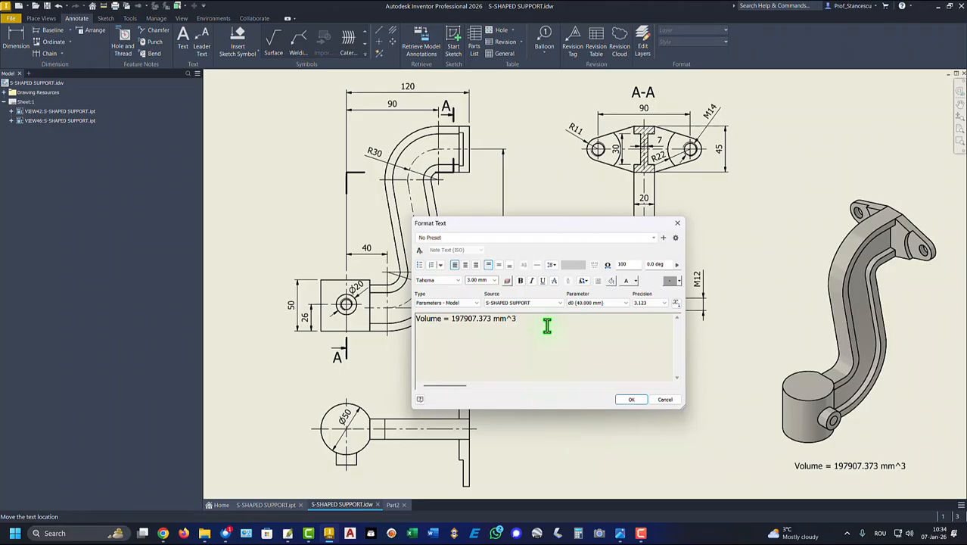
key("Return")
key("ctrl+v")
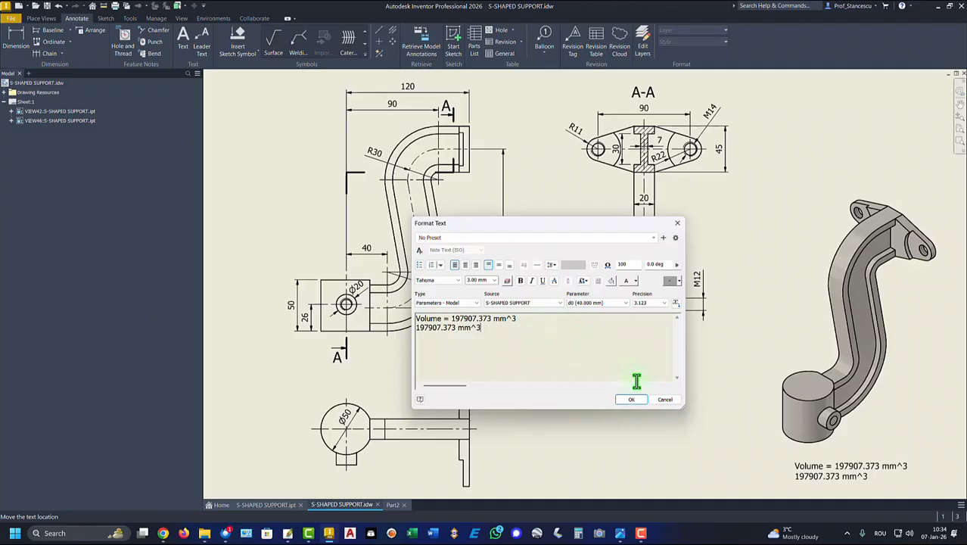
left_click(665, 400)
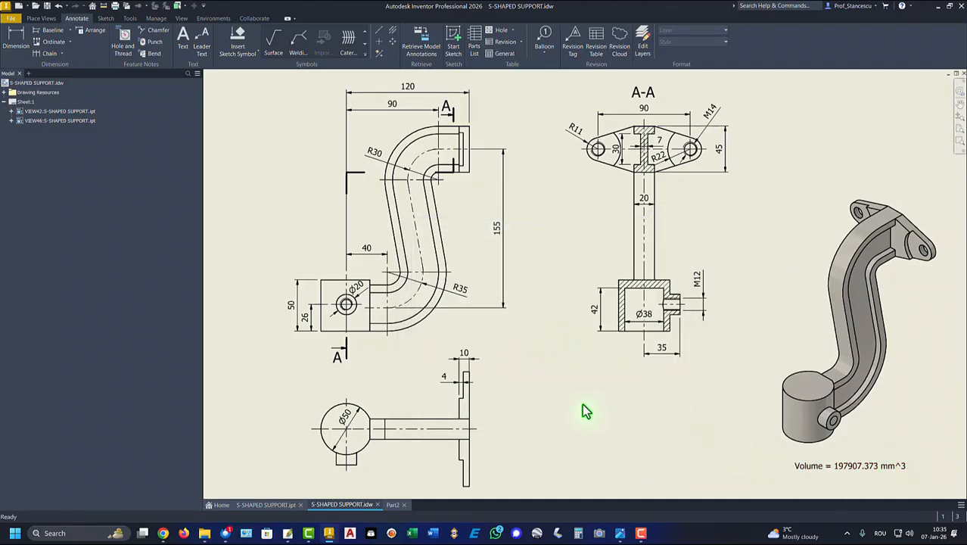
Return to Part2, assign the Steel, Cast material, and set its appearance to Steel - Cast
left_click(393, 505)
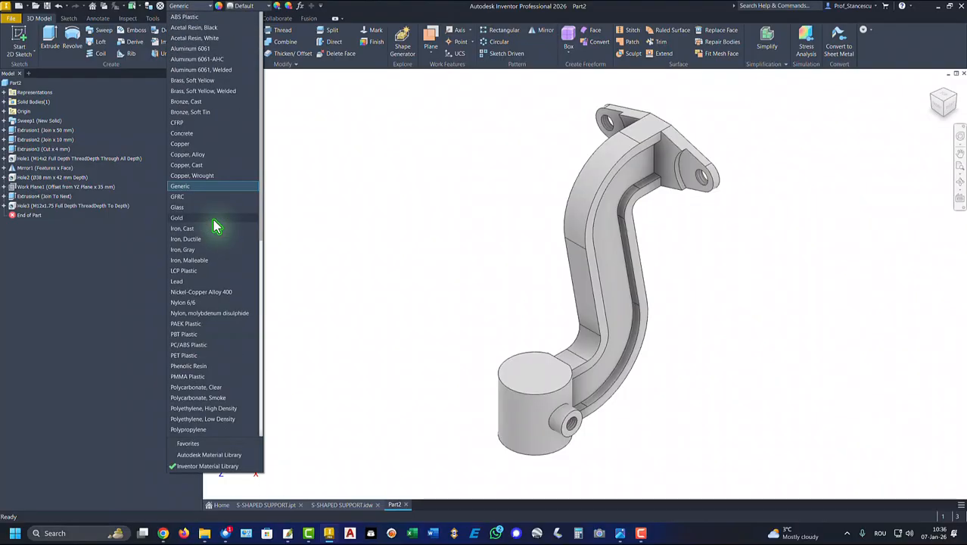
left_click(195, 366)
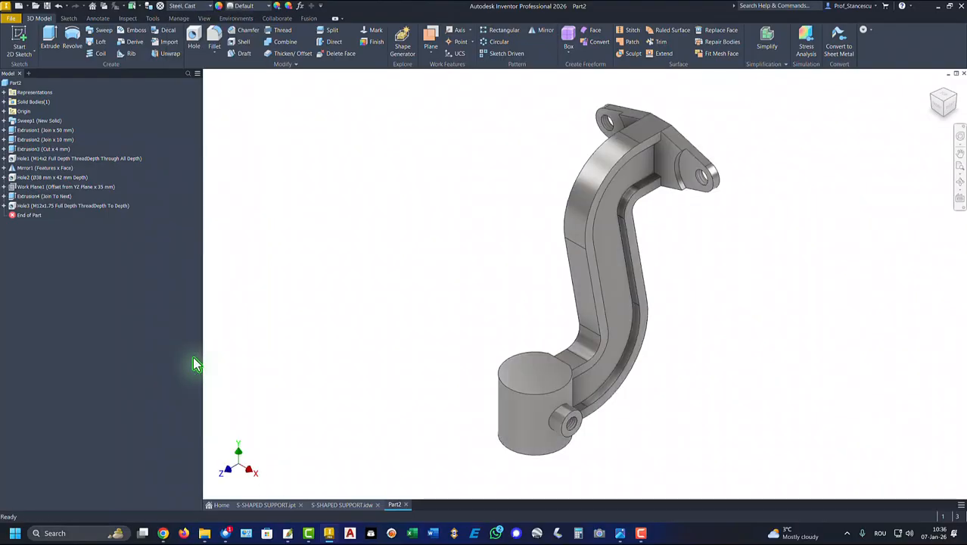
left_click(257, 7)
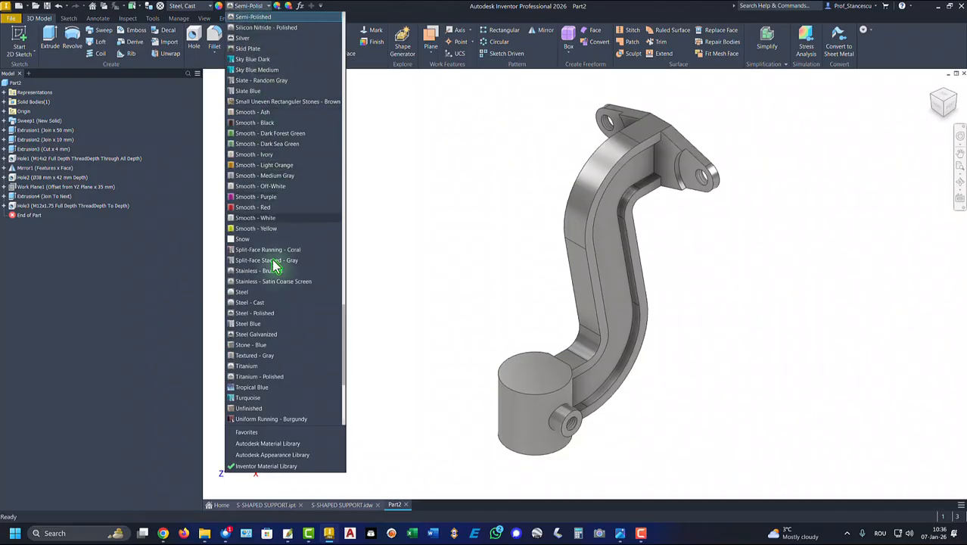
left_click(256, 304)
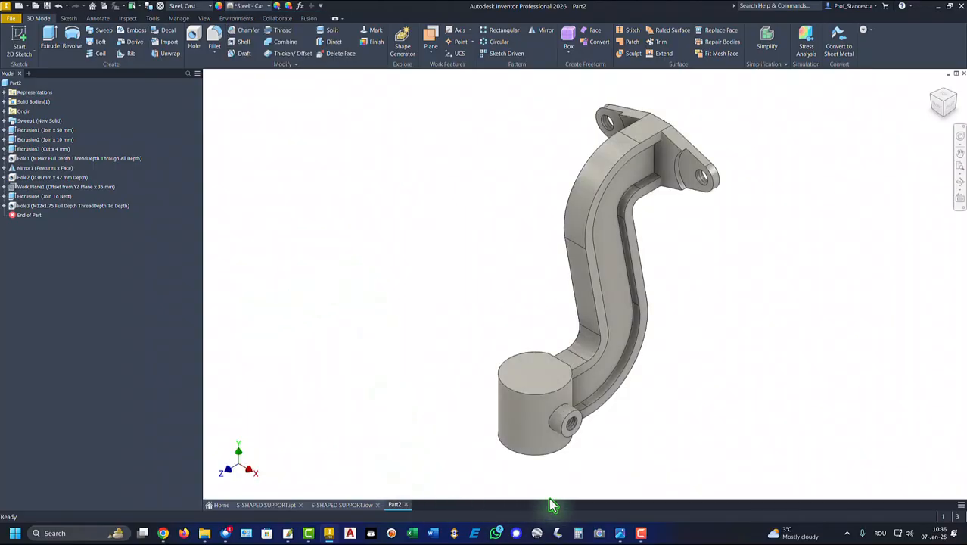
Apply the Steel - Polished appearance to the lug plate's flat back face, the cylinder's bore, and the boss's end face
middle_click_drag(550, 500, 648, 305, "shift")
left_click(649, 306)
middle_click_drag(726, 320, 418, 459, "shift")
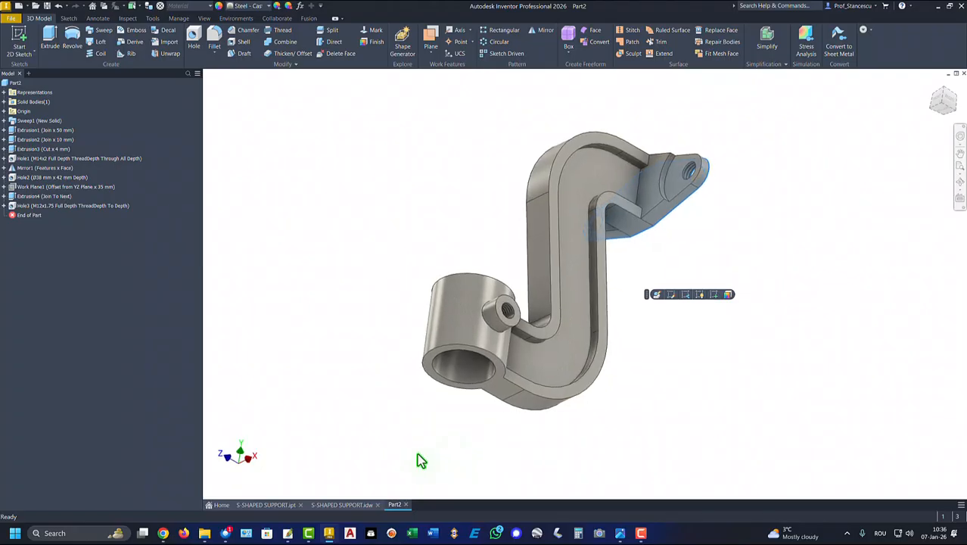
left_click(455, 374, "ctrl")
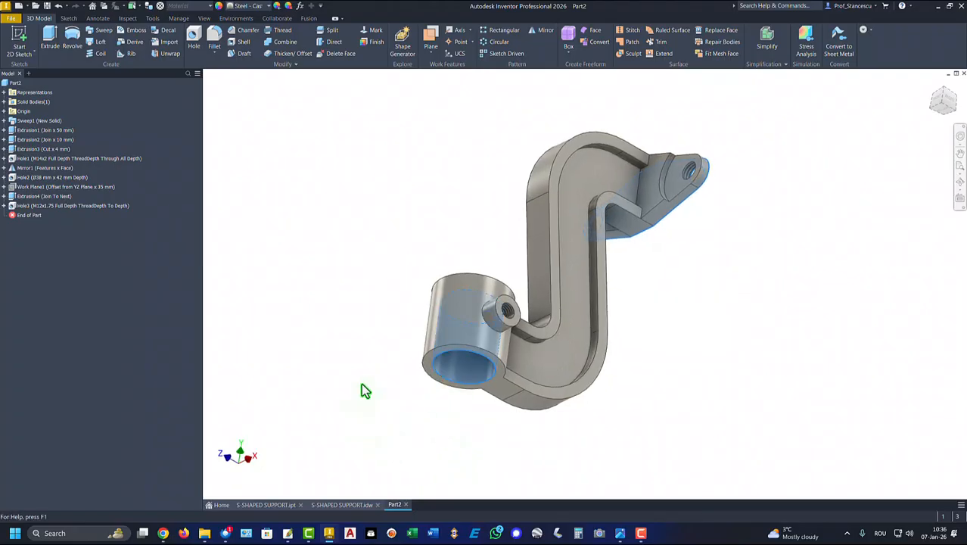
scroll(514, 281, "up", 3)
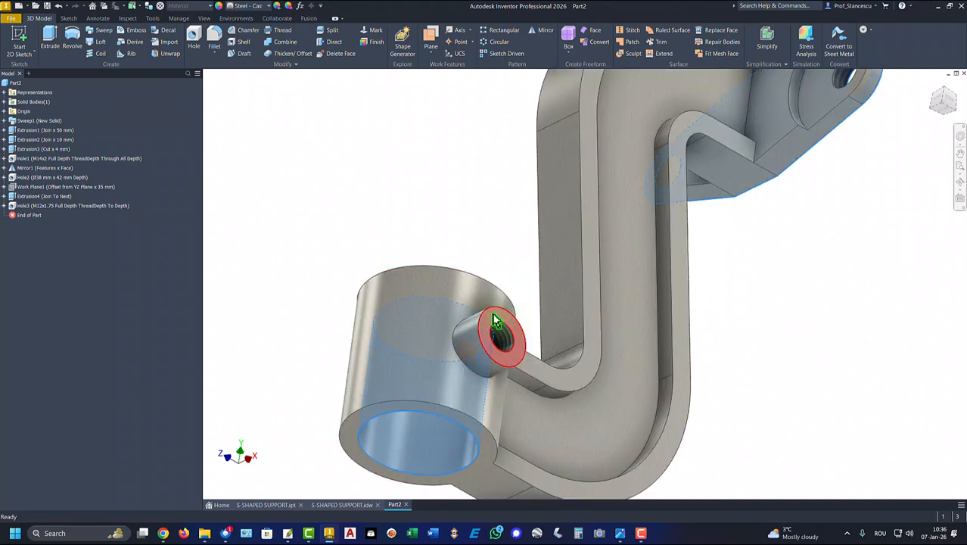
left_click(496, 326, "ctrl")
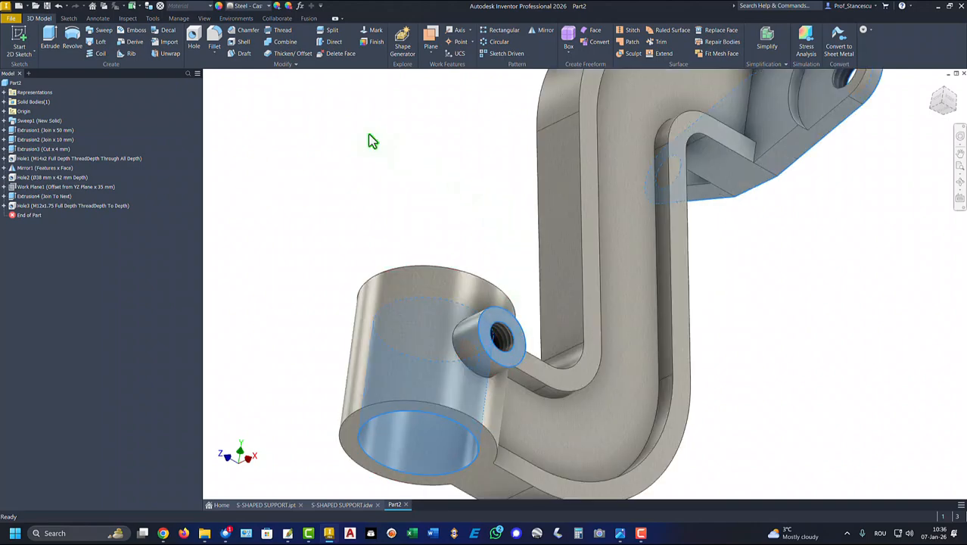
left_click(256, 8)
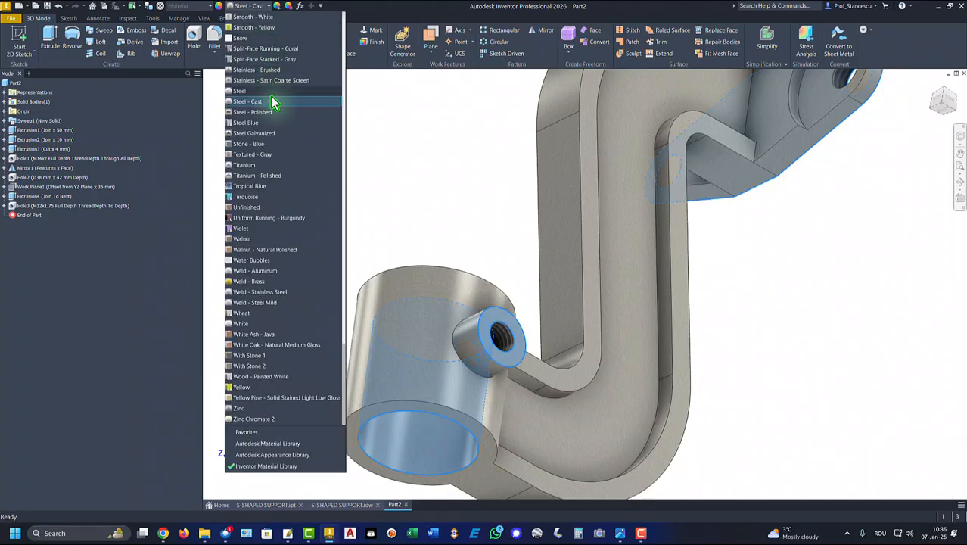
left_click(262, 115)
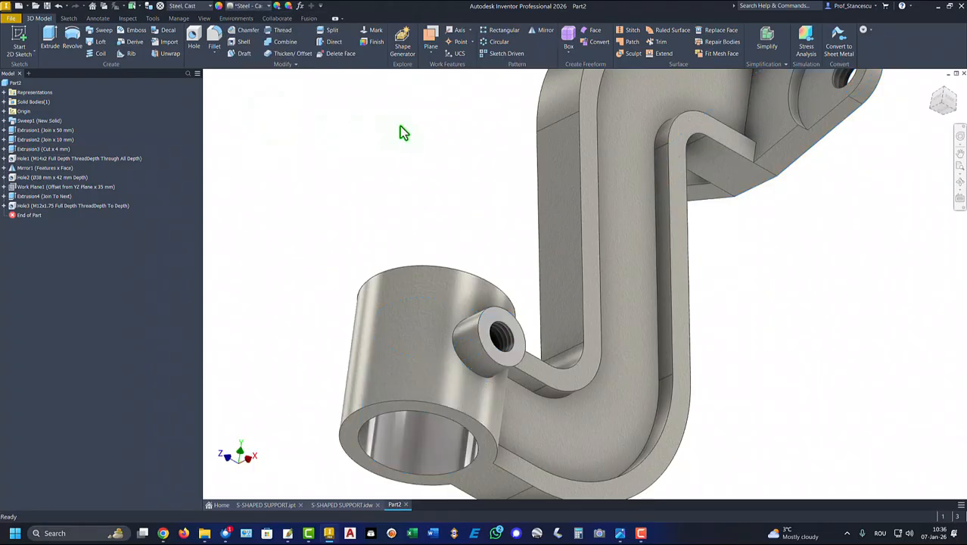
key("F6")
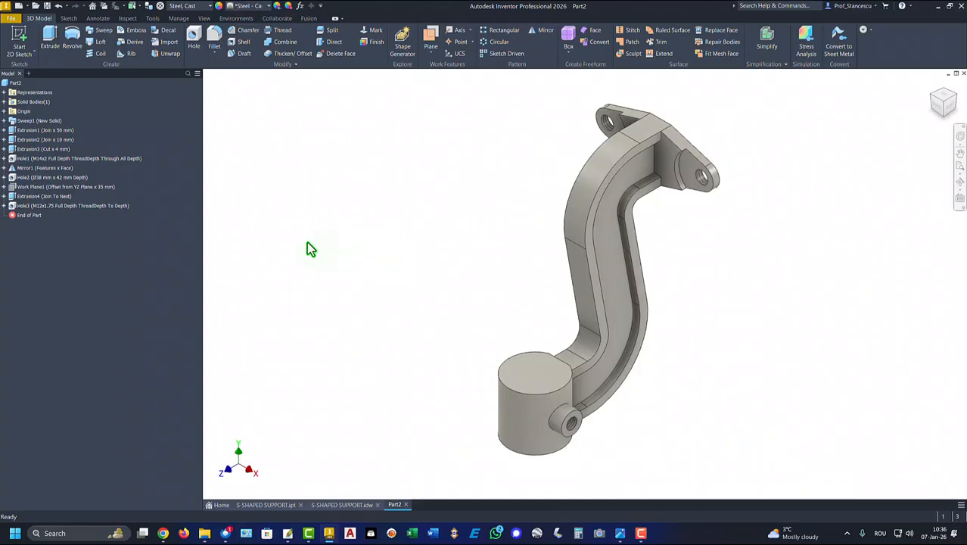
Change the part's lighting style to Default Lights
left_click(203, 19)
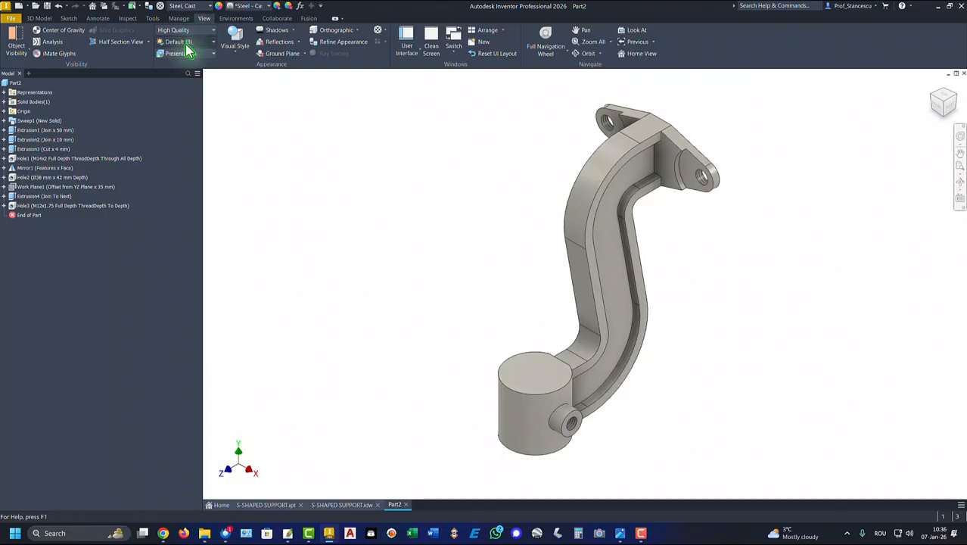
left_click(186, 46)
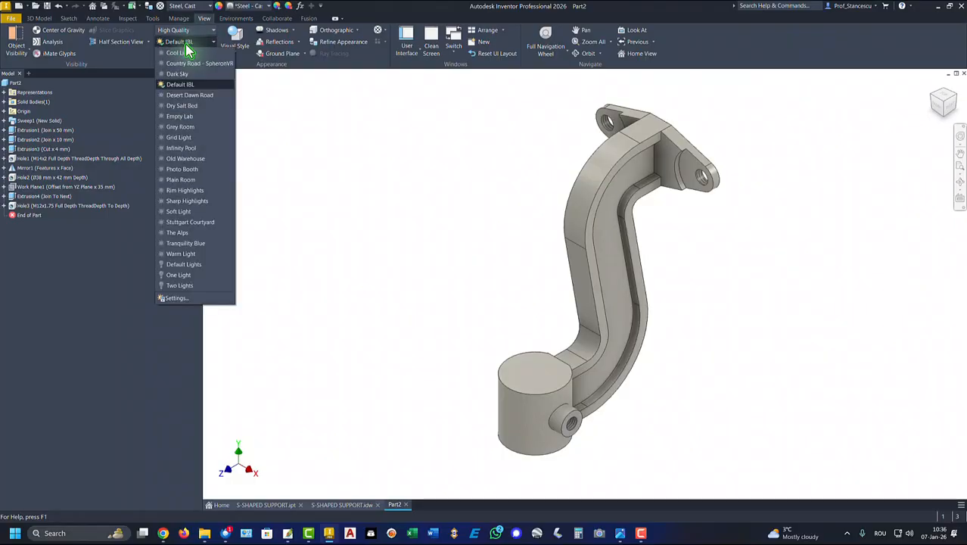
left_click(183, 265)
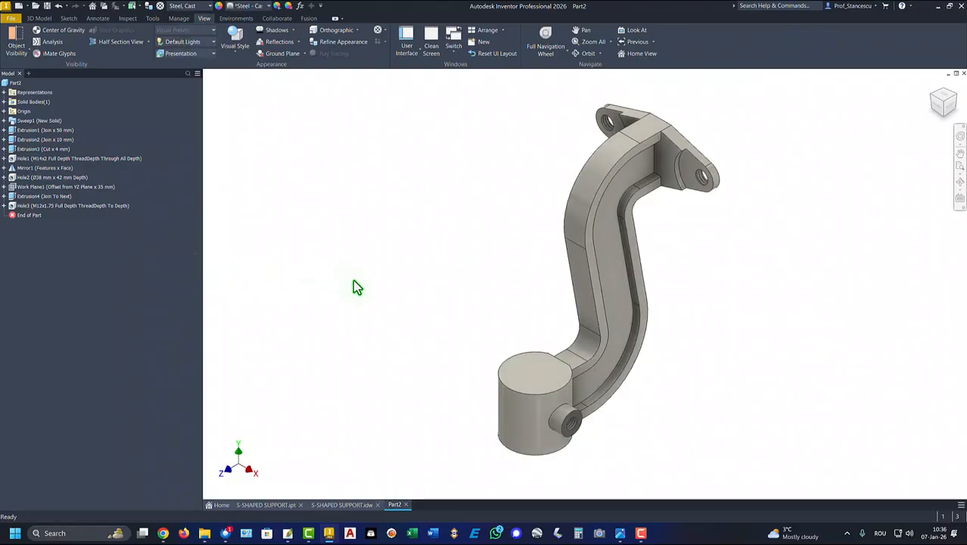